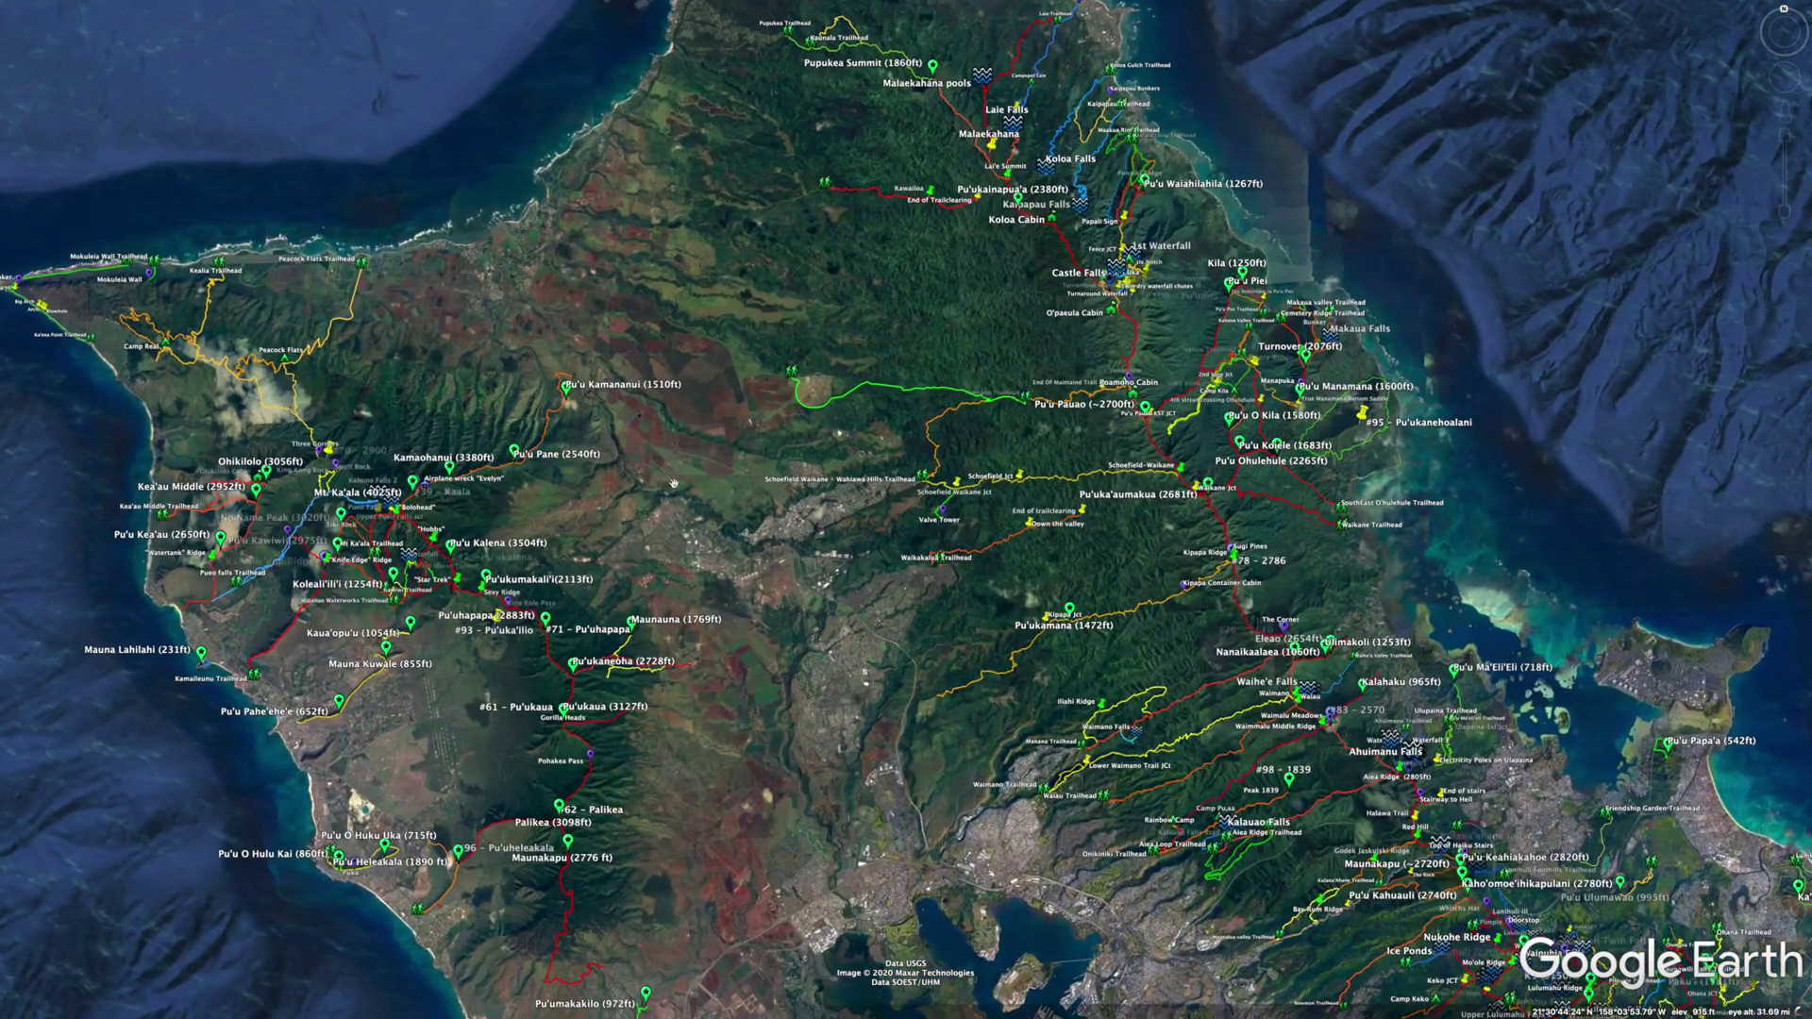
drag(803, 616, 704, 465)
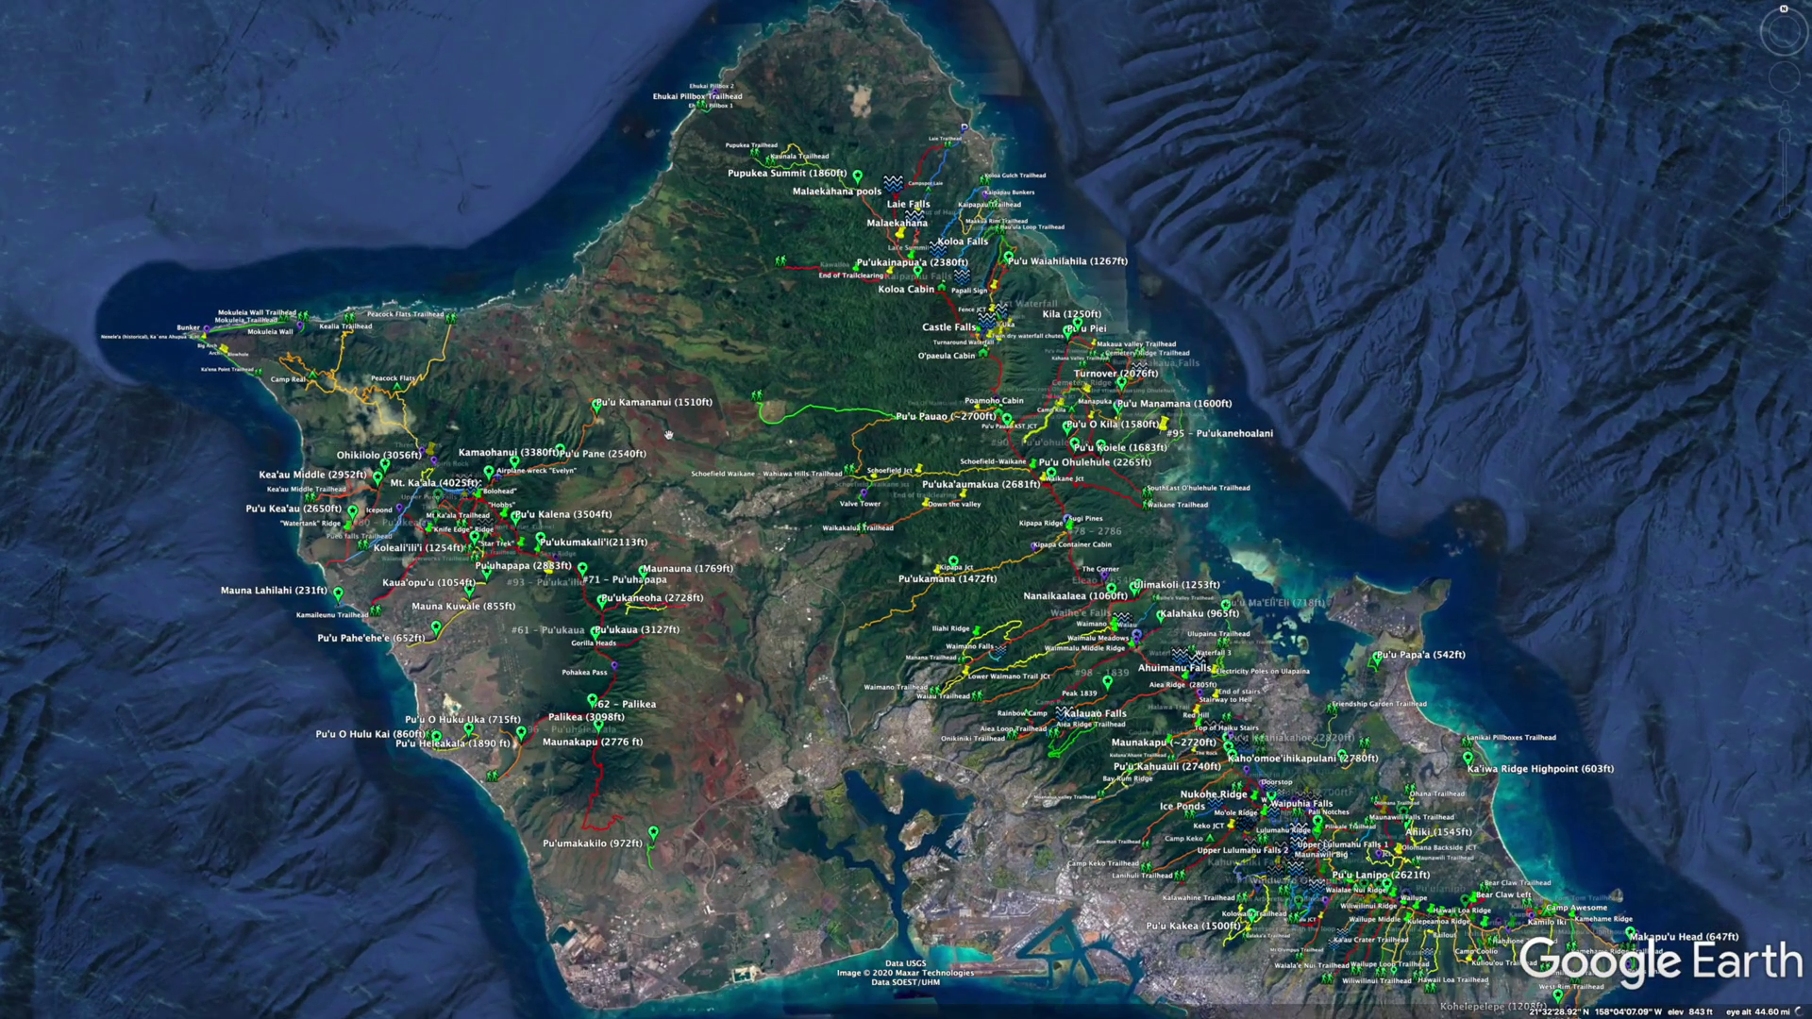
scroll(805, 625, up, 3)
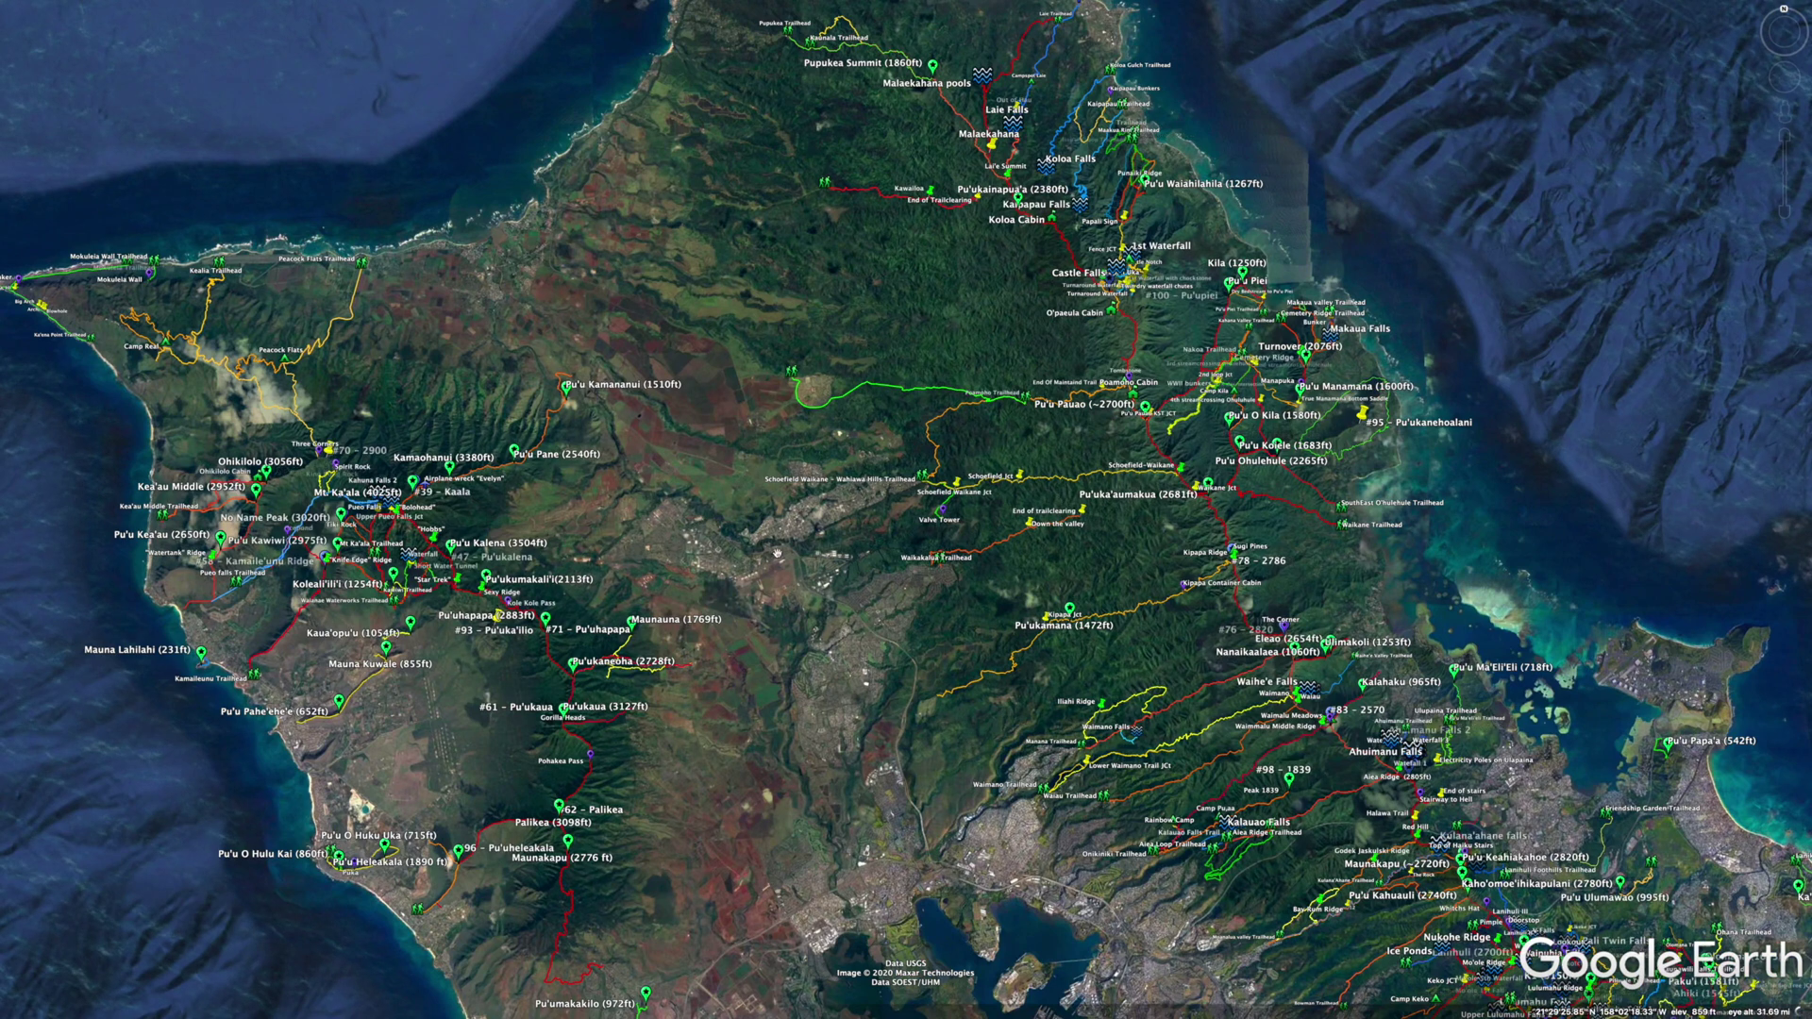
drag(805, 625, 758, 517)
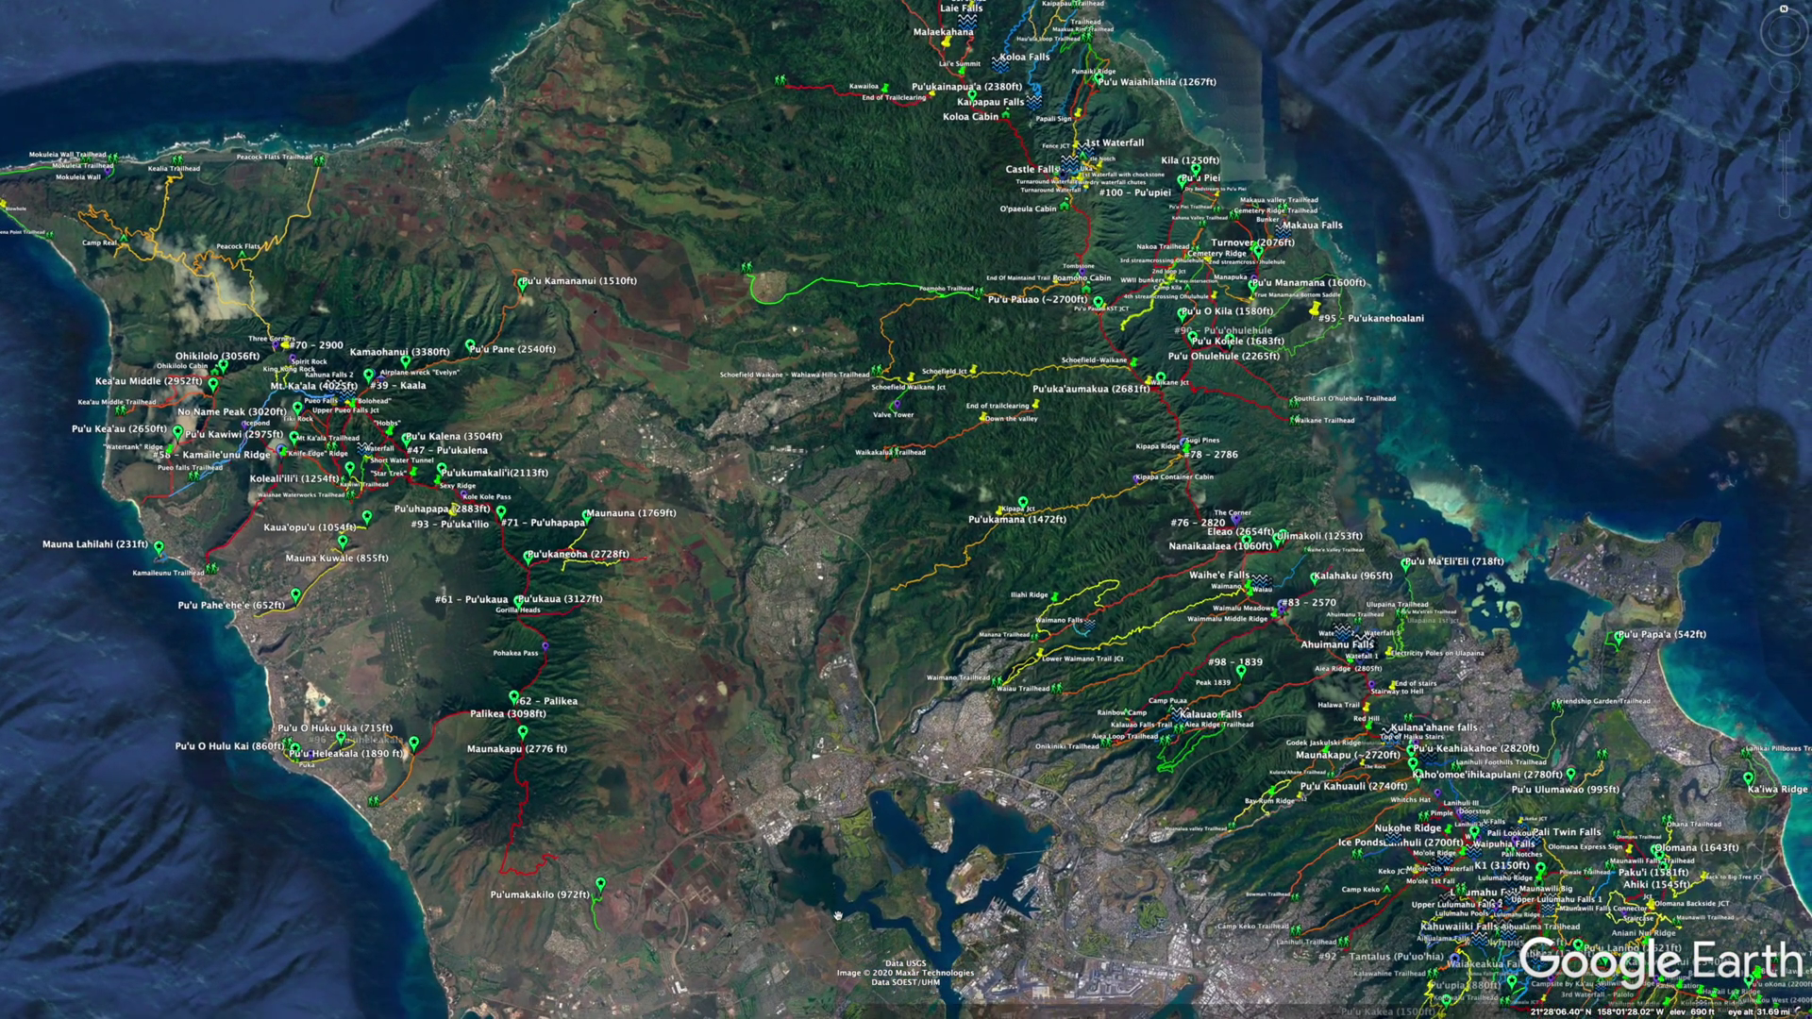
drag(837, 915, 789, 867)
drag(1197, 947, 930, 833)
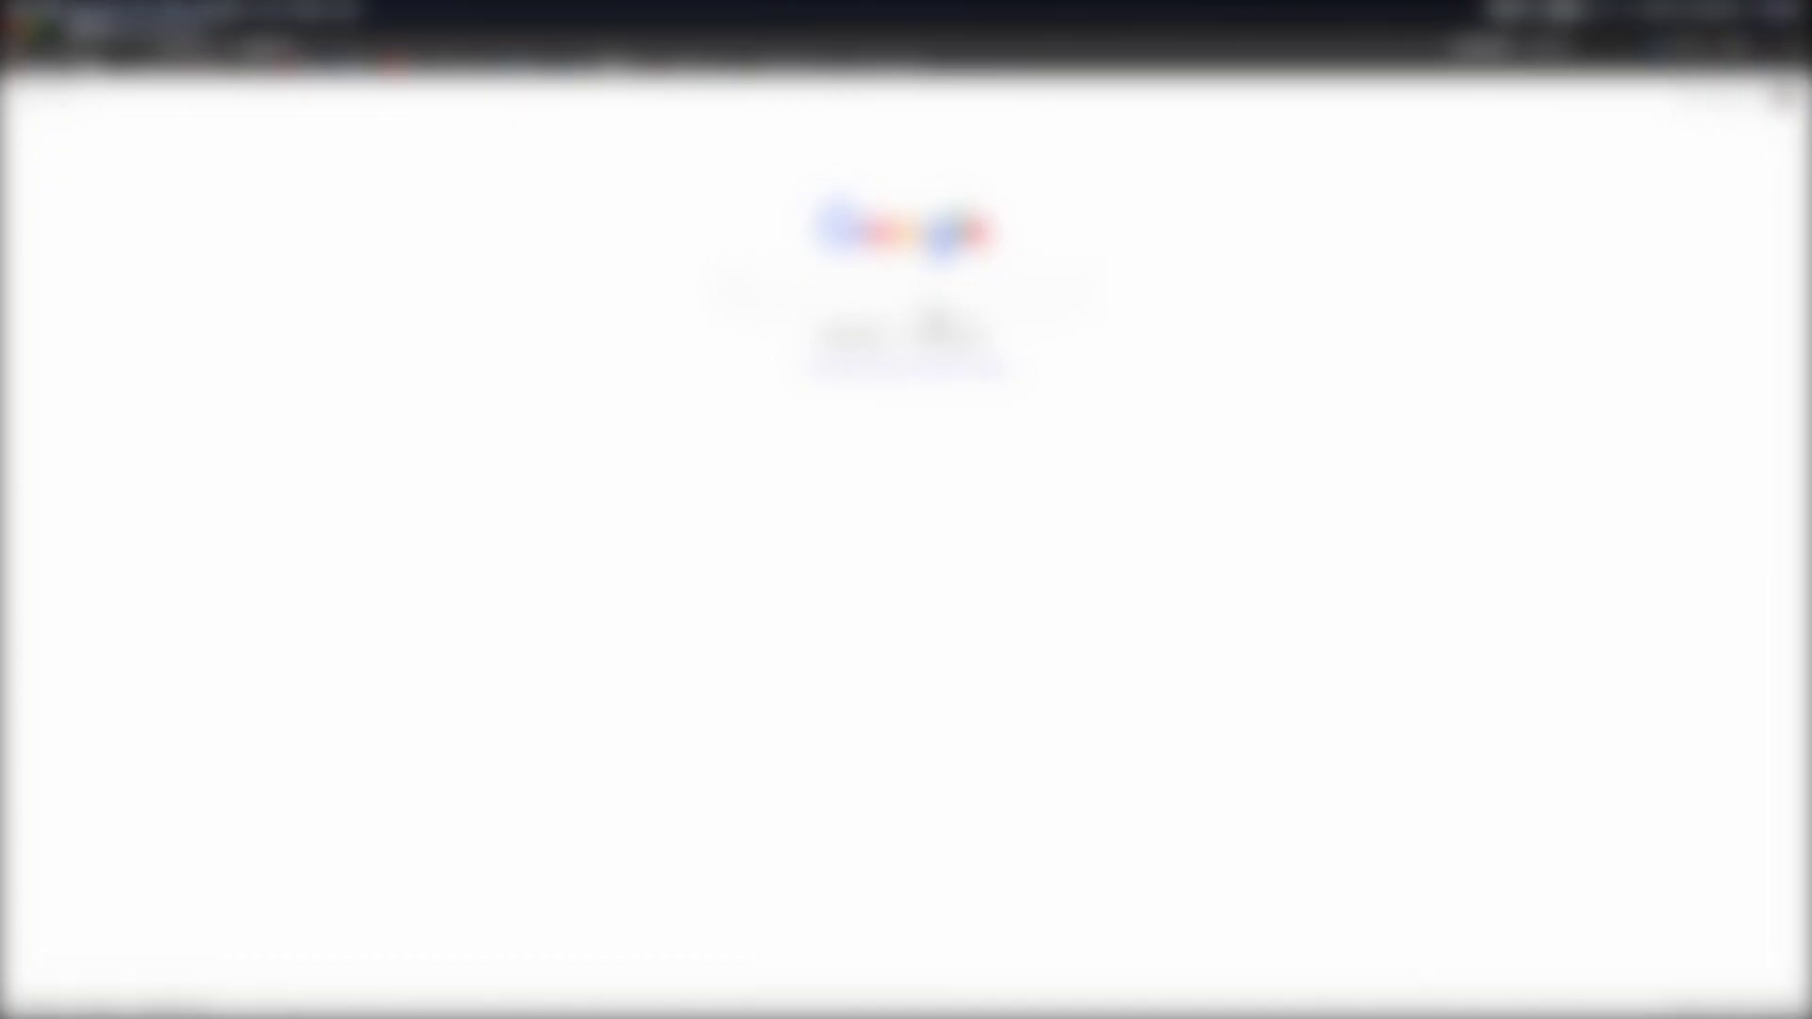
Find the Google Earth website through a Google search and open its overview page
click(914, 300)
click(963, 292)
click(959, 292)
click(781, 319)
click(151, 212)
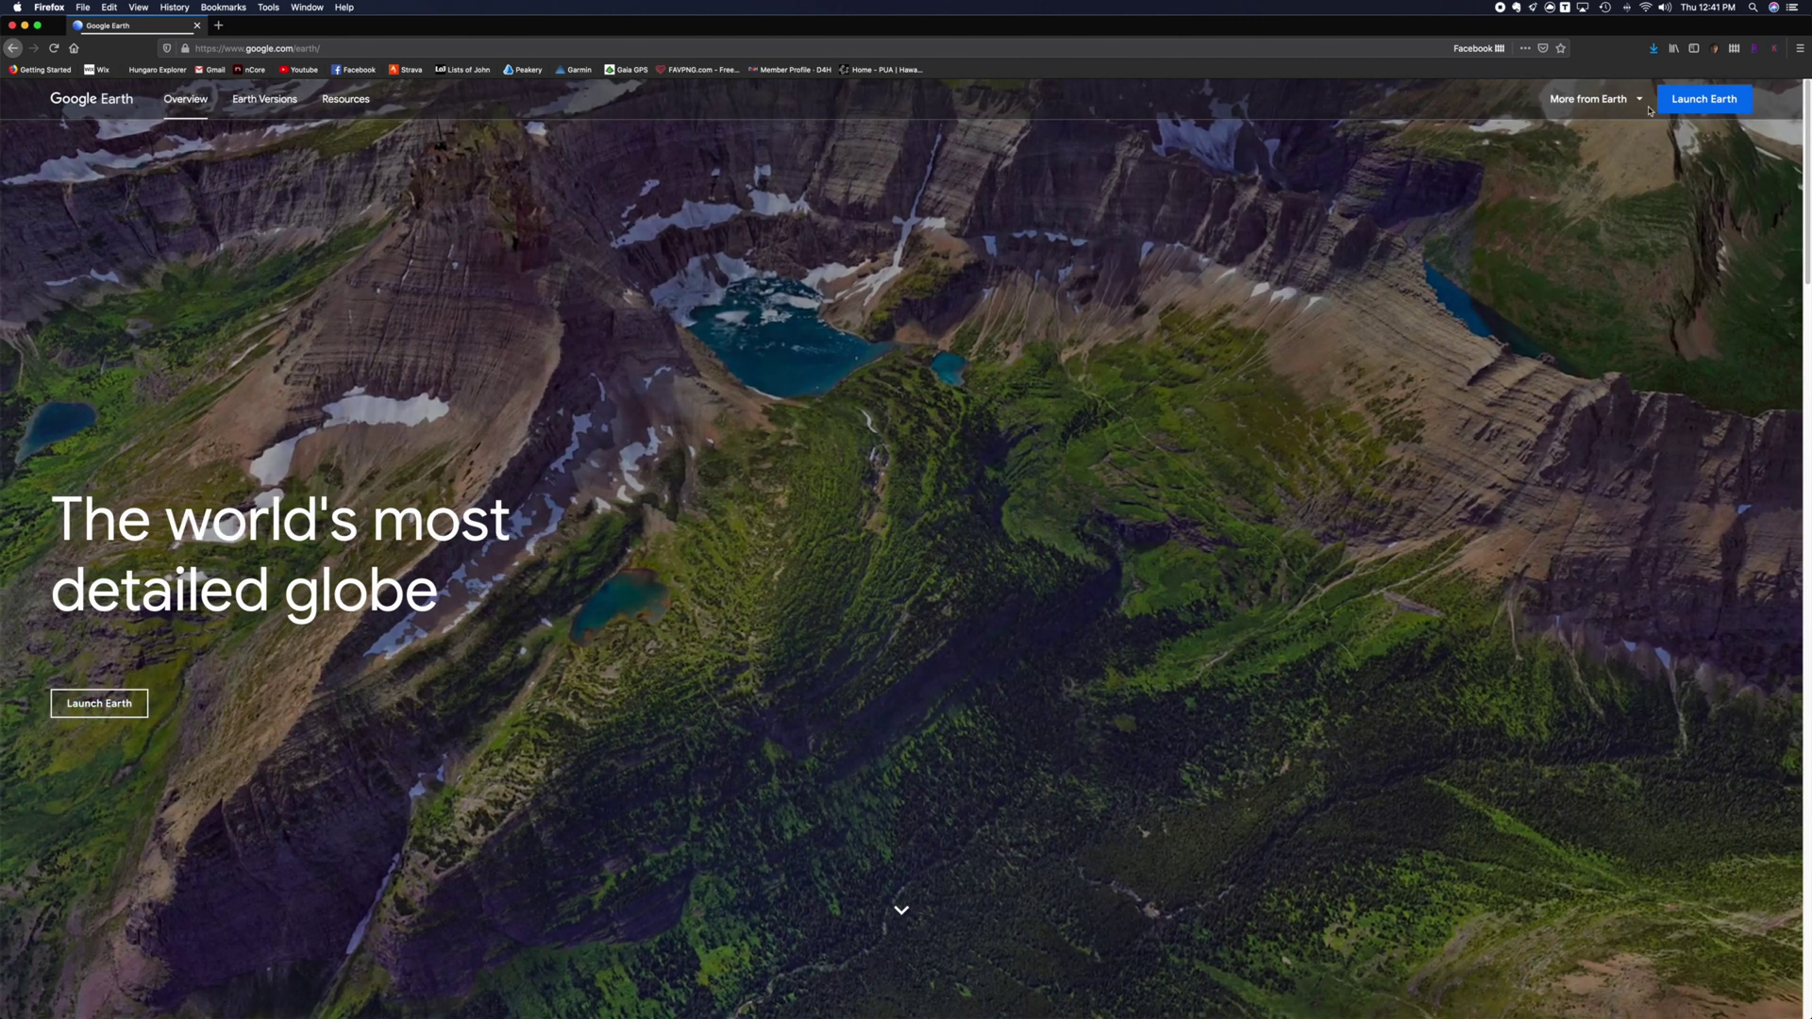
Go to the desktop version among the Earth versions, accept the terms and download Google Earth Pro for Mac
click(1643, 104)
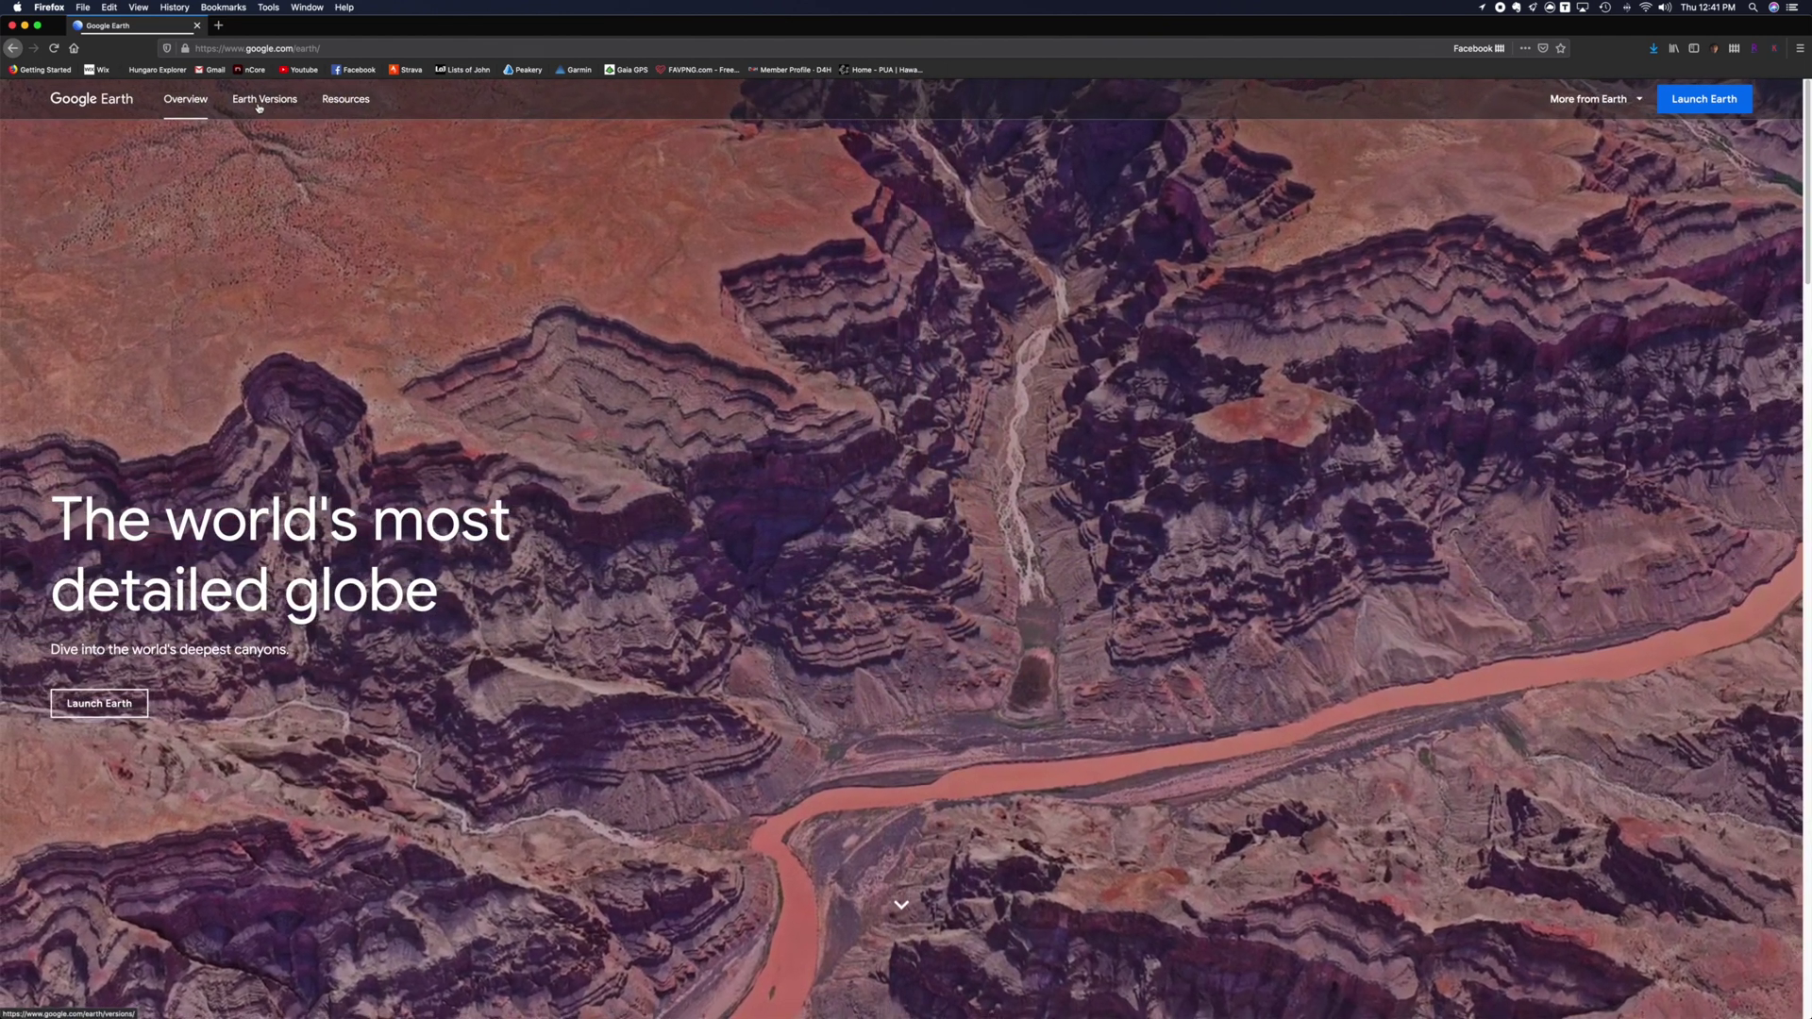
click(258, 99)
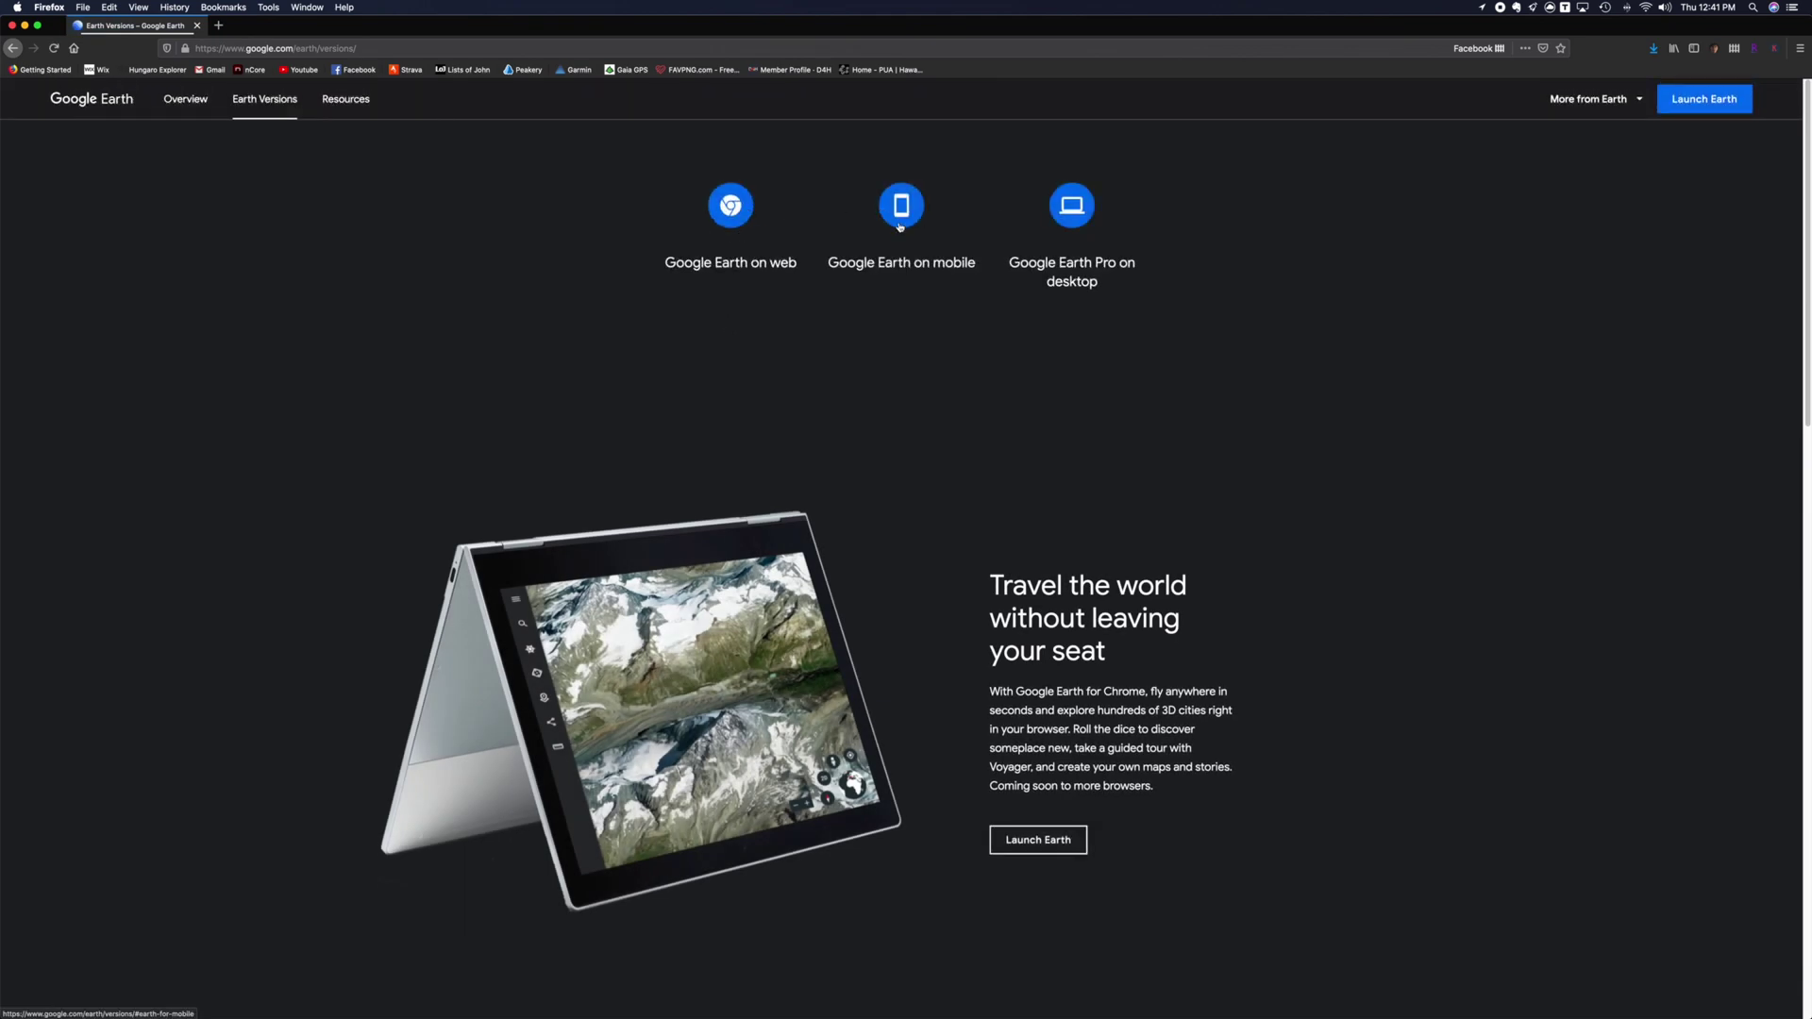
click(1072, 210)
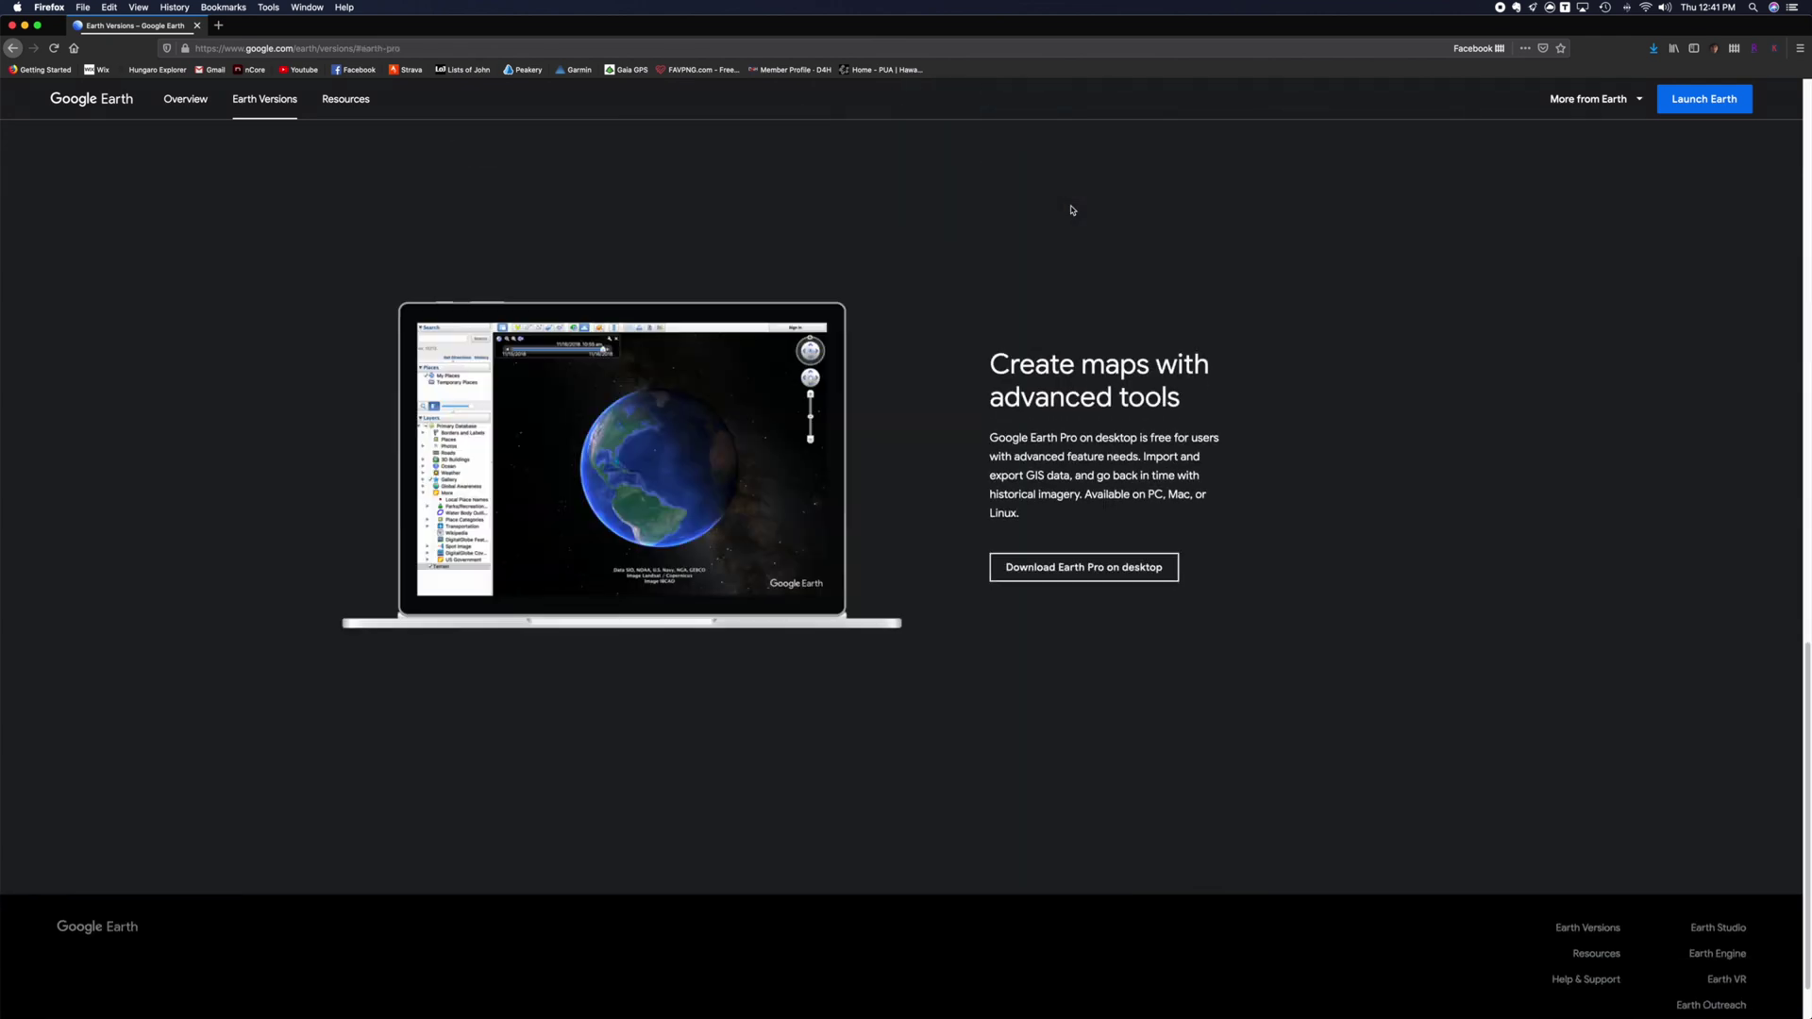
click(1063, 568)
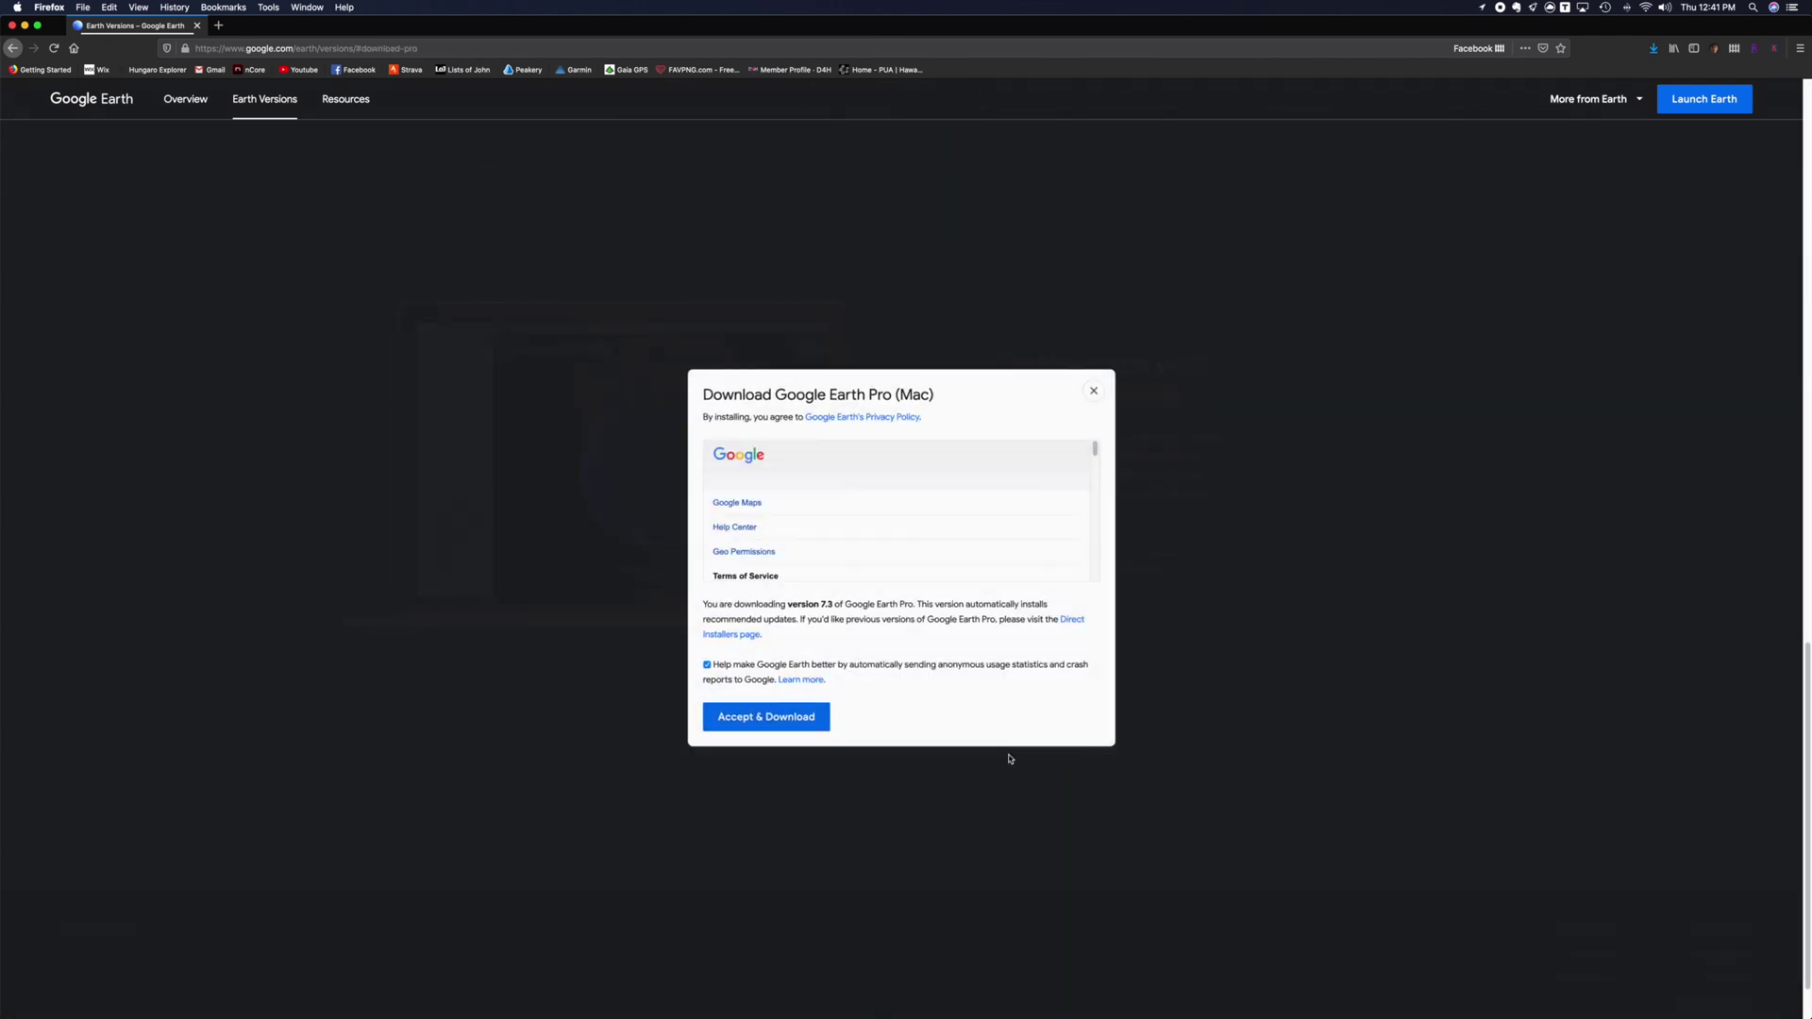
click(766, 718)
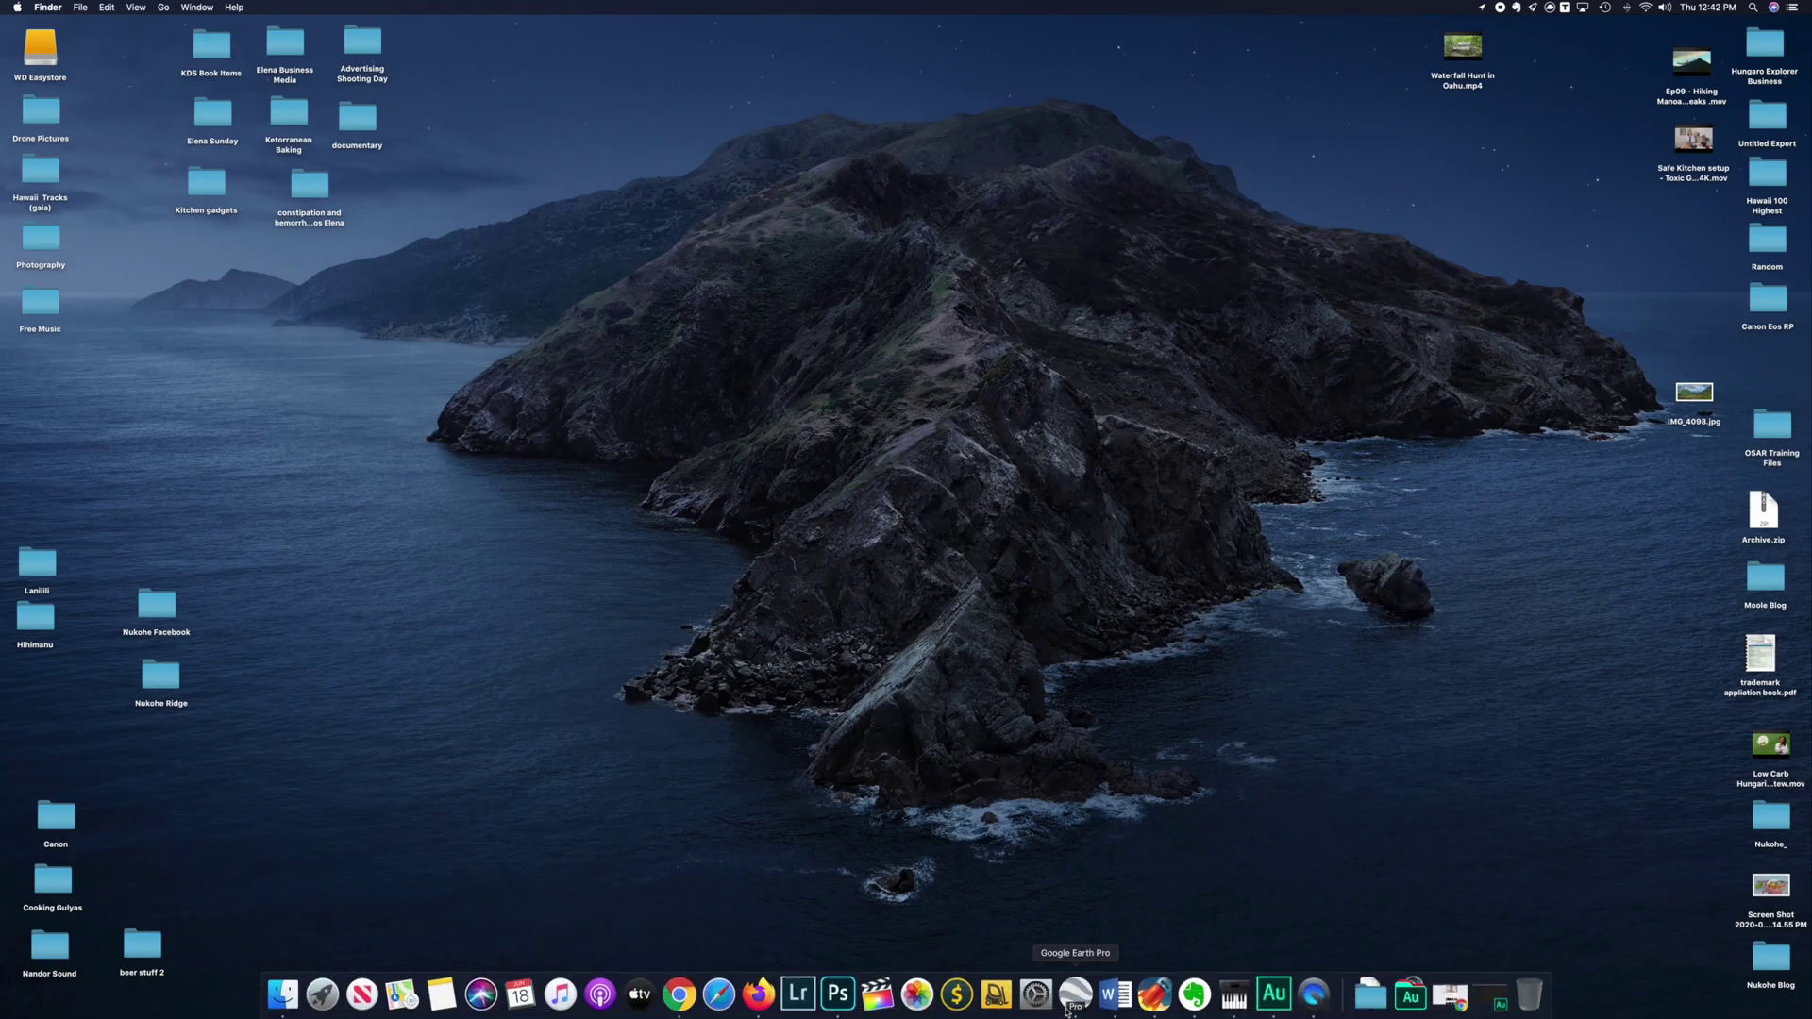
Launch Google Earth Pro and examine the saved hiking trails across Oahu, closing in on the island's southeastern part
click(1076, 998)
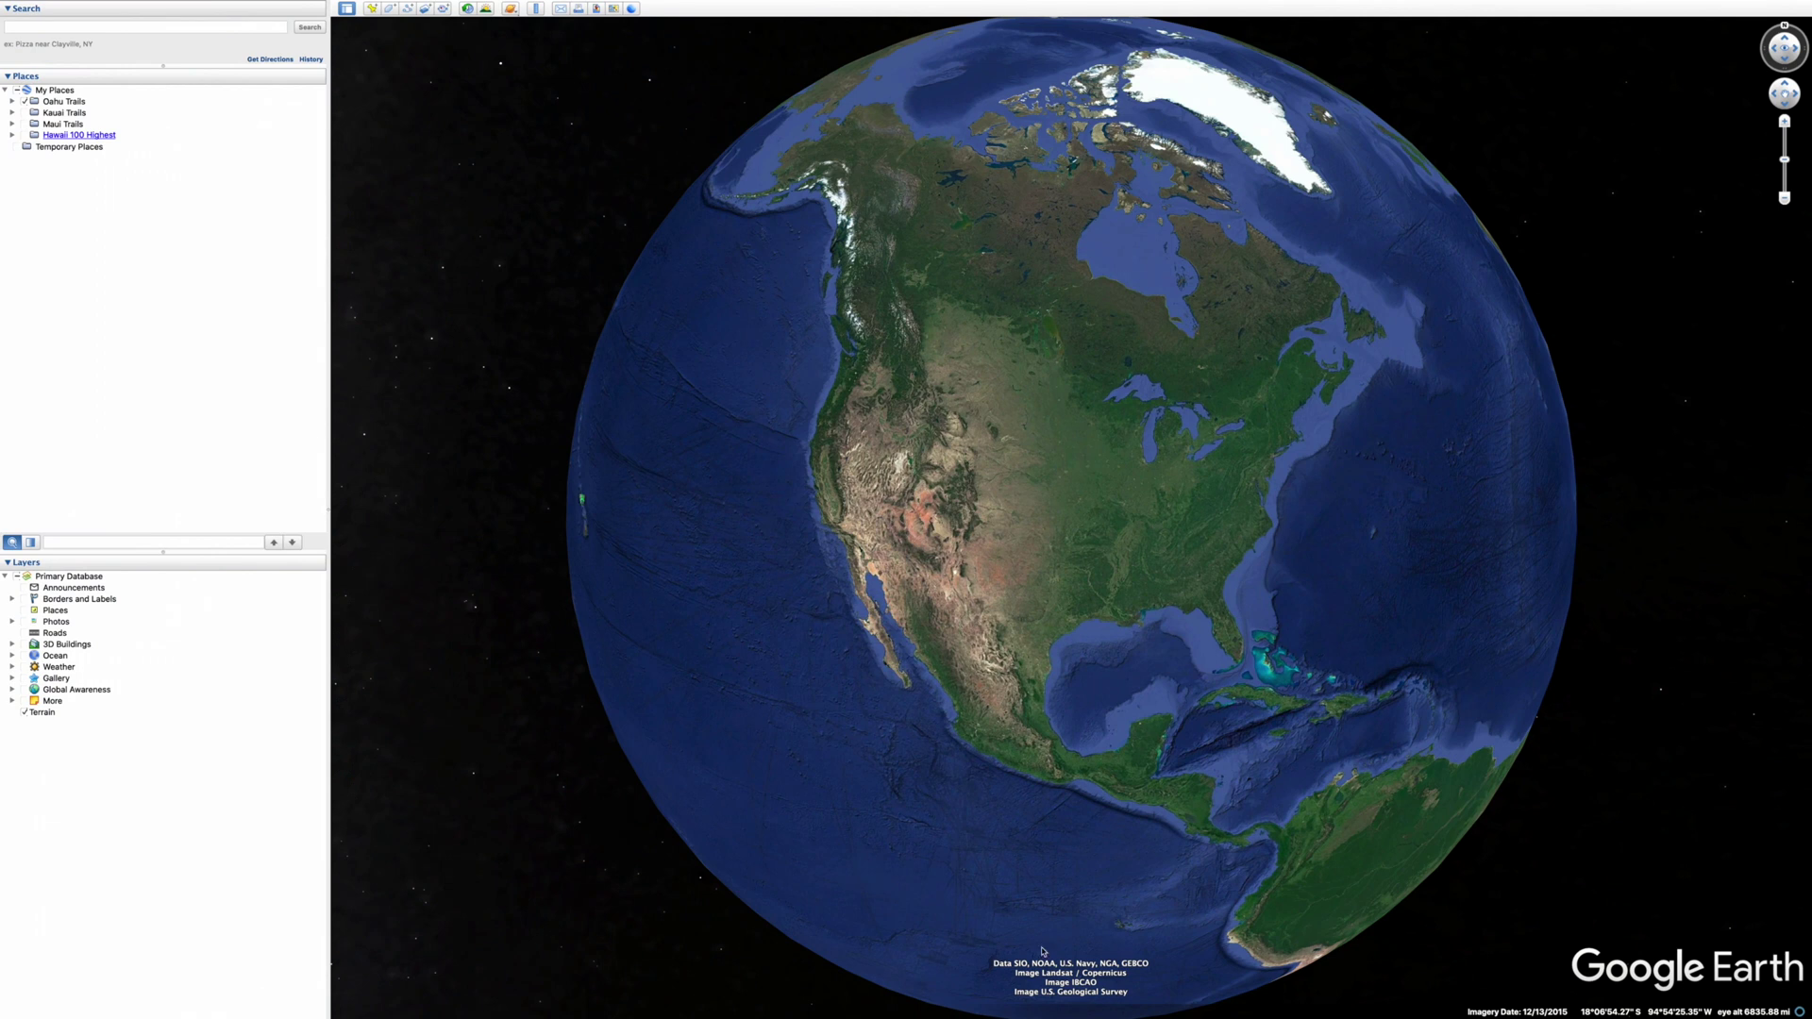
drag(704, 574, 1013, 613)
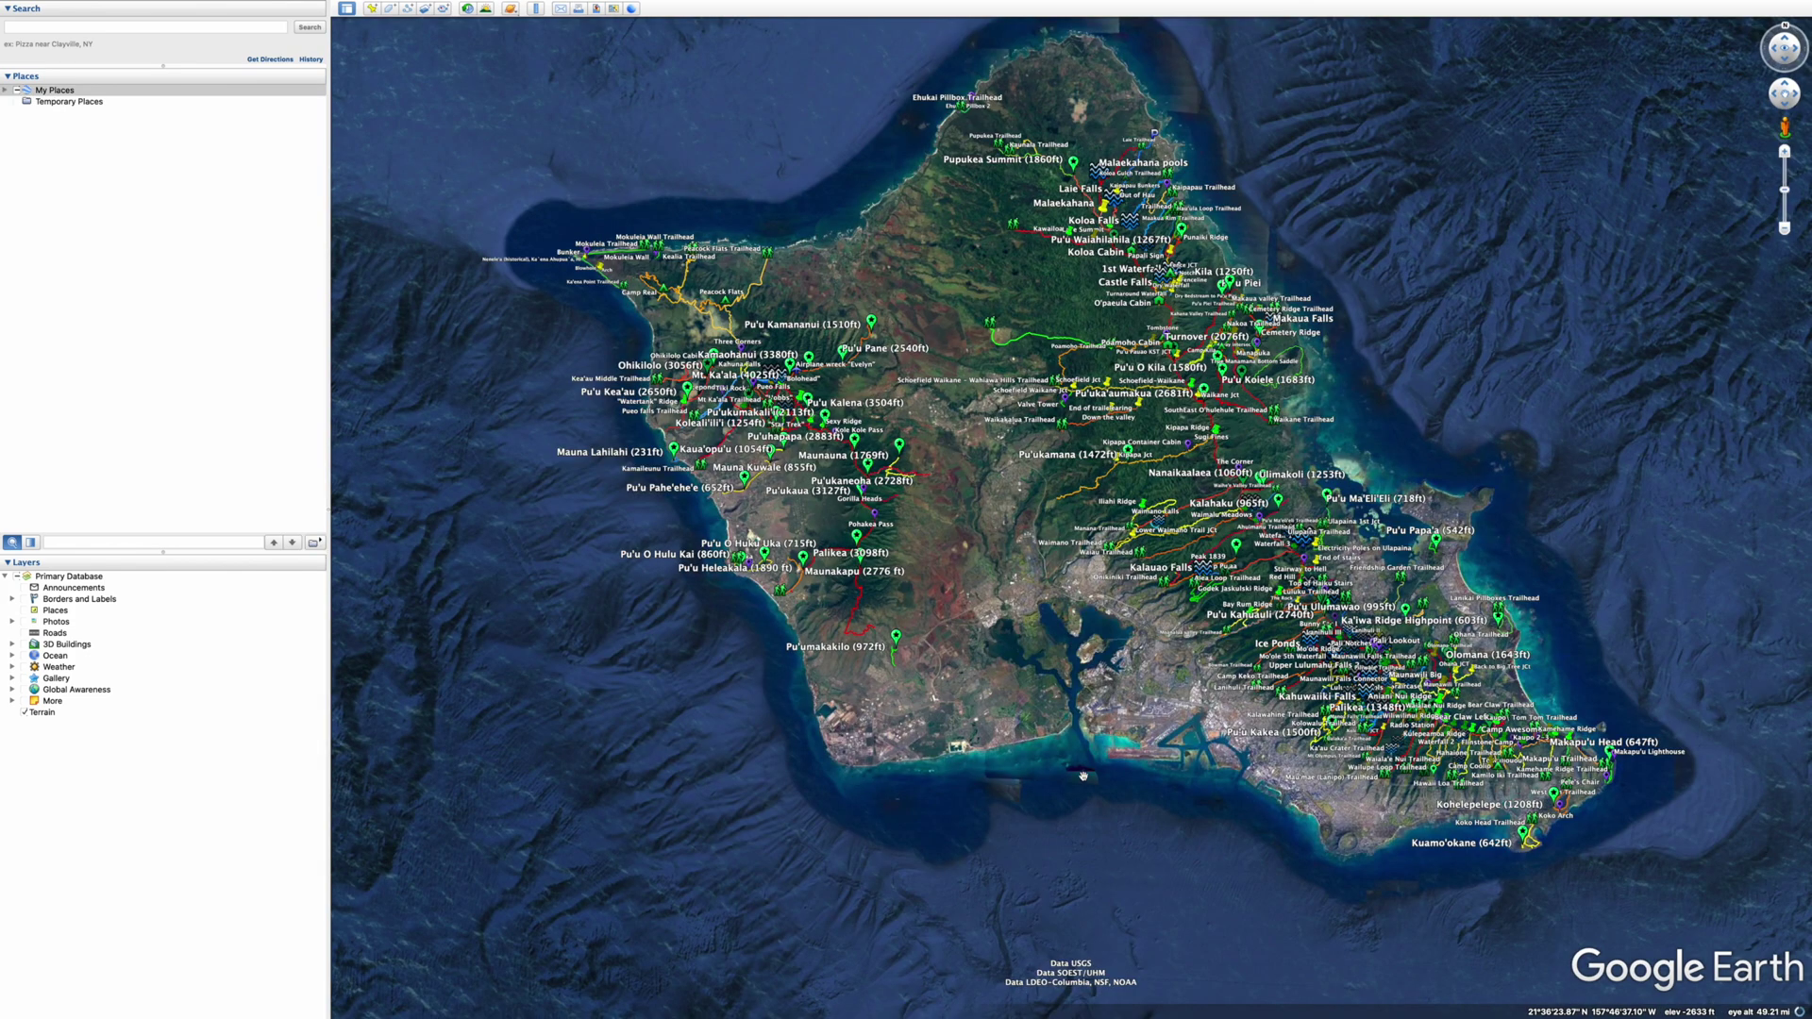
drag(1496, 482, 1394, 482)
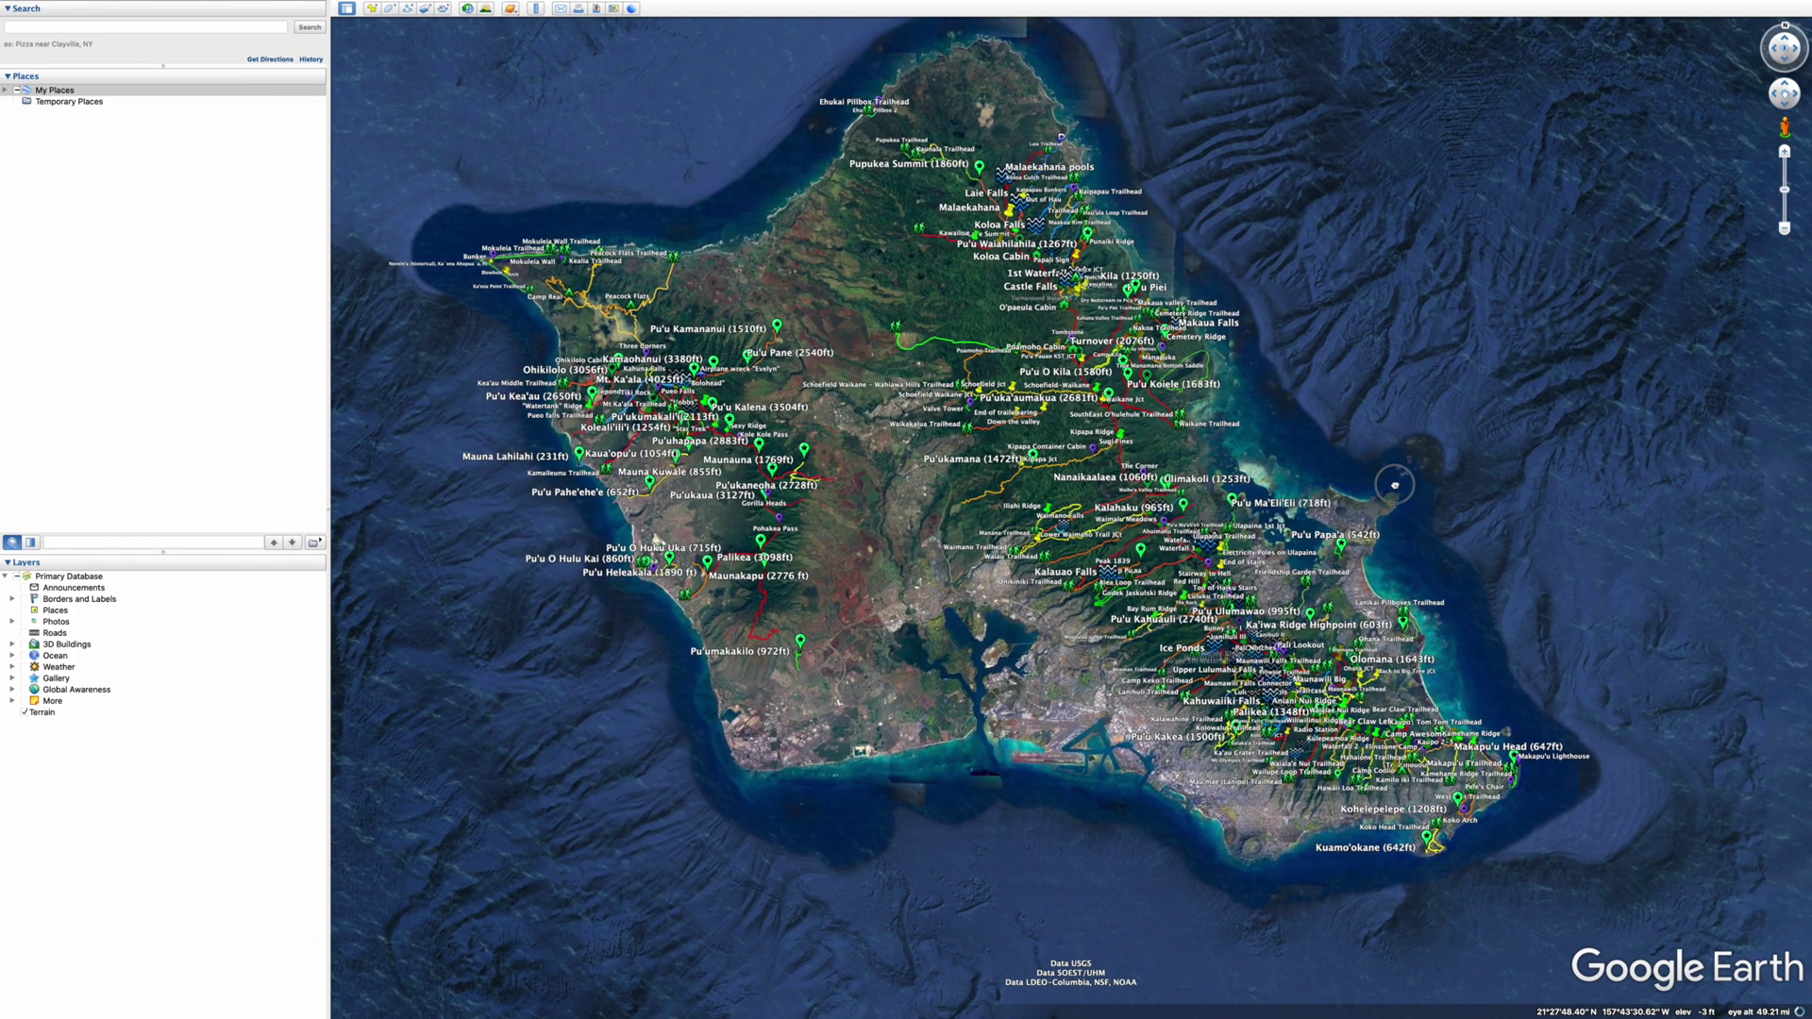
scroll(1479, 646, up, 3)
scroll(1489, 884, up, 2)
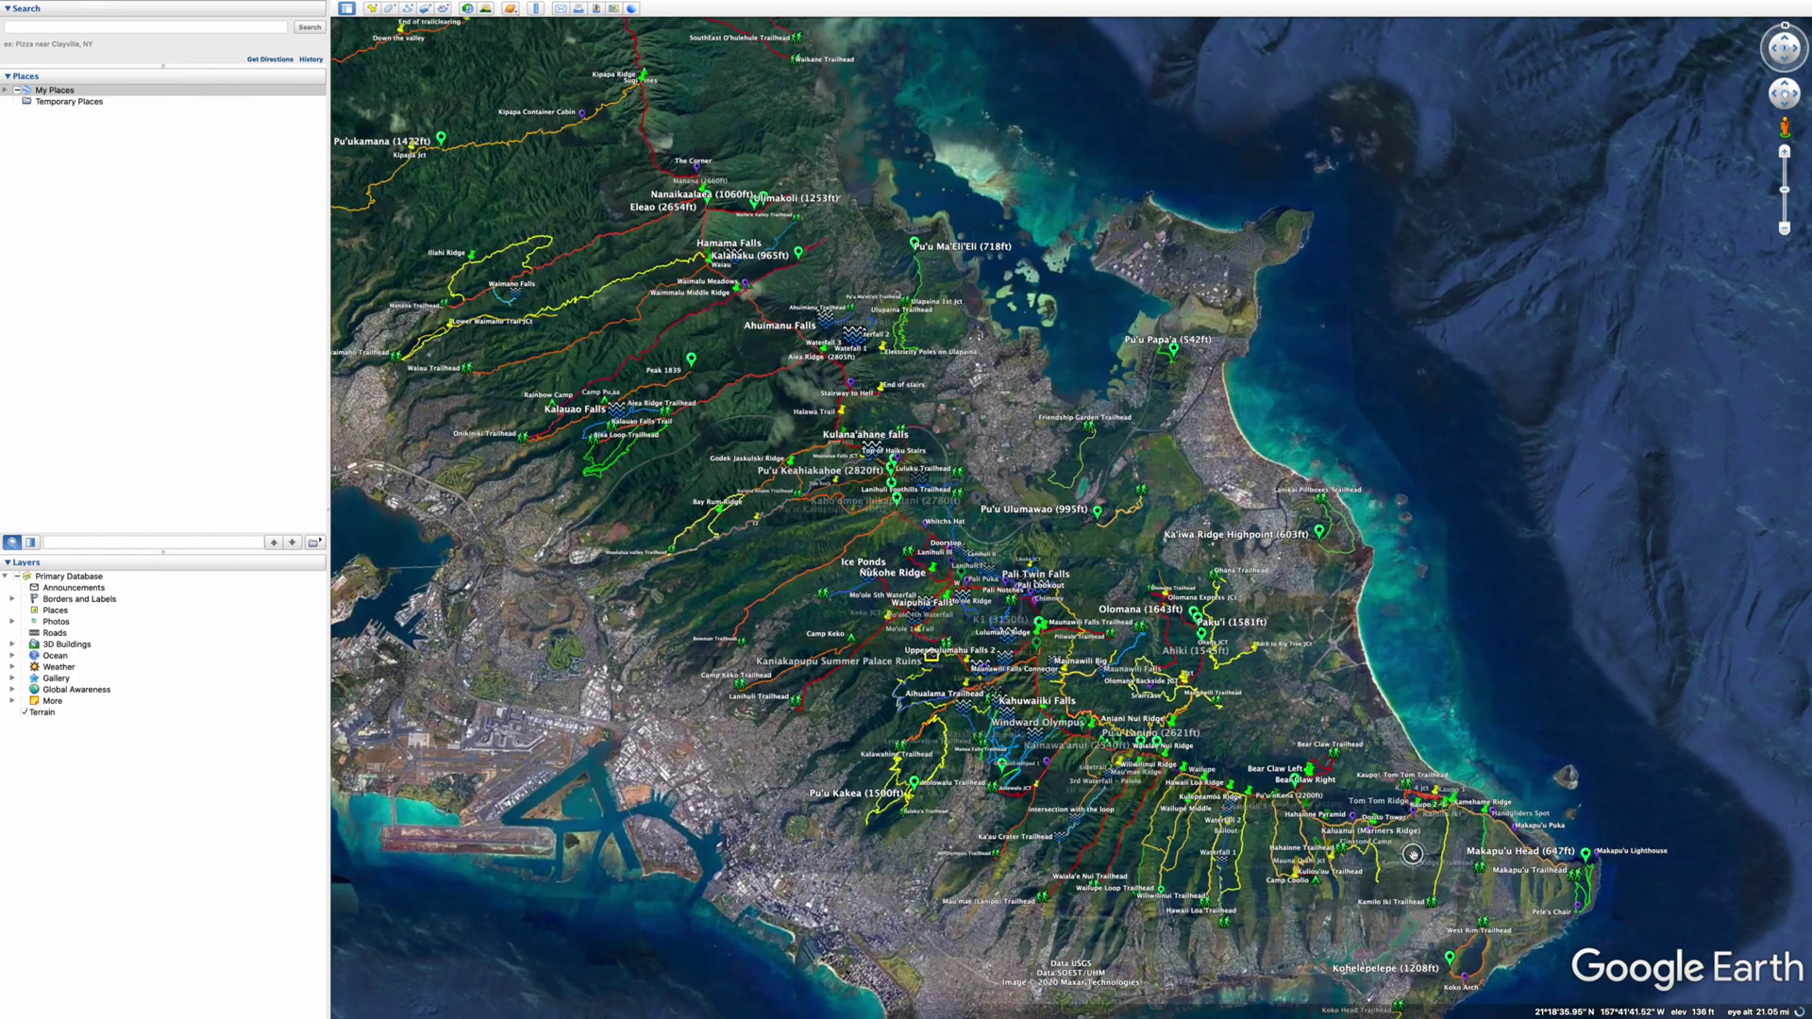
scroll(1113, 884, up, 2)
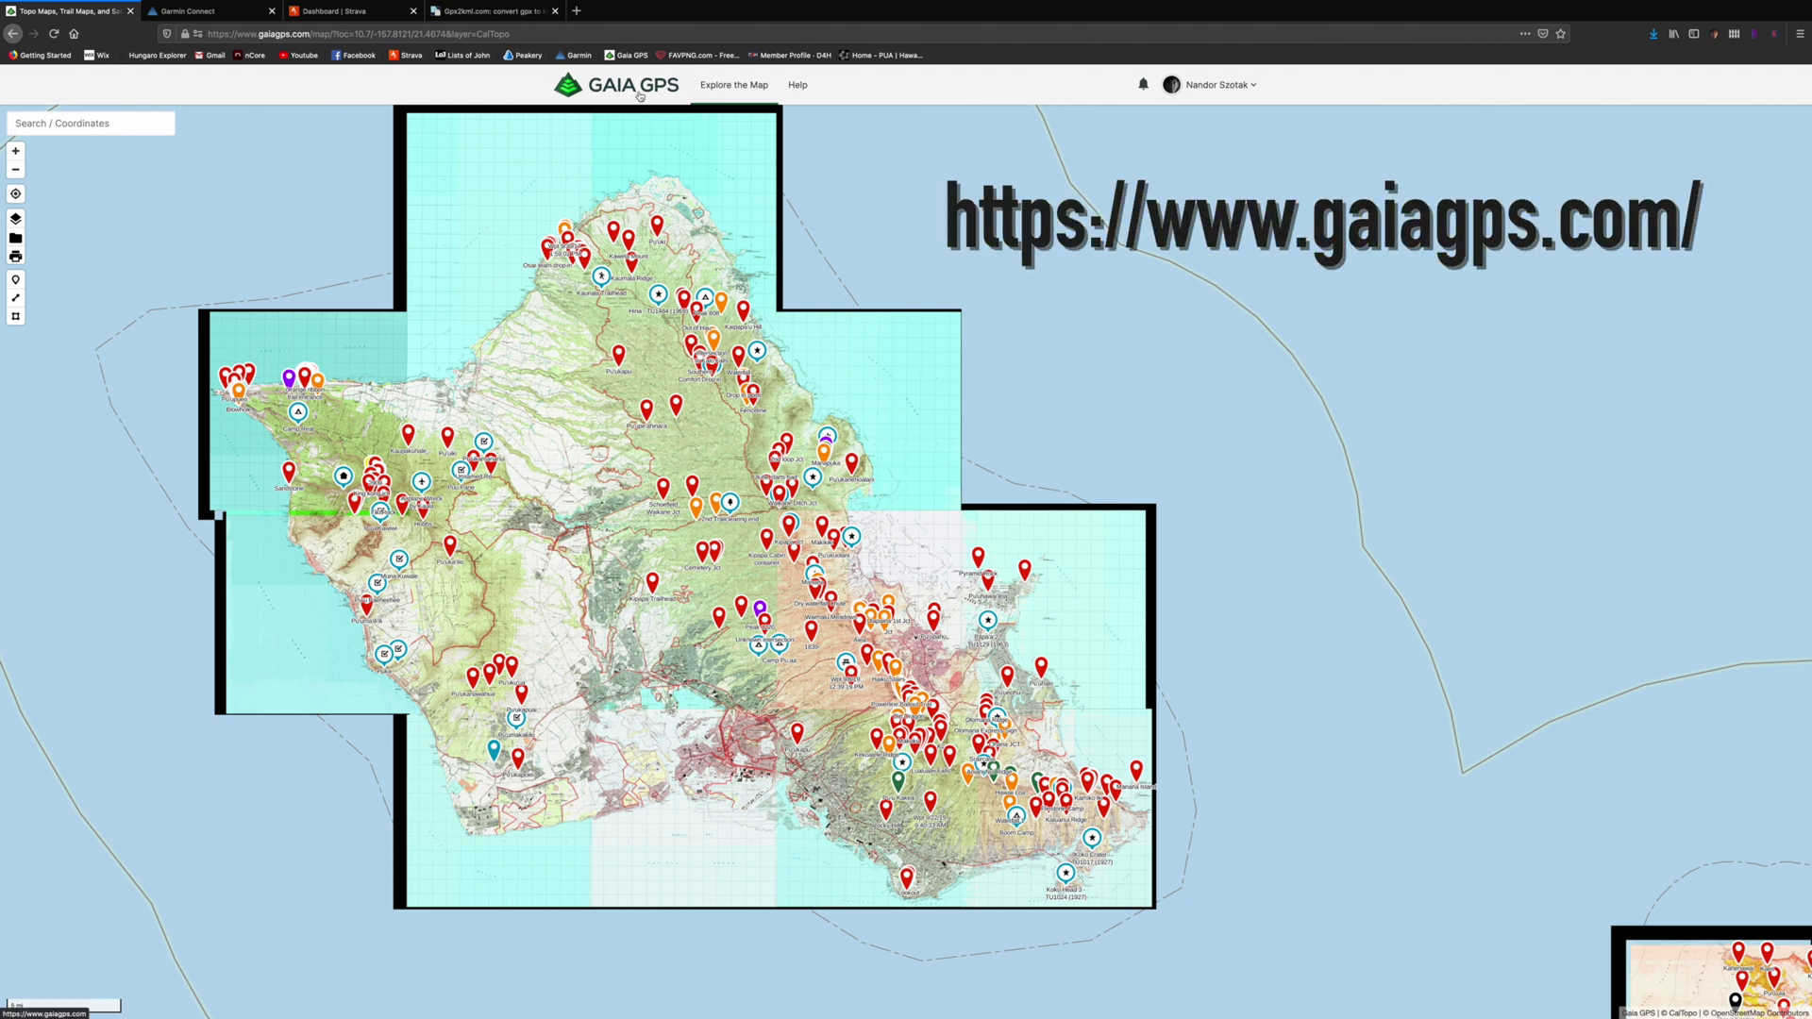
Switch to Gaia GPS in the browser and open the Iliahi Loop track from the account's saved tracks
click(1255, 87)
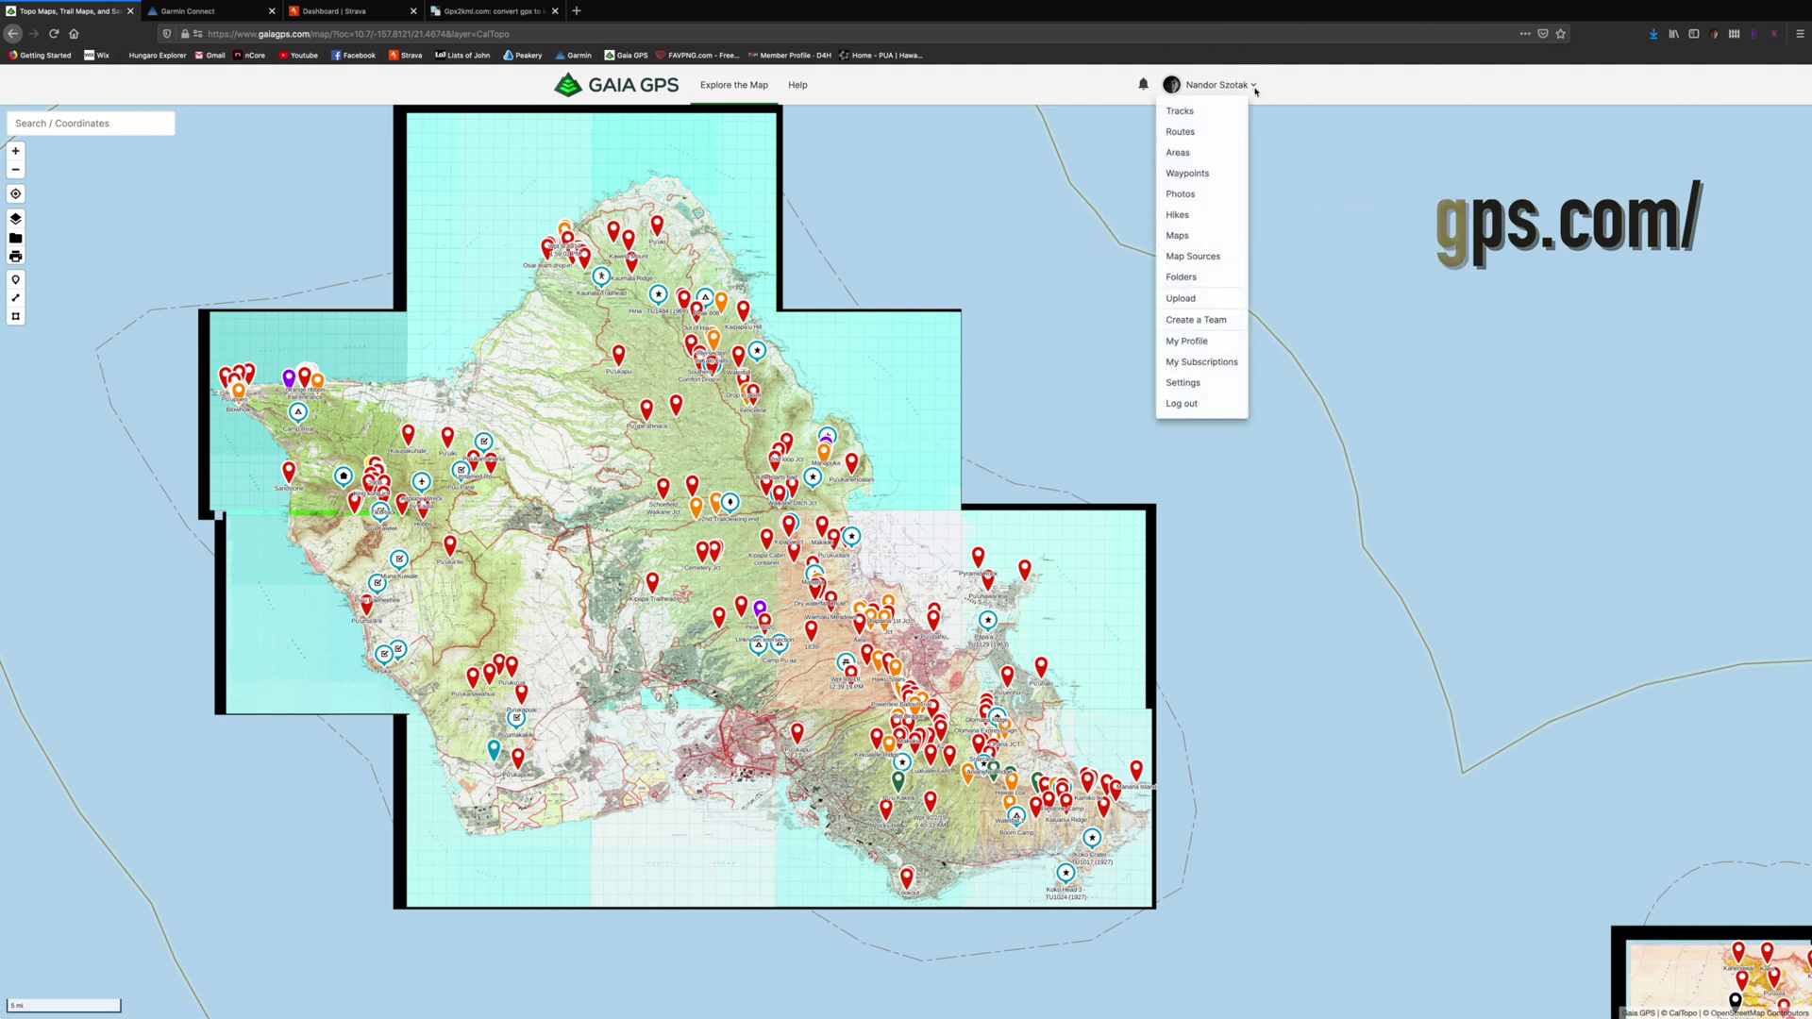
click(1183, 113)
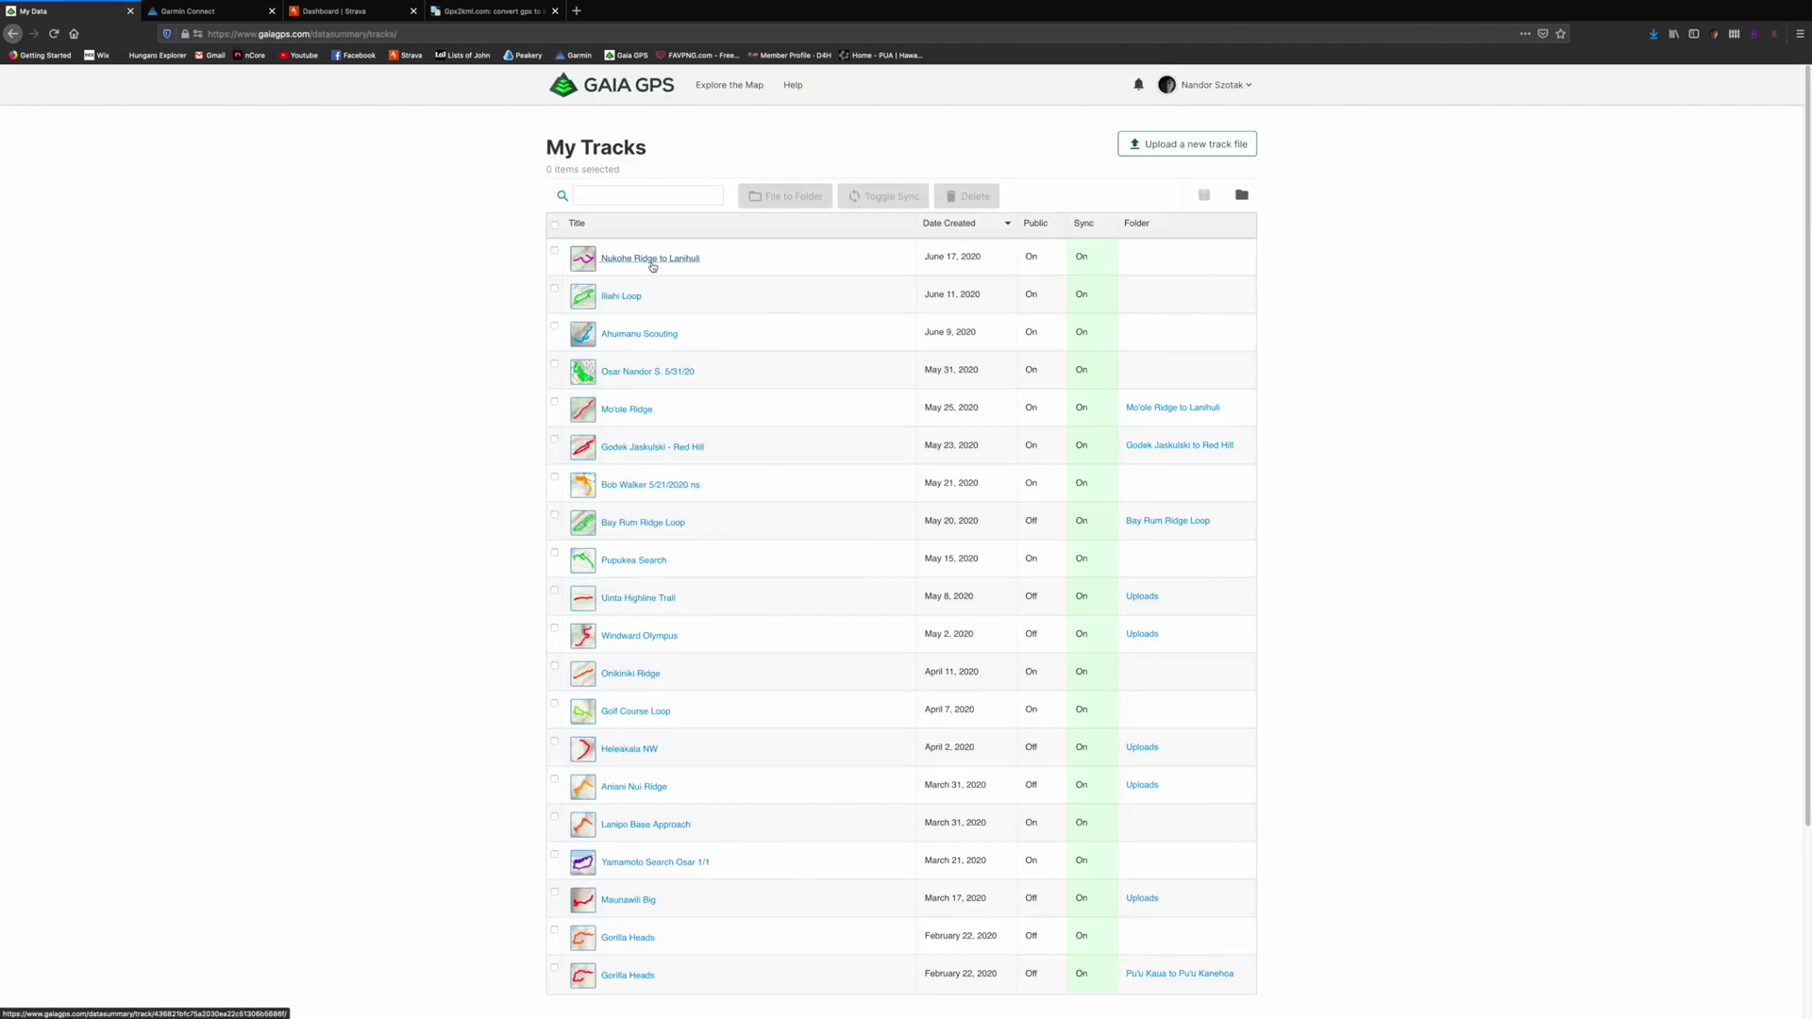
click(622, 298)
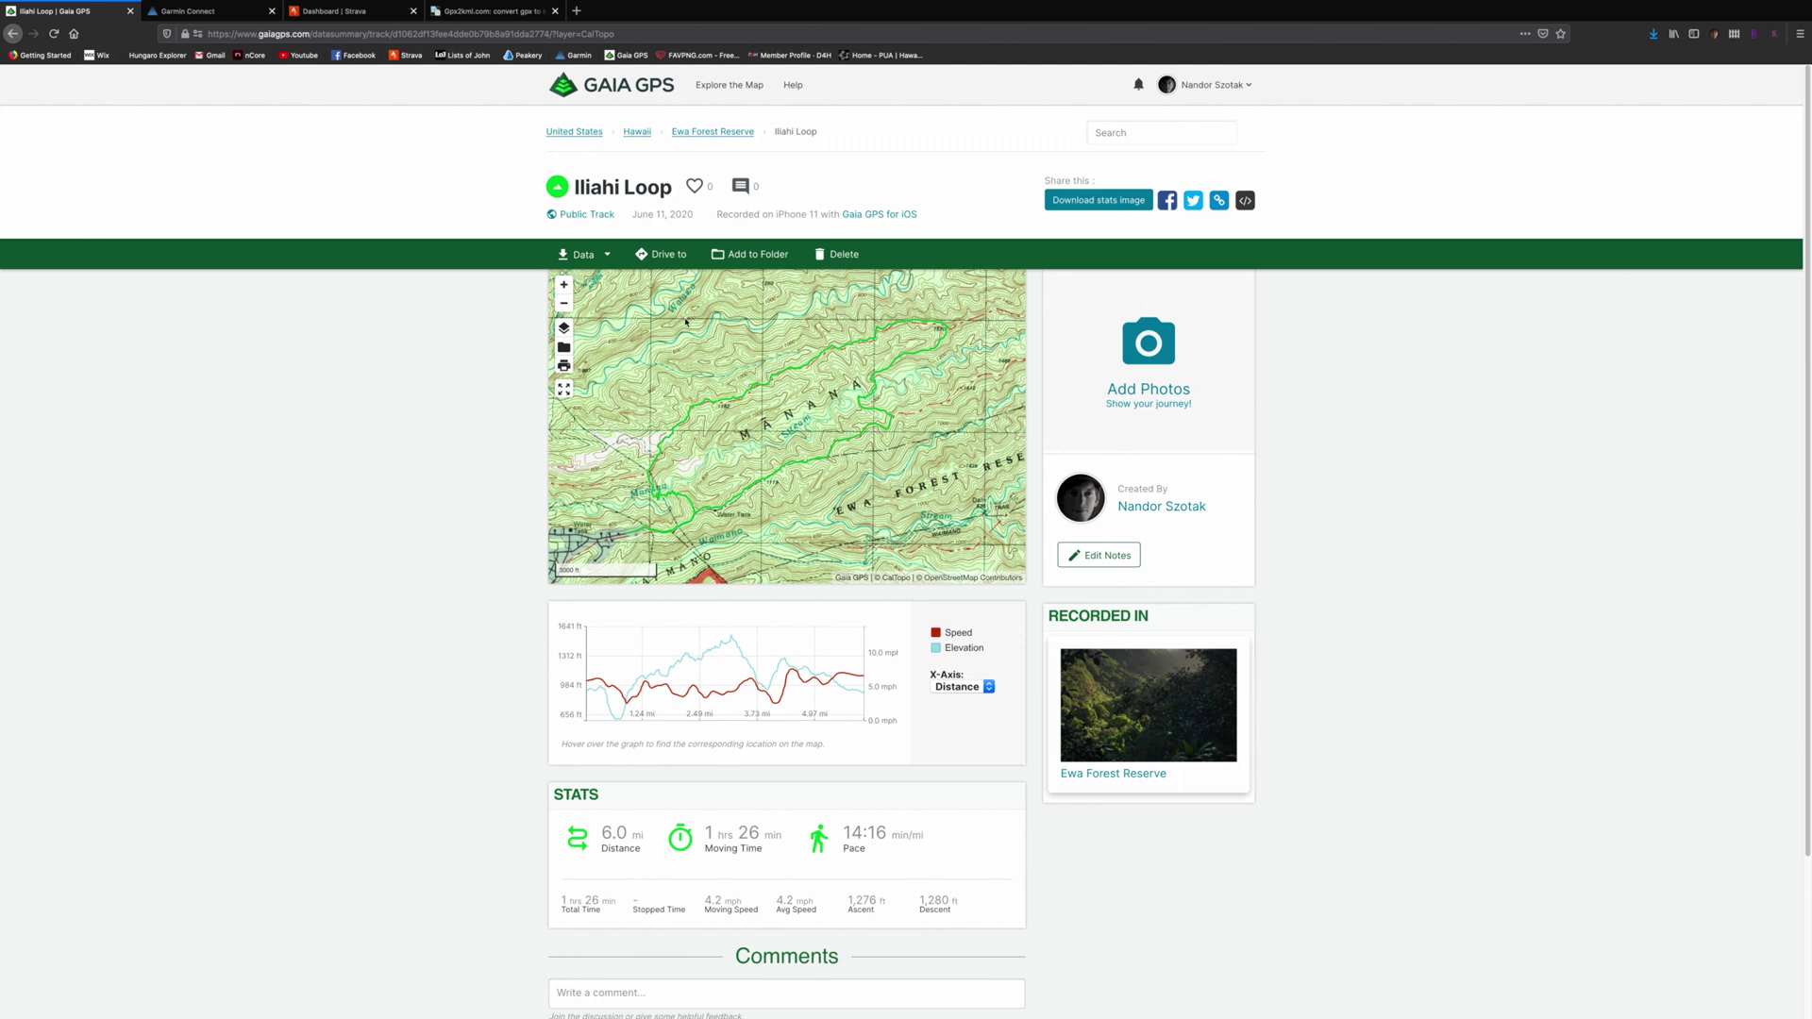
Export the Iliahi Loop track data as KML and open the file with Google Earth Pro
click(608, 256)
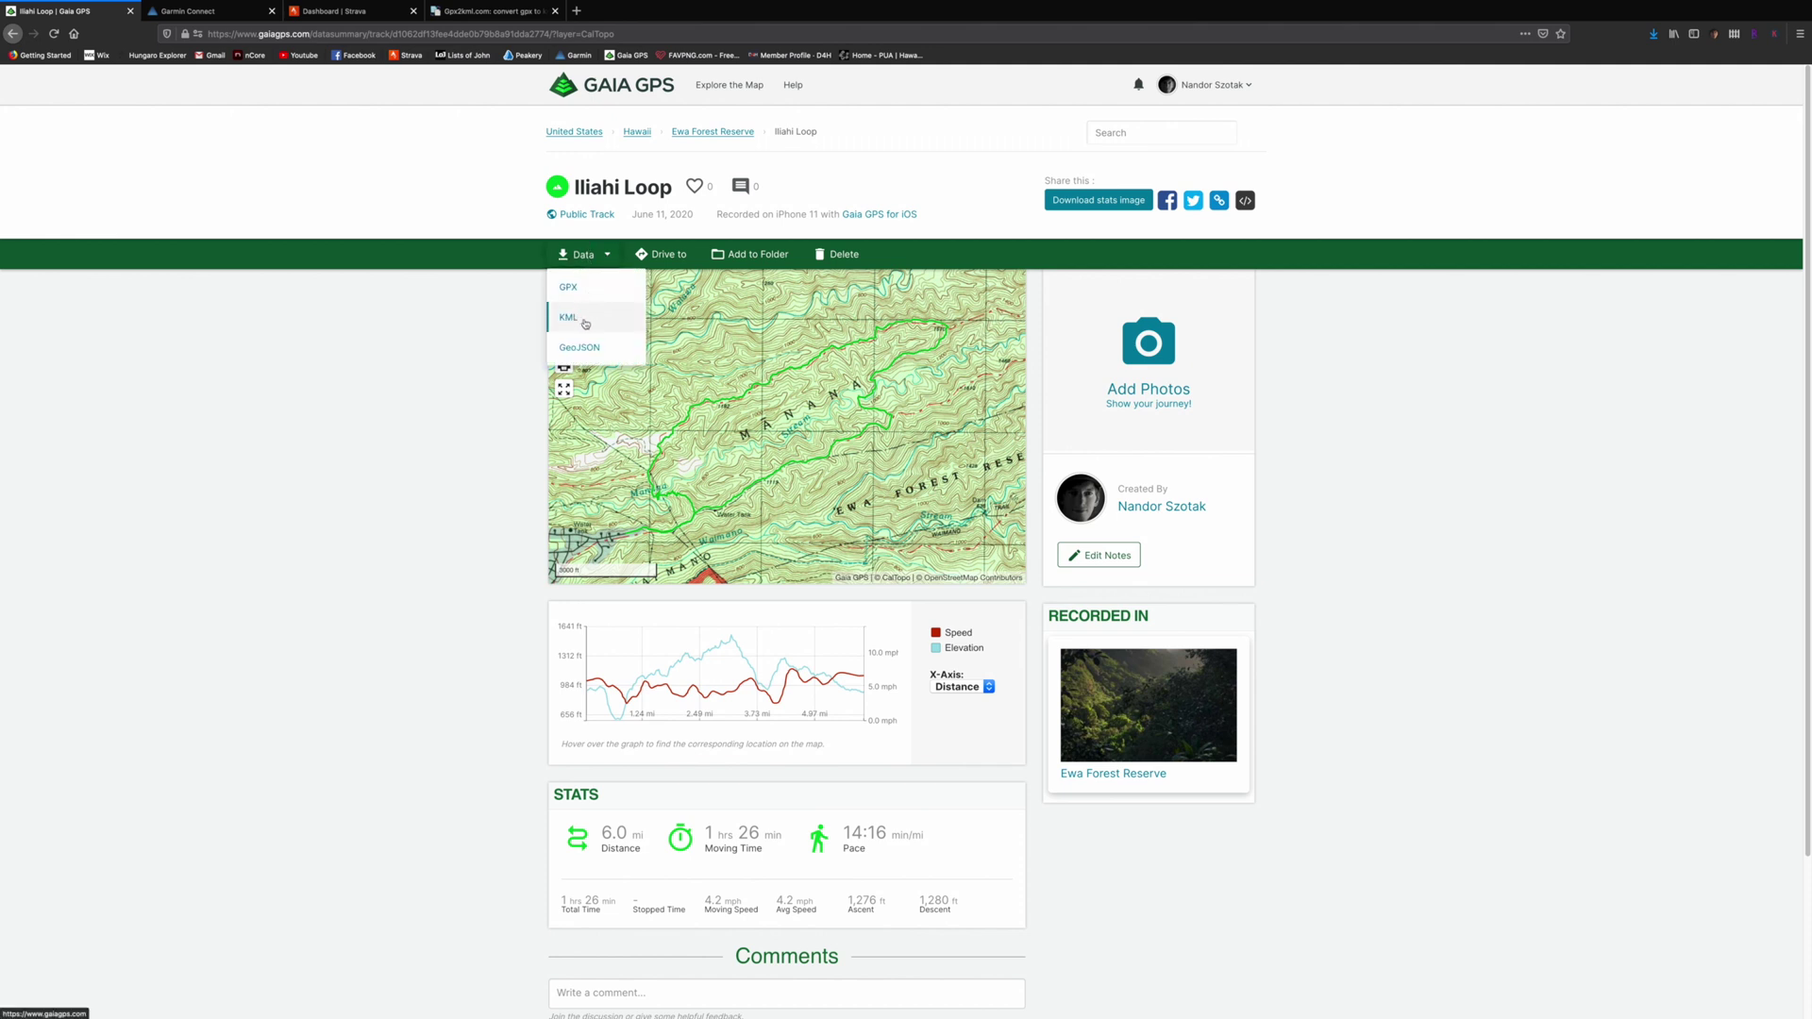
click(584, 321)
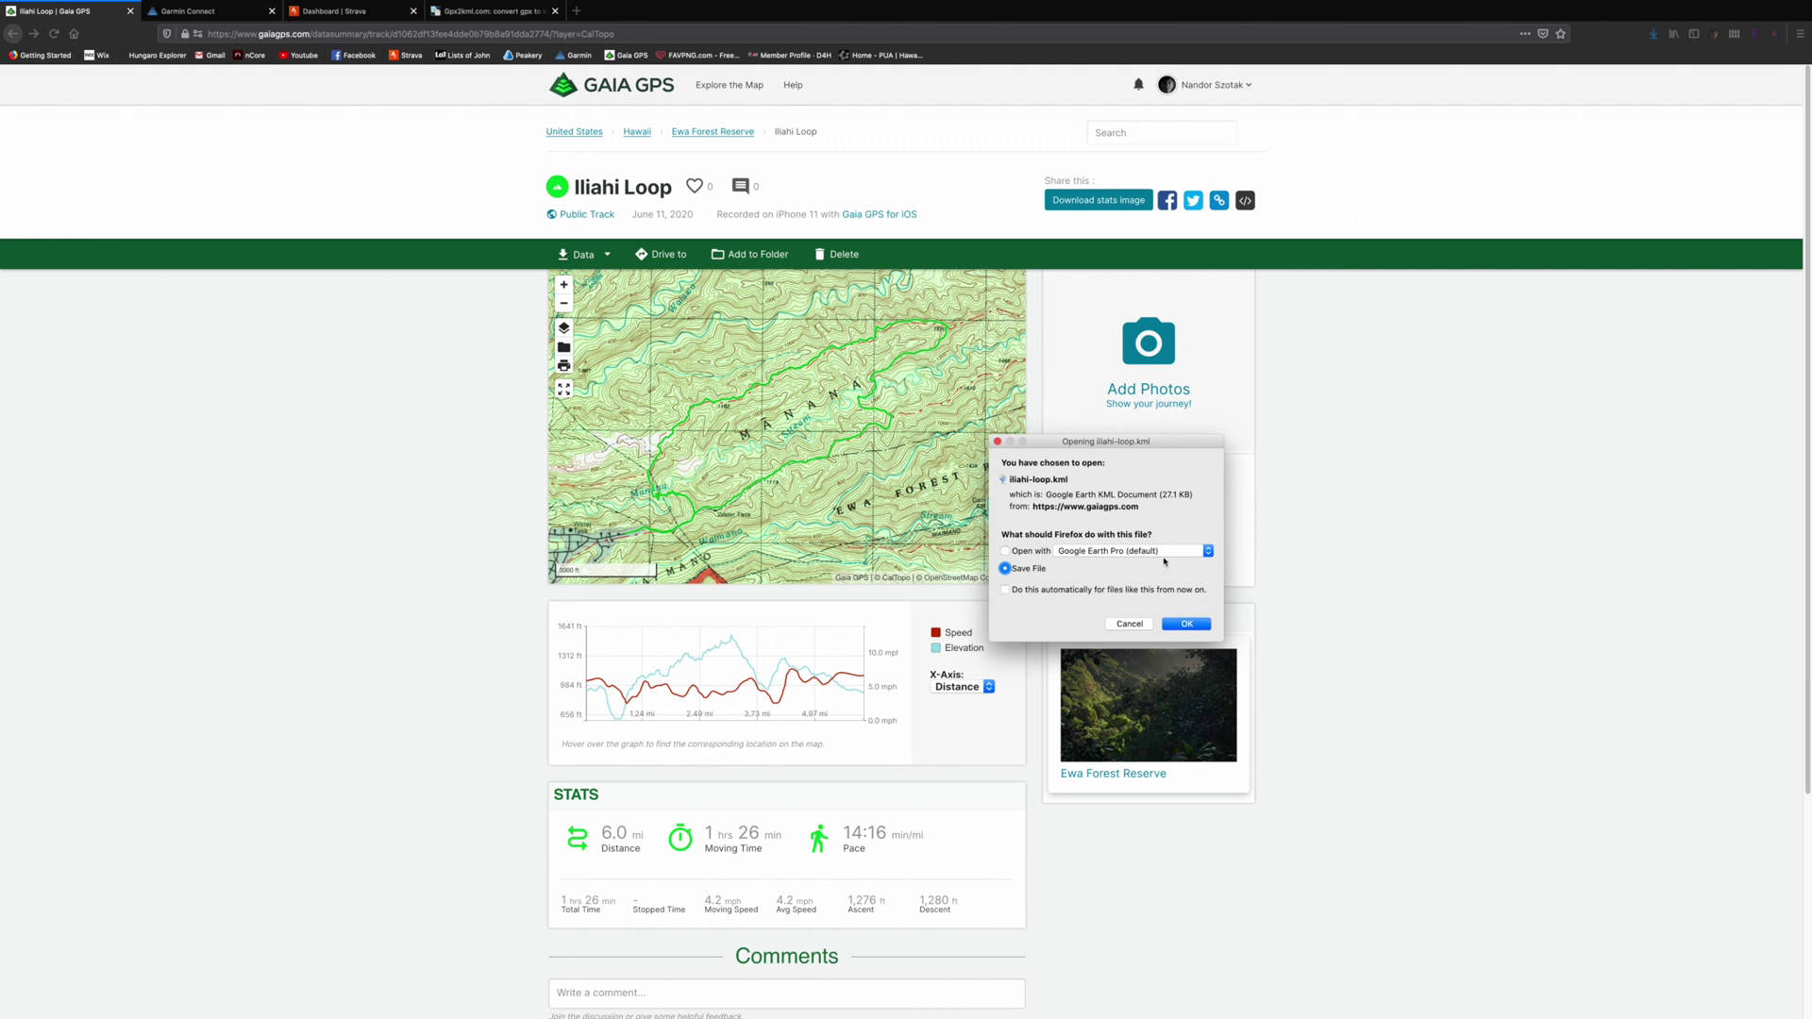
click(1005, 552)
click(1197, 626)
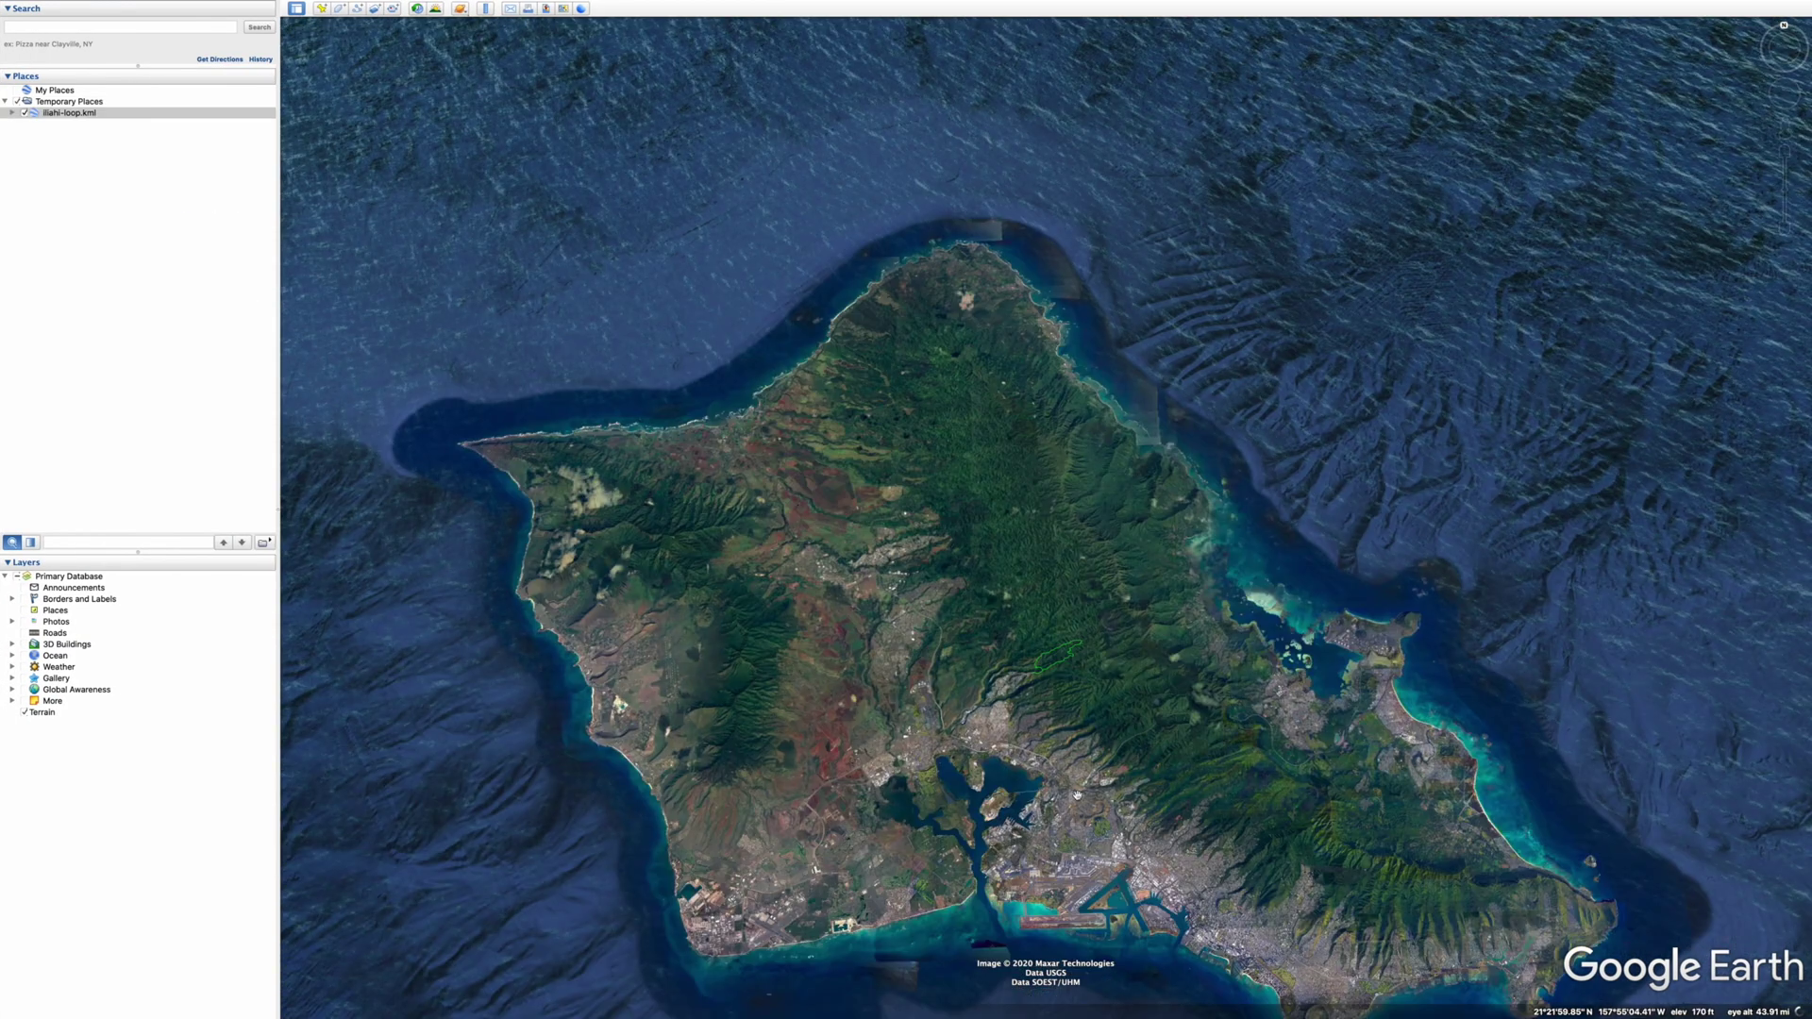
Examine the imported Iliahi Loop track on the terrain up close, from the trailhead neighbourhood along the ridges
scroll(1074, 627, up, 10)
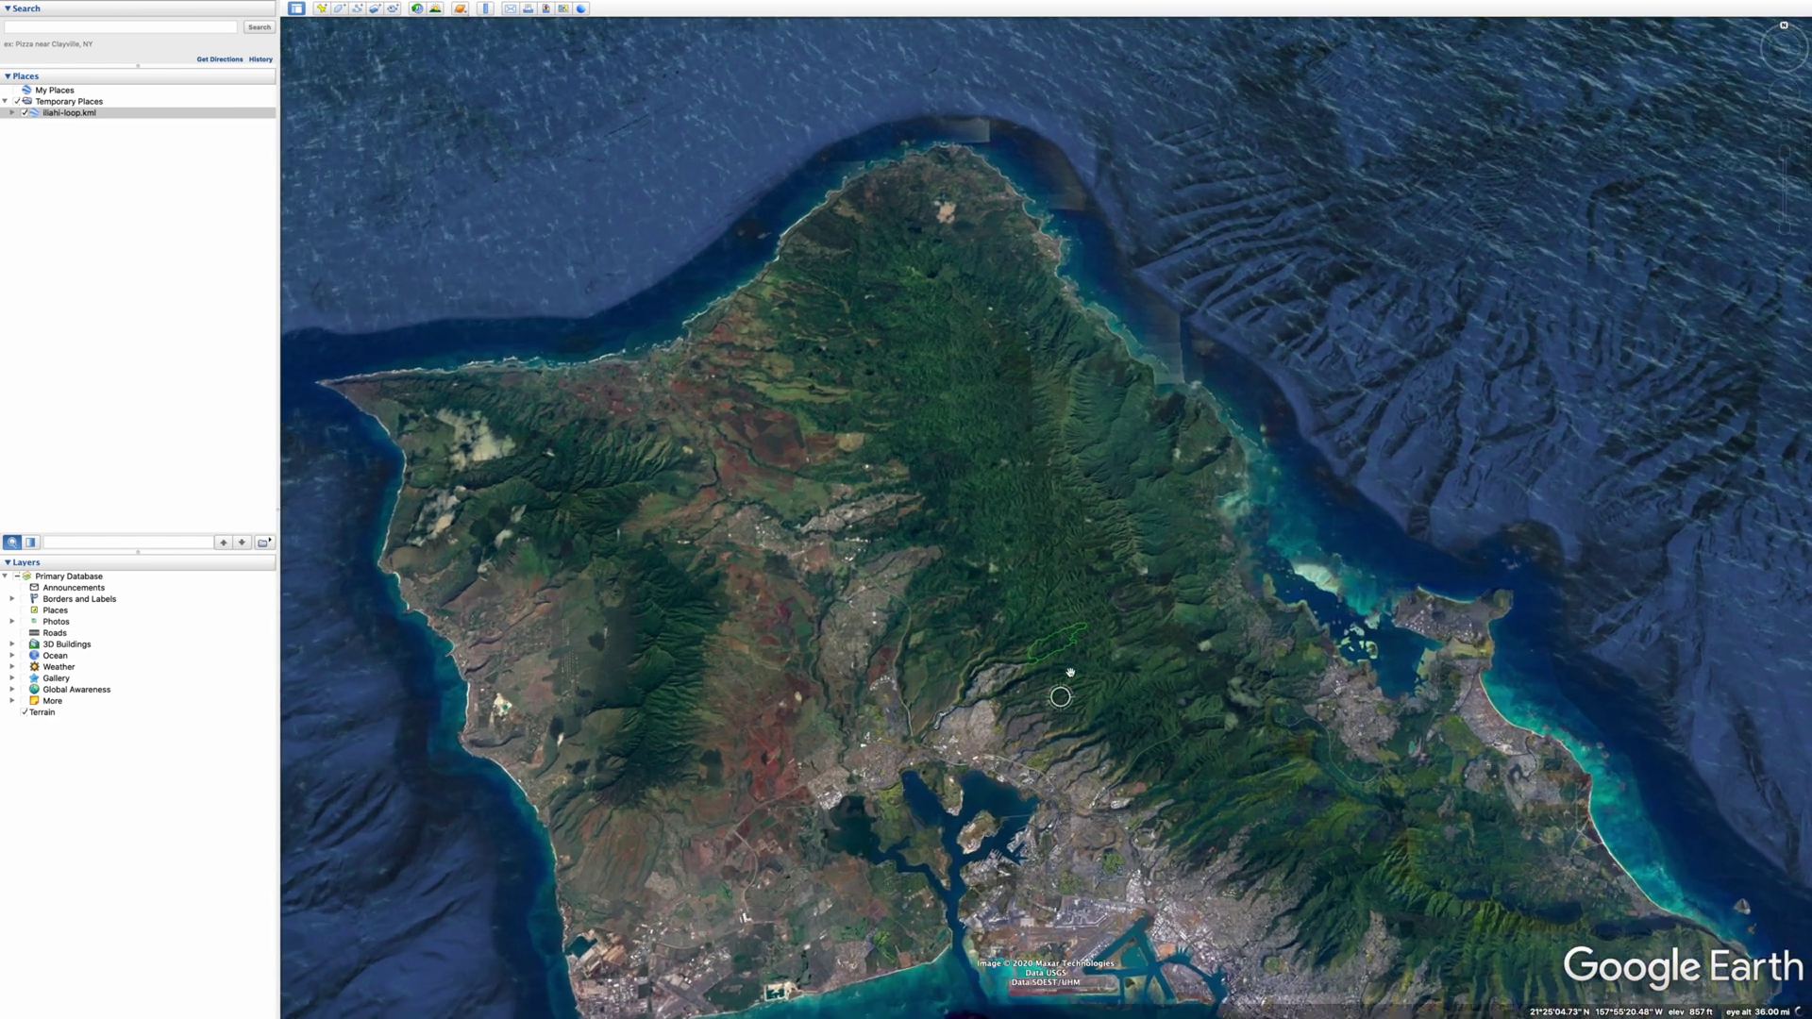
scroll(1074, 627, up, 5)
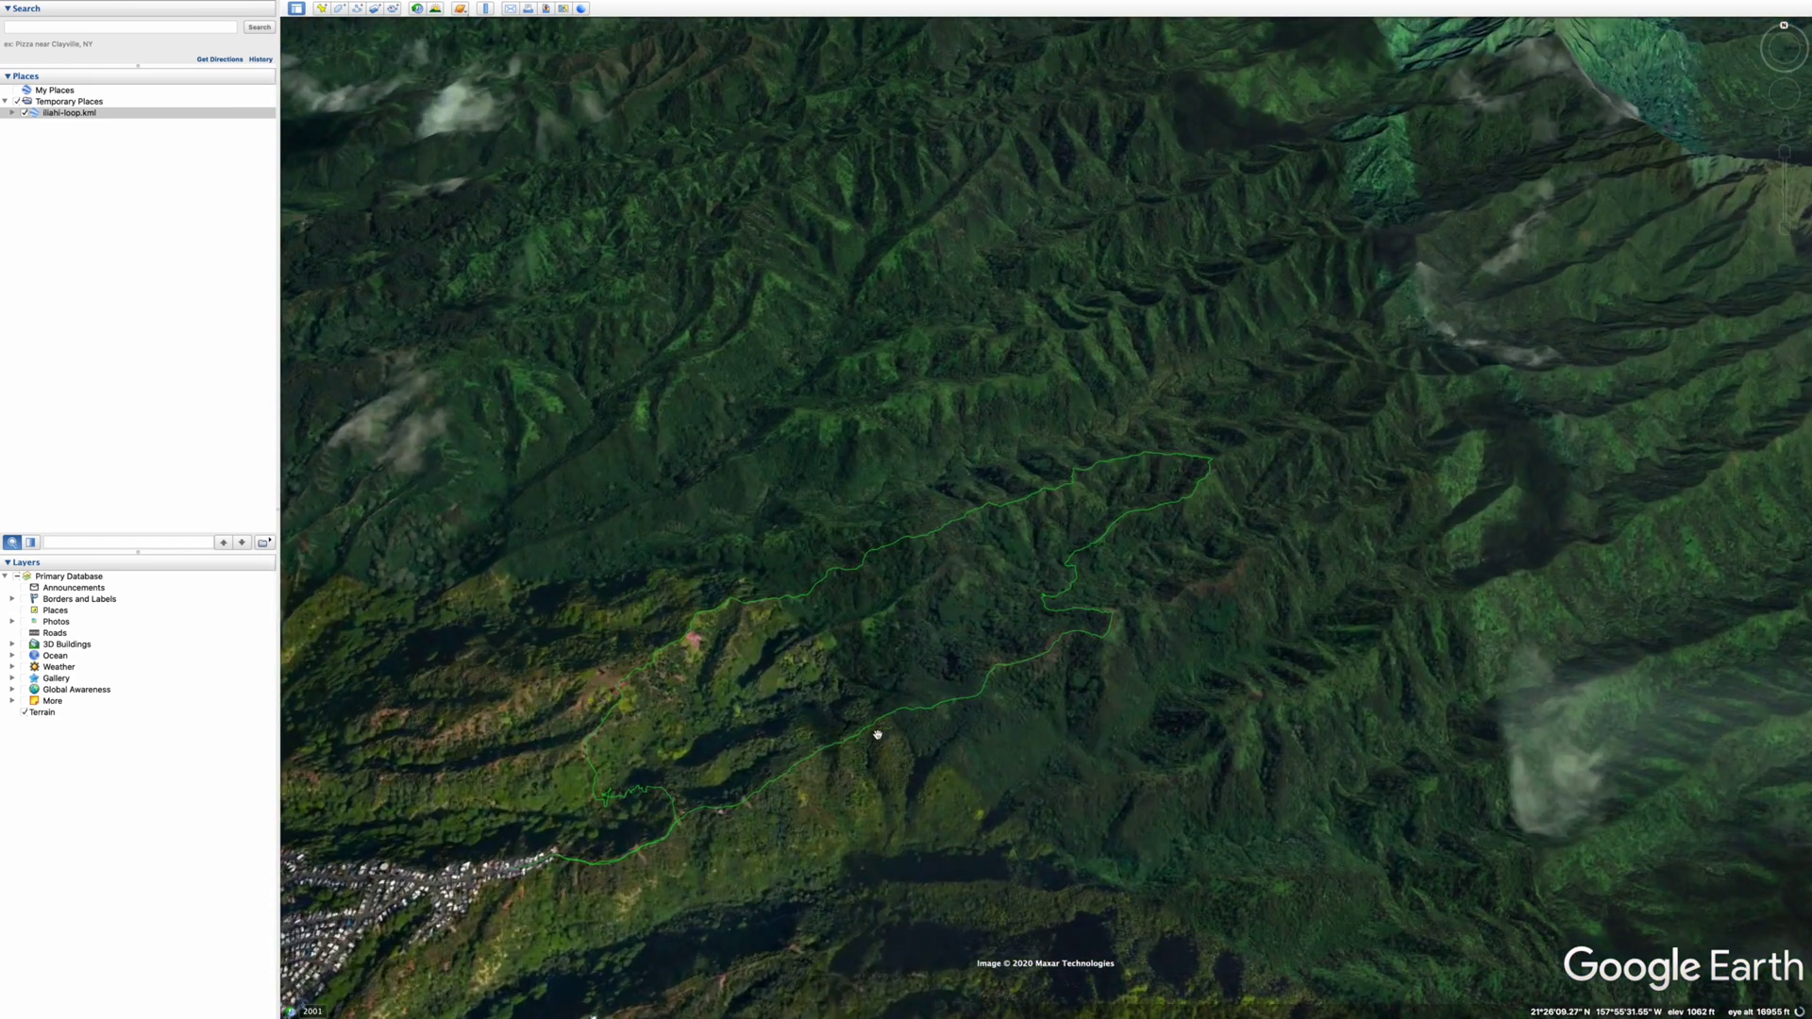
drag(877, 734, 812, 752)
drag(647, 829, 697, 781)
scroll(736, 765, up, 3)
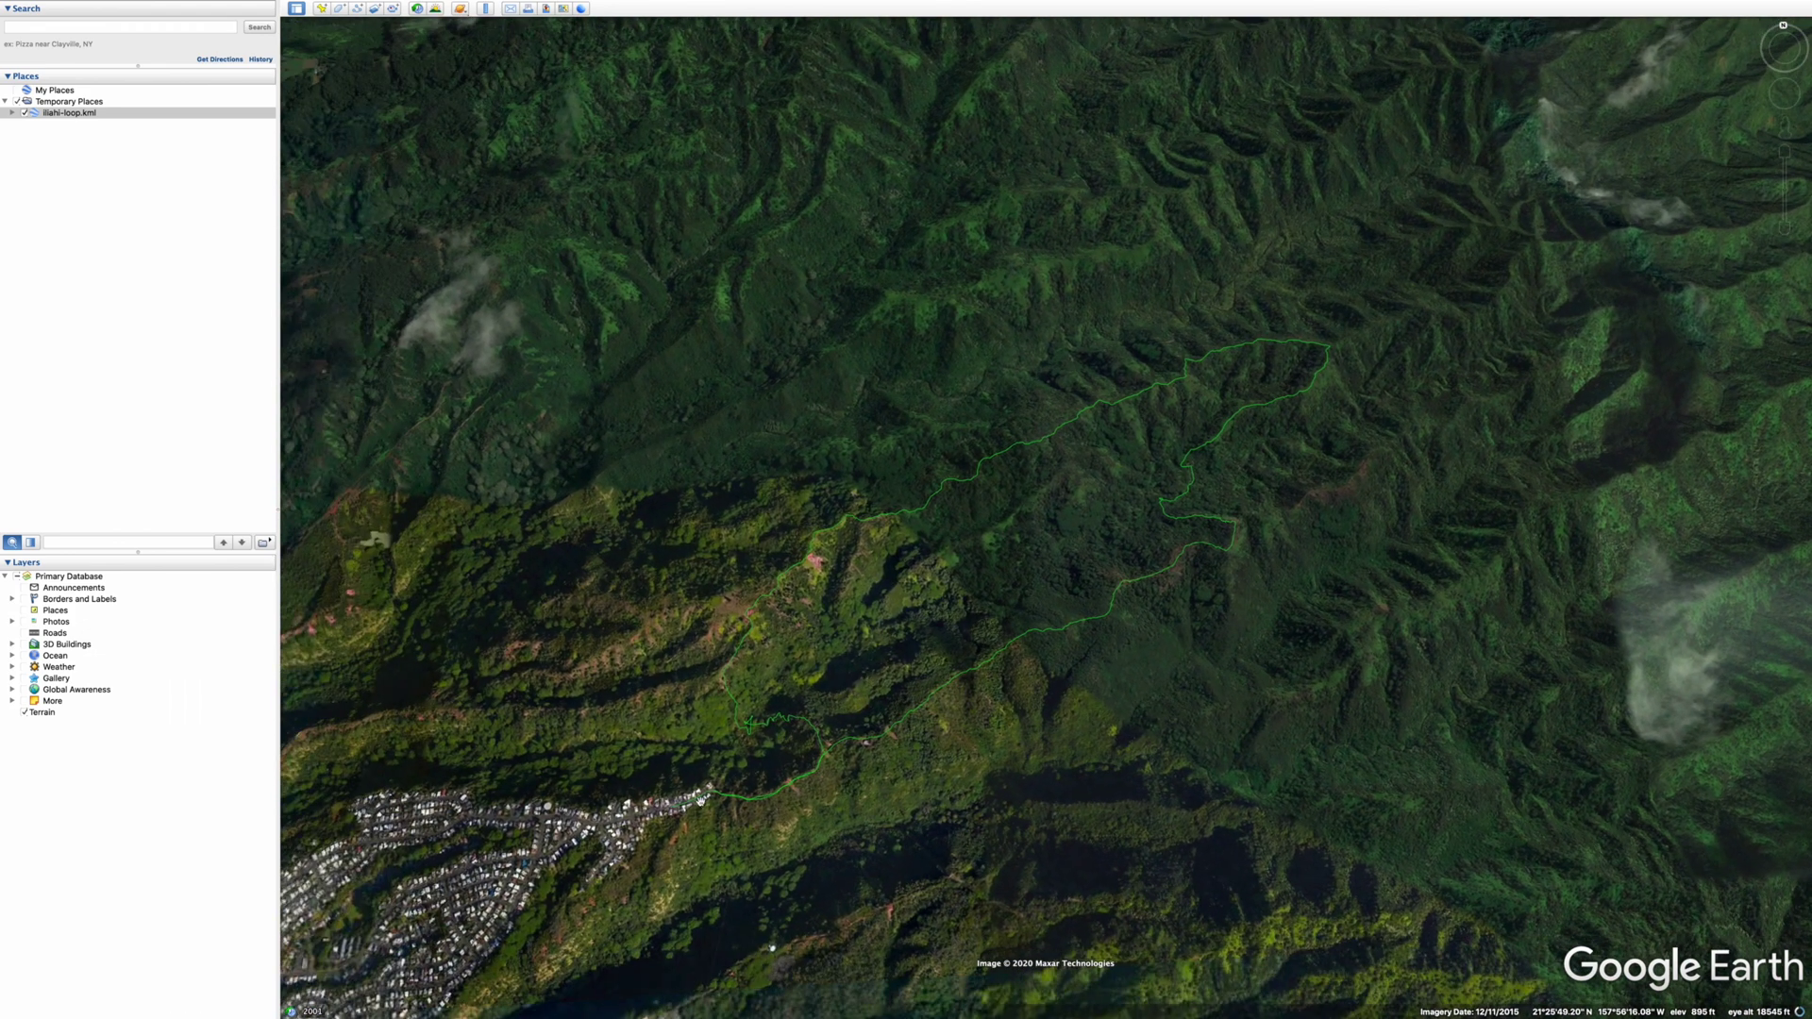
scroll(821, 755, up, 3)
scroll(848, 786, up, 2)
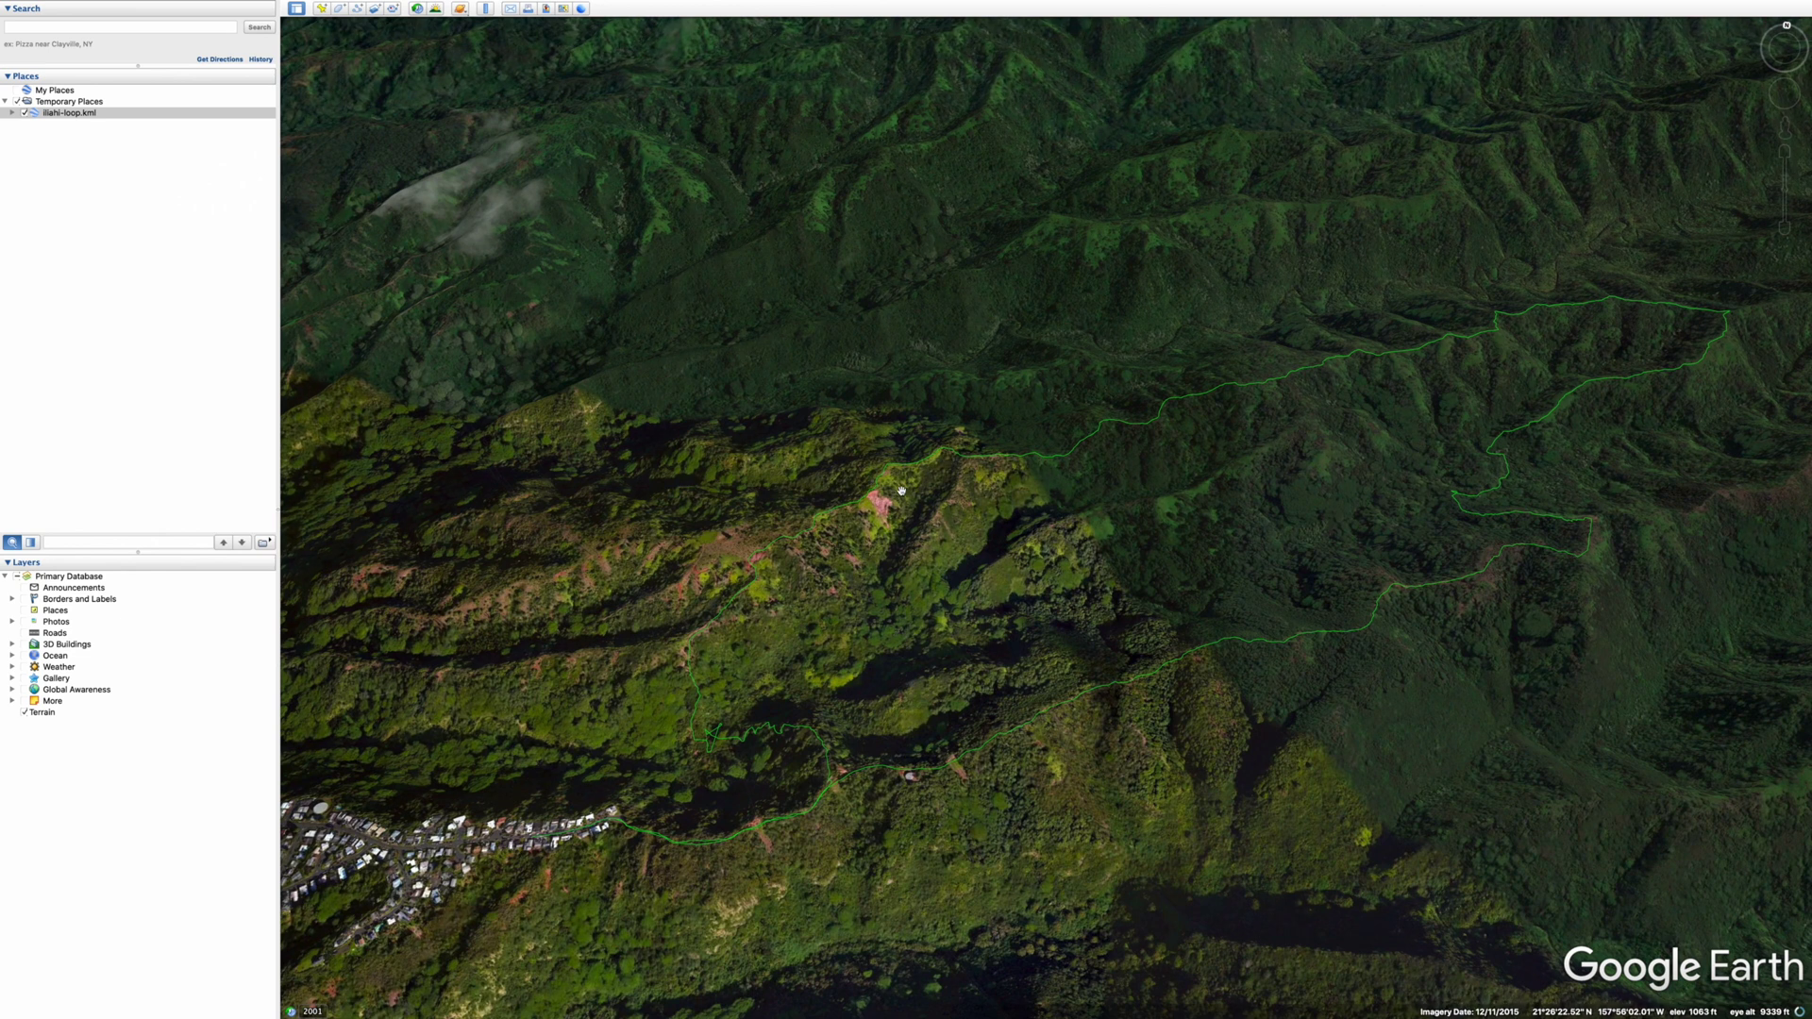
drag(719, 750, 828, 654)
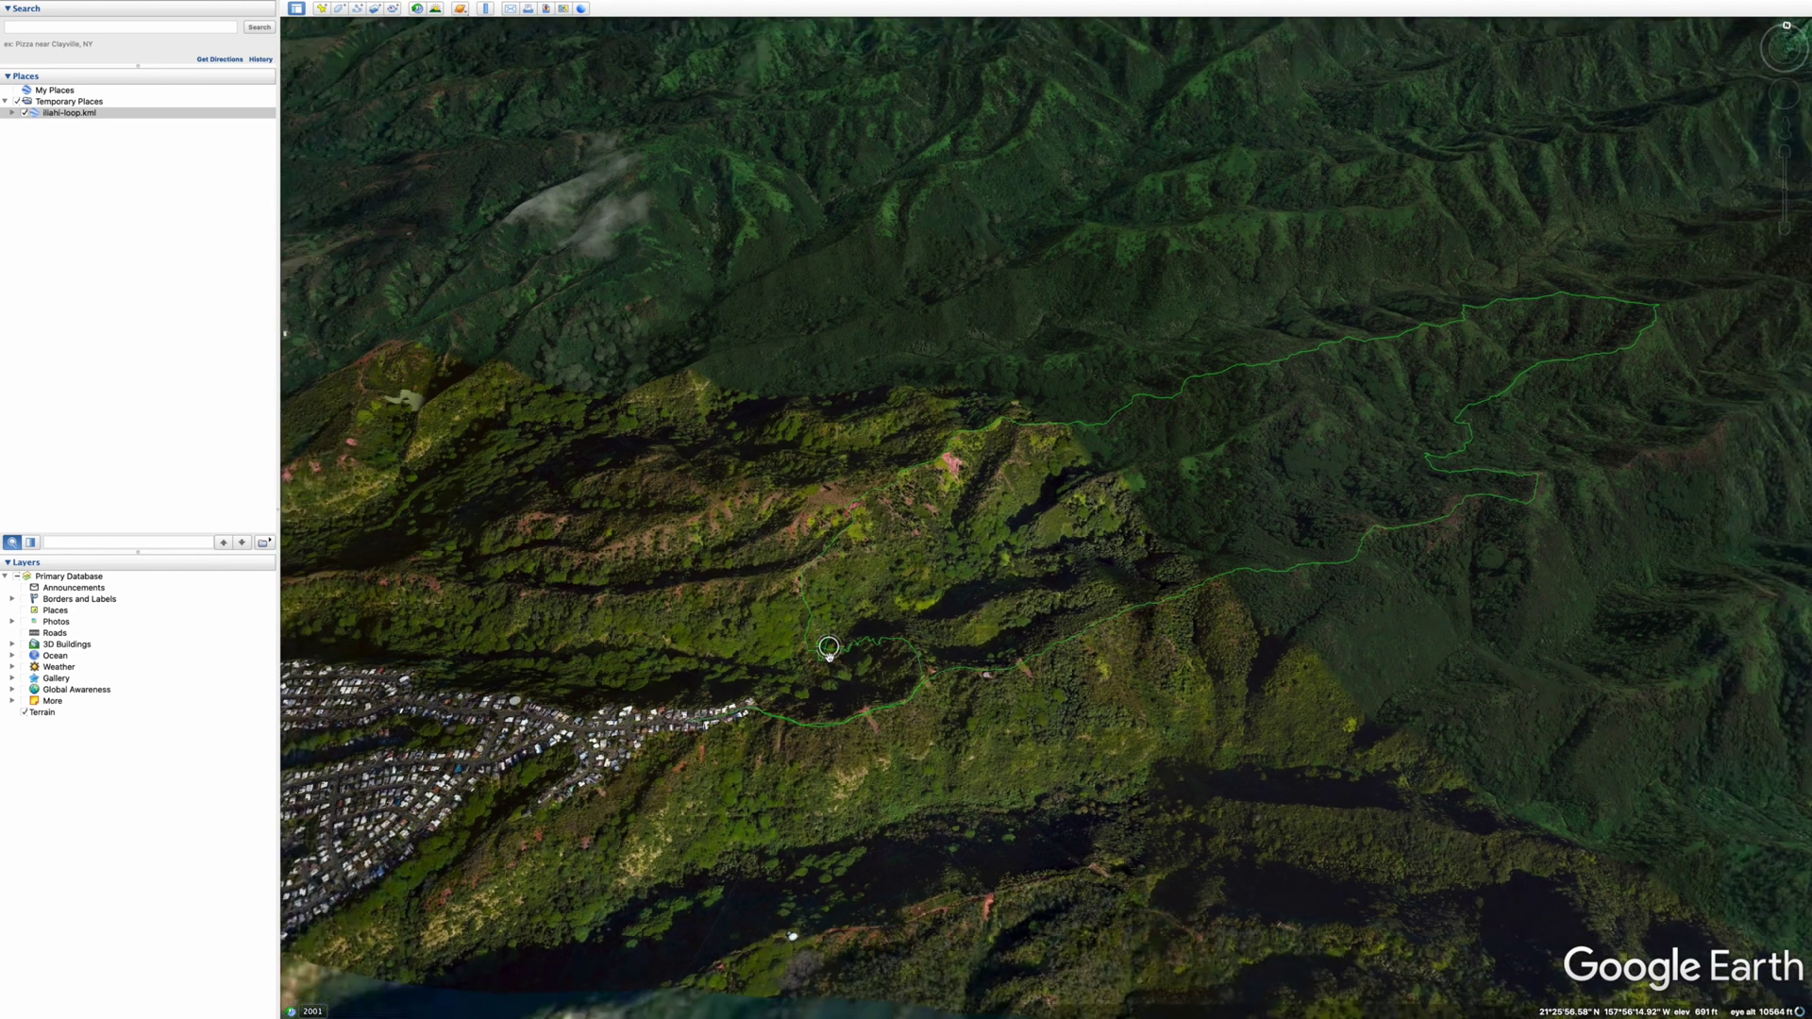
Add a new folder named "Oahu Trails" under My Places
click(69, 102)
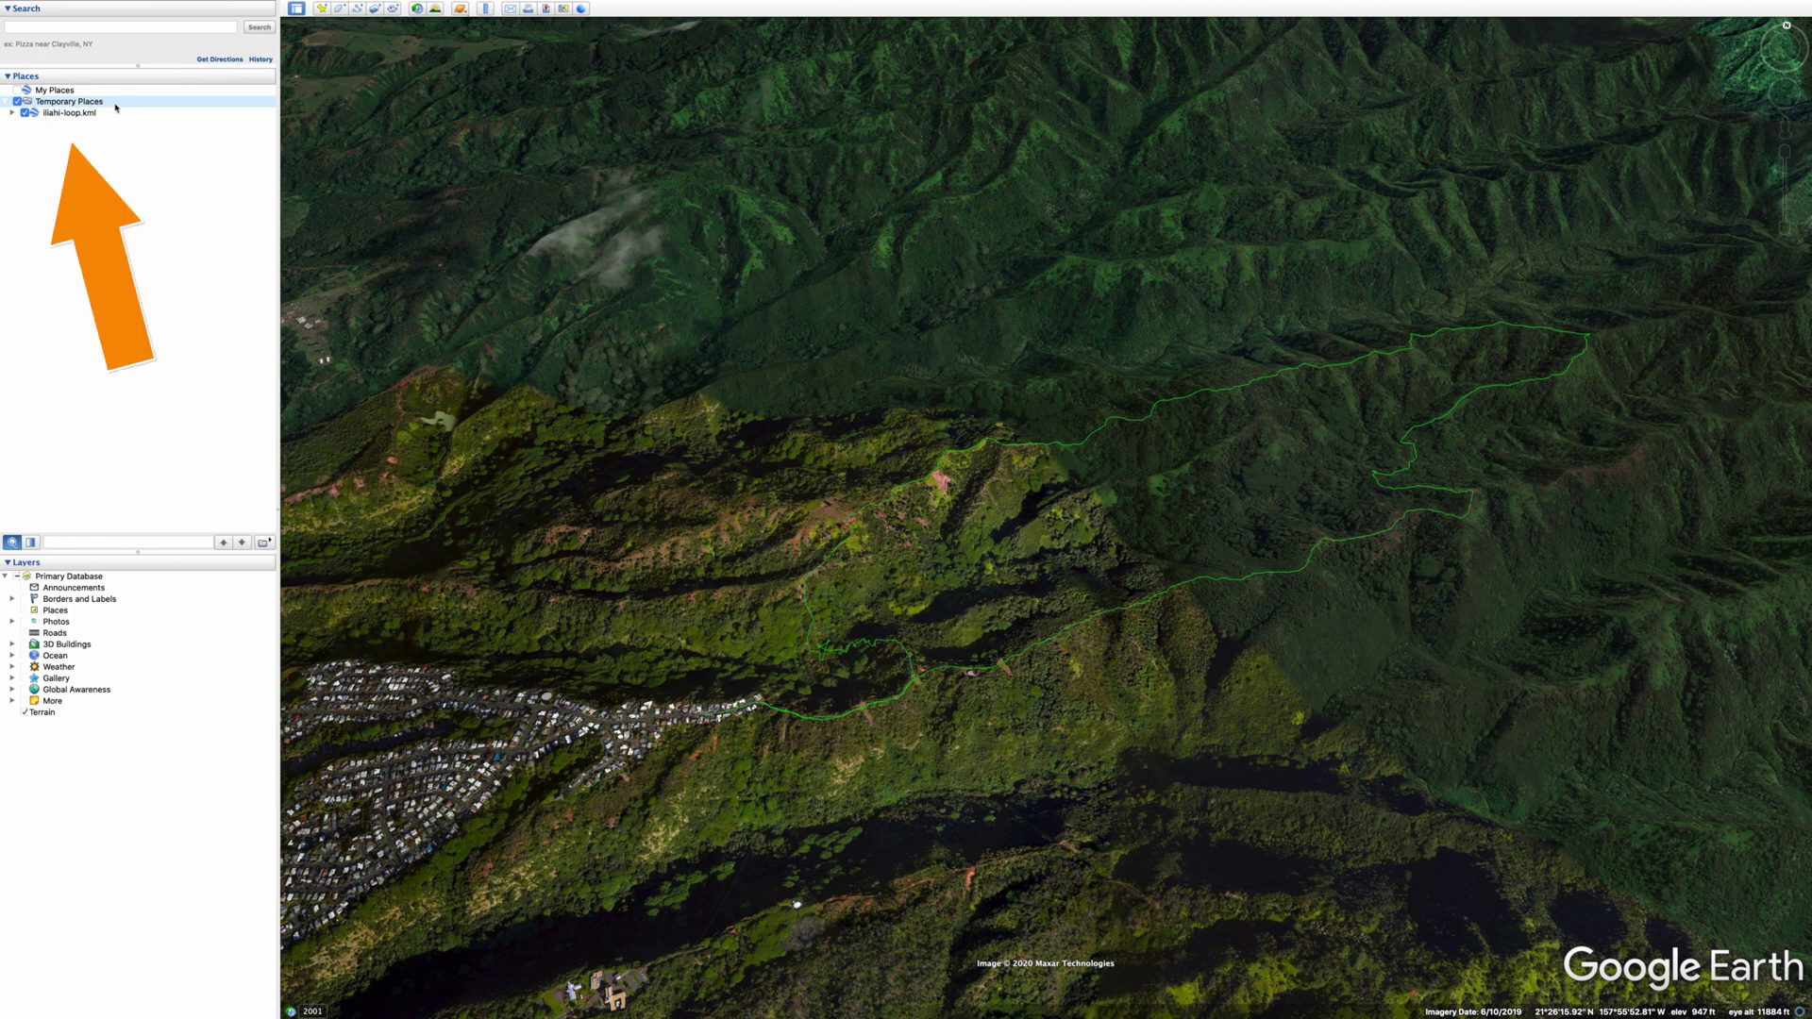
click(52, 91)
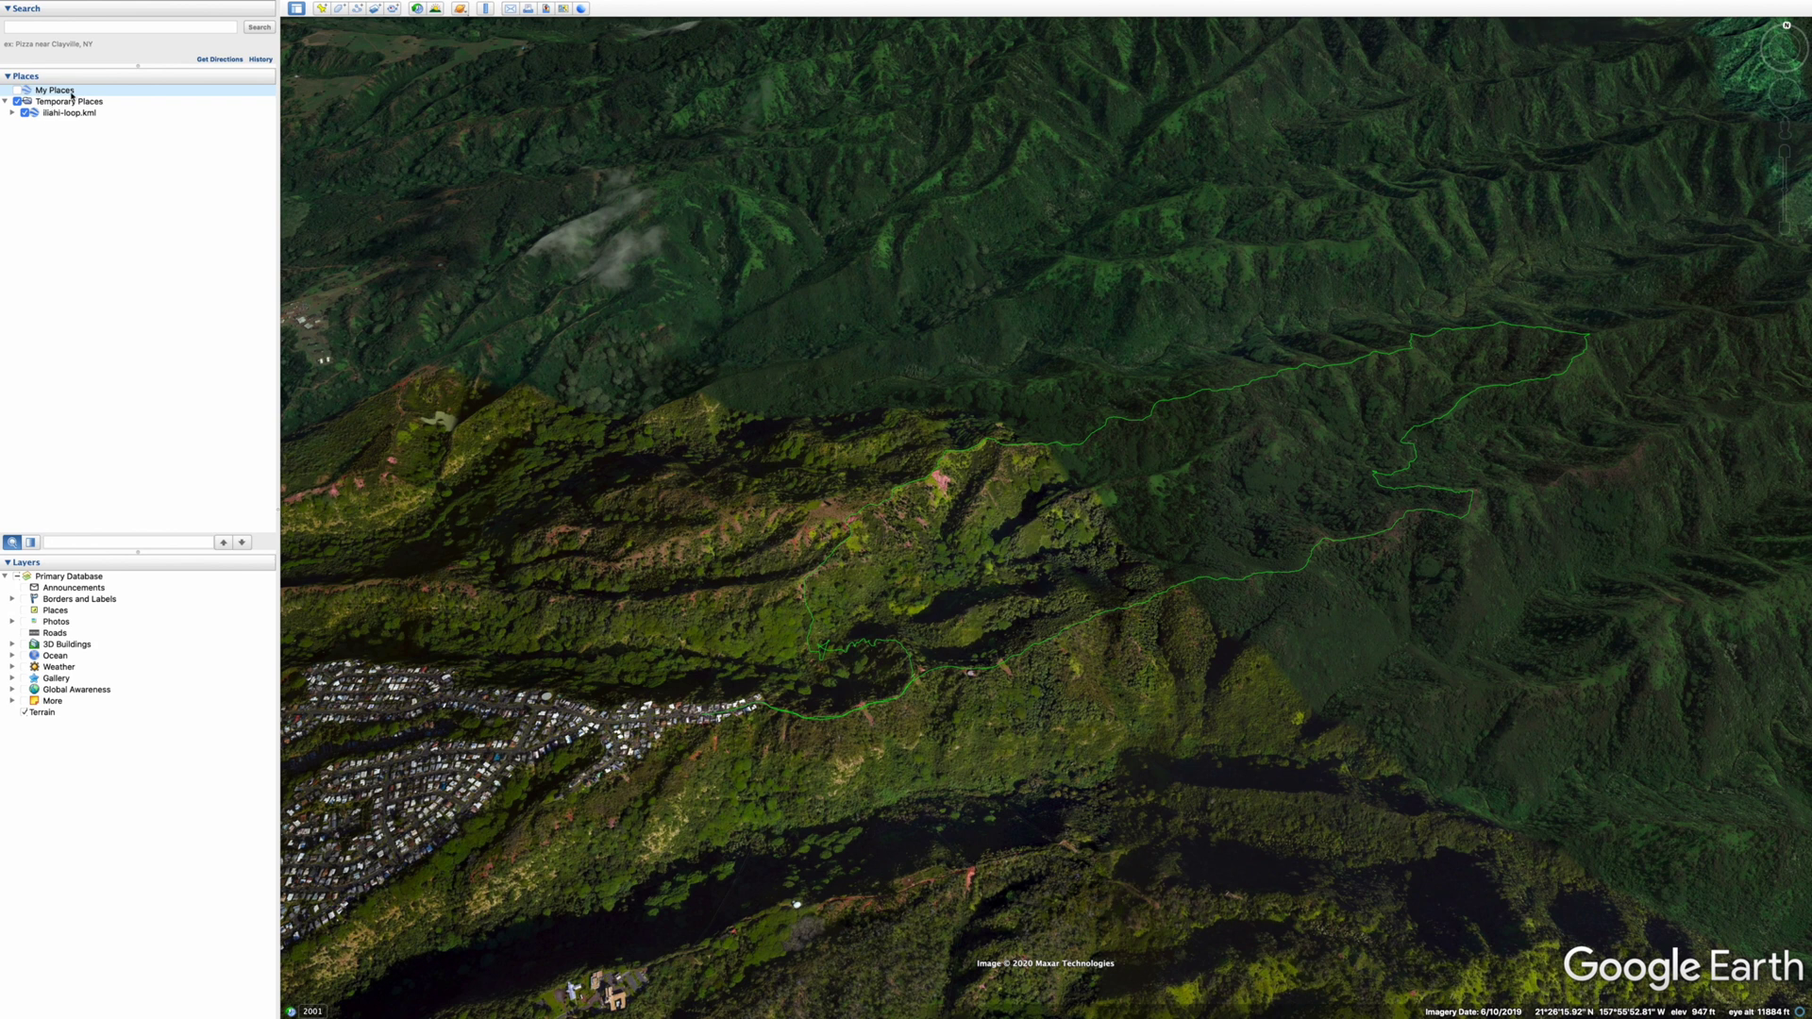
right_click(46, 94)
mouse_move(85, 98)
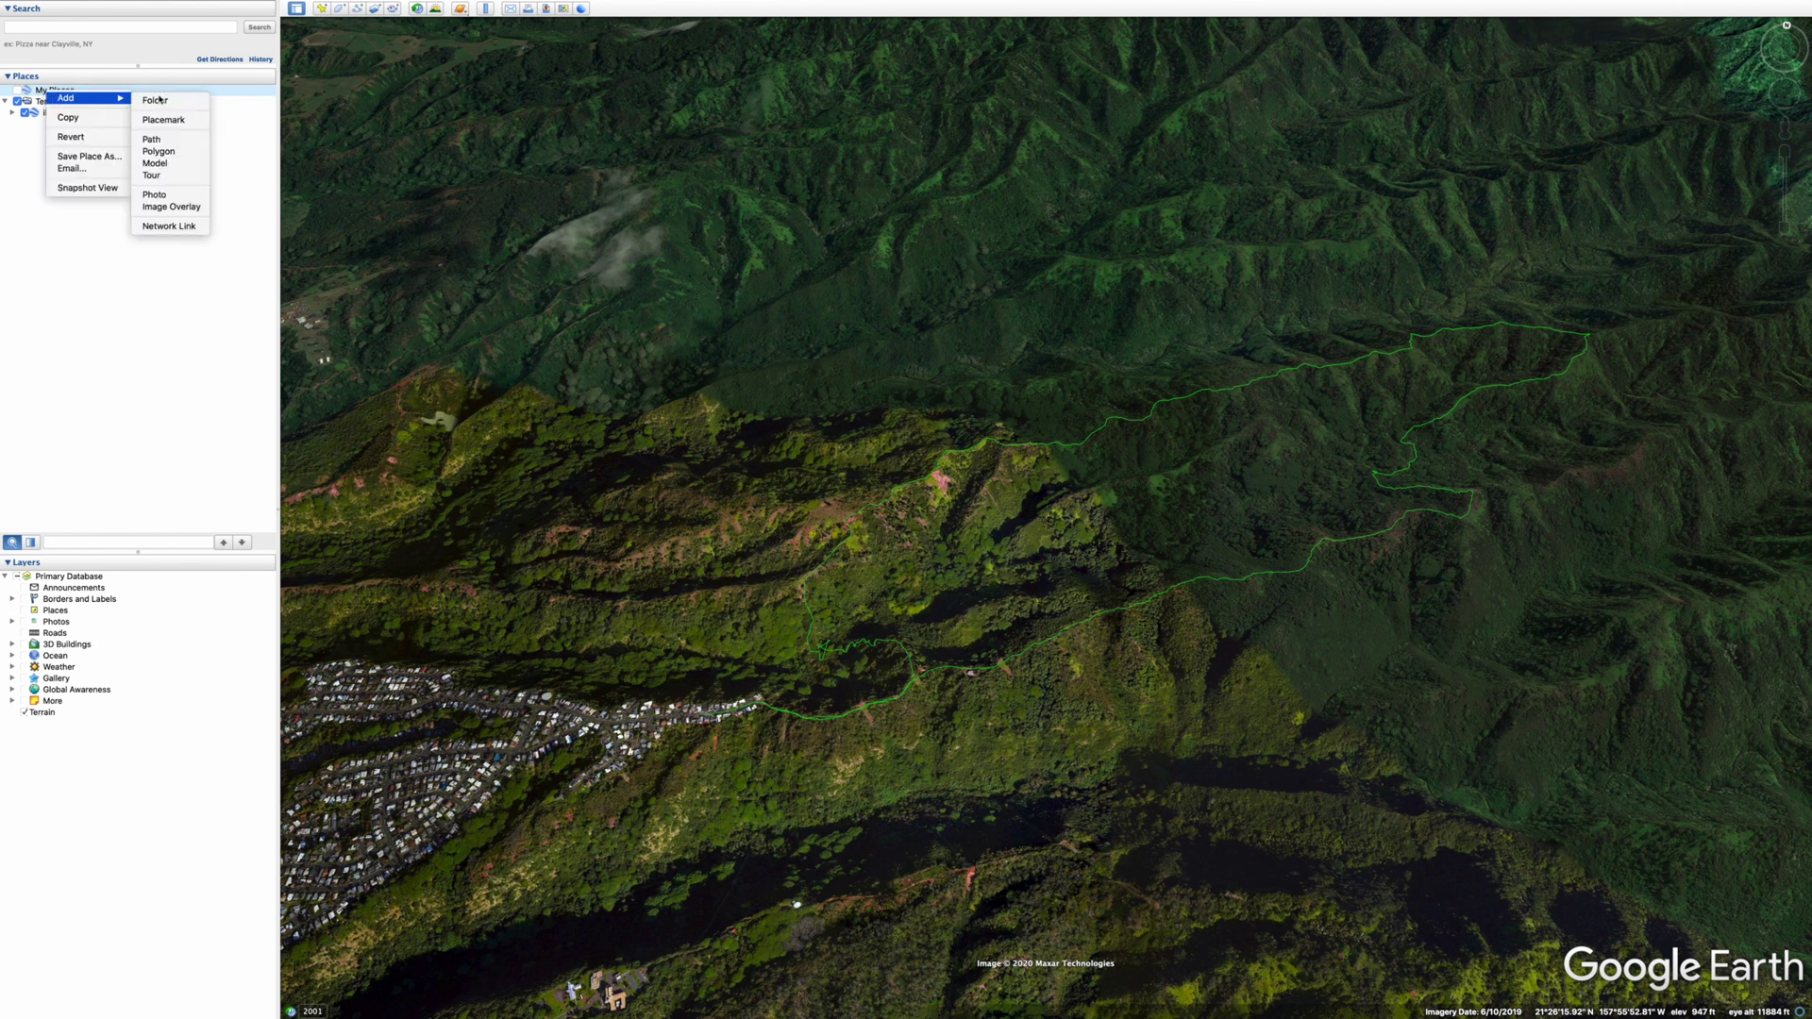
click(161, 101)
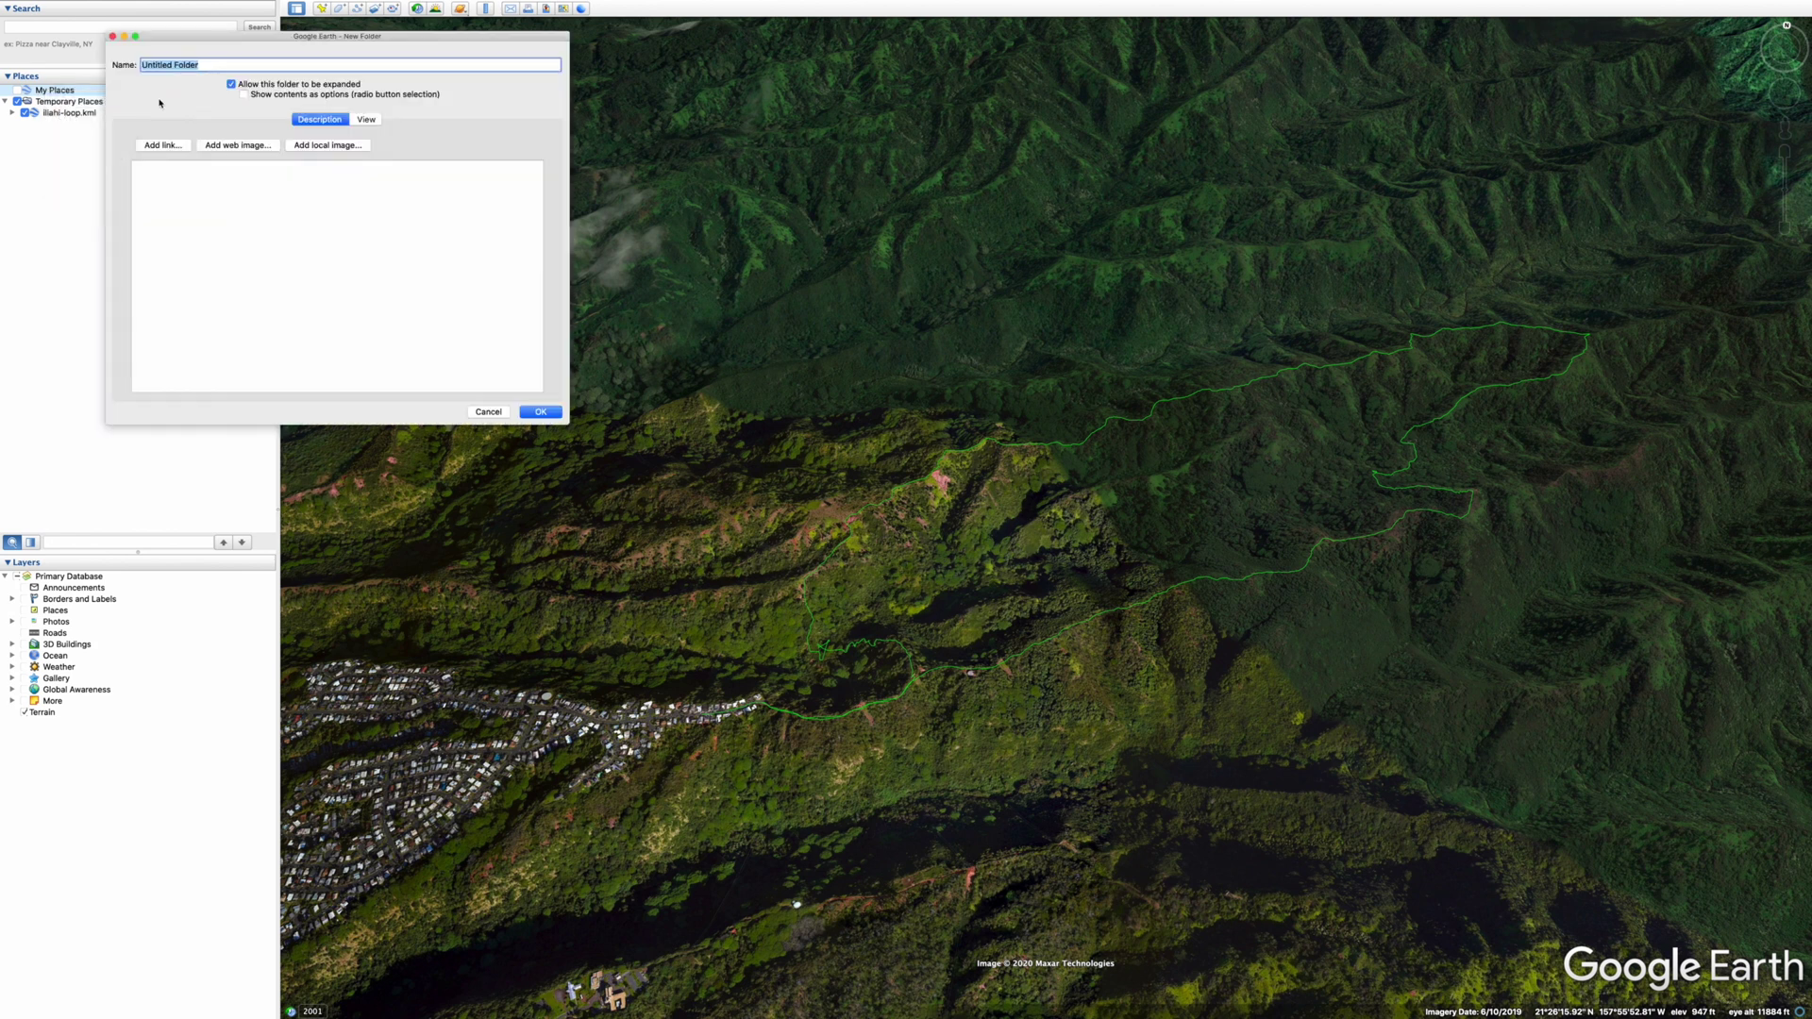
text(Oahu Trails)
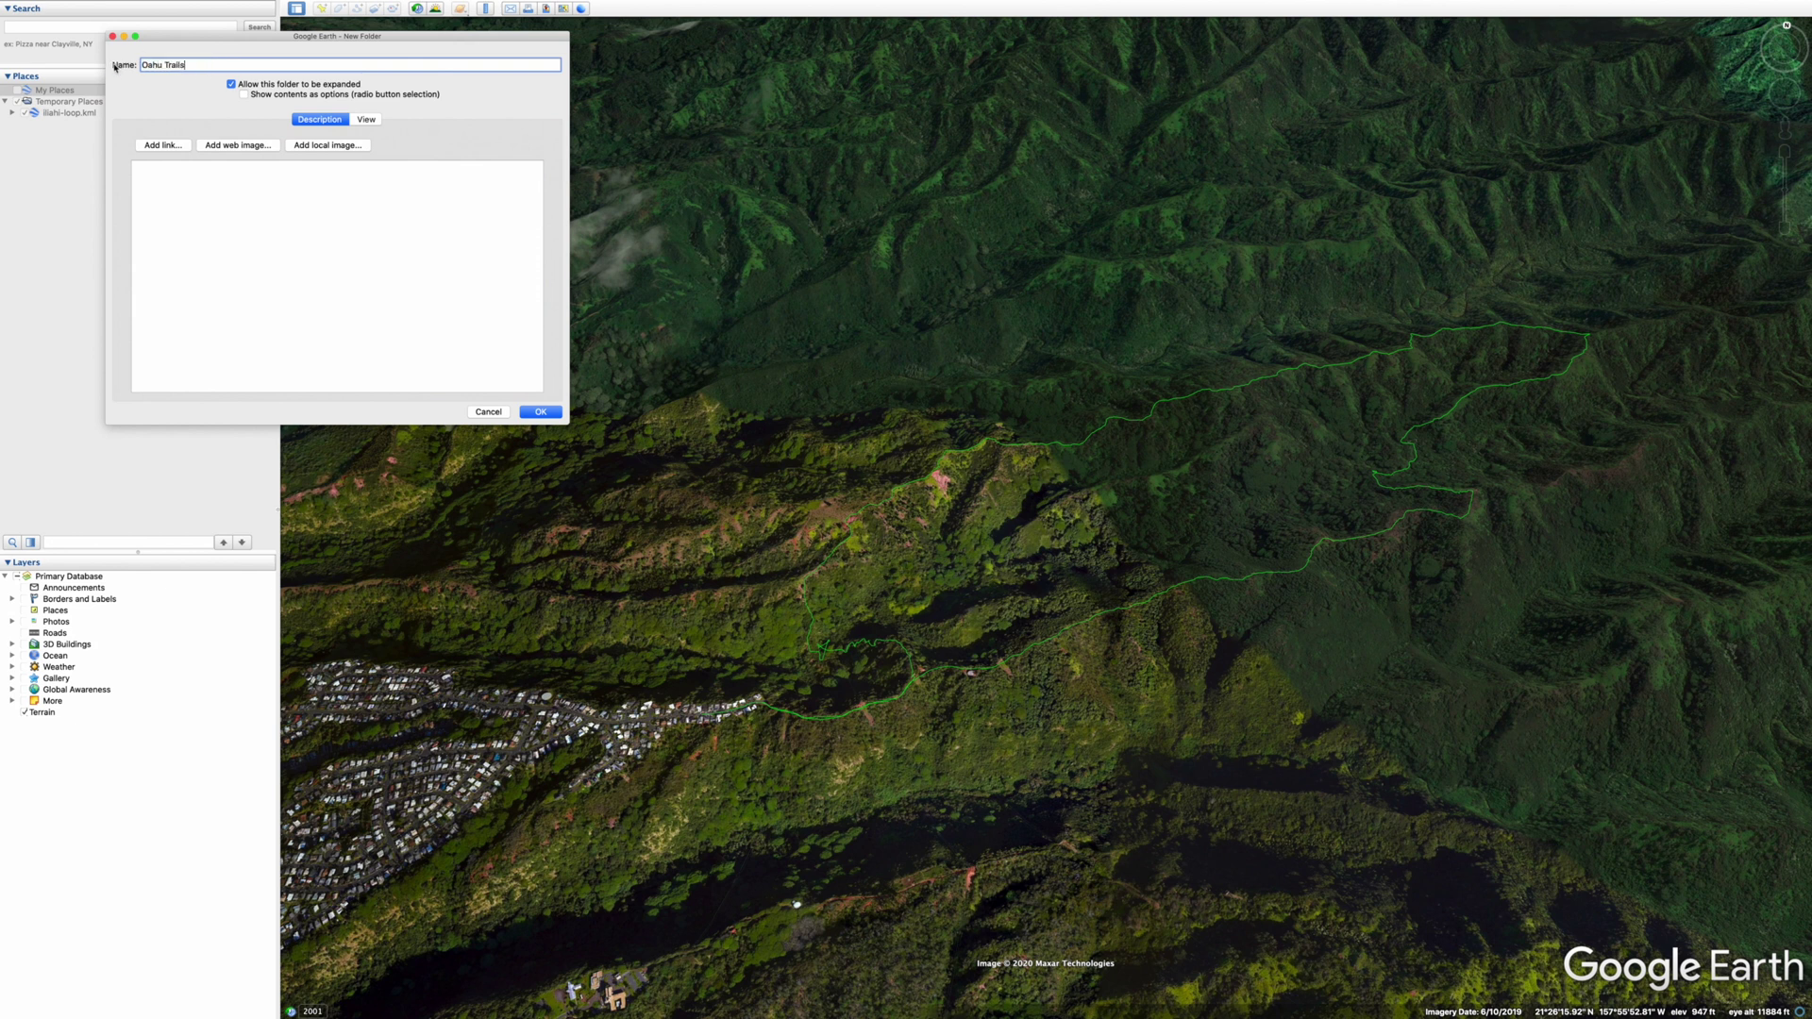
key(super+a)
click(540, 413)
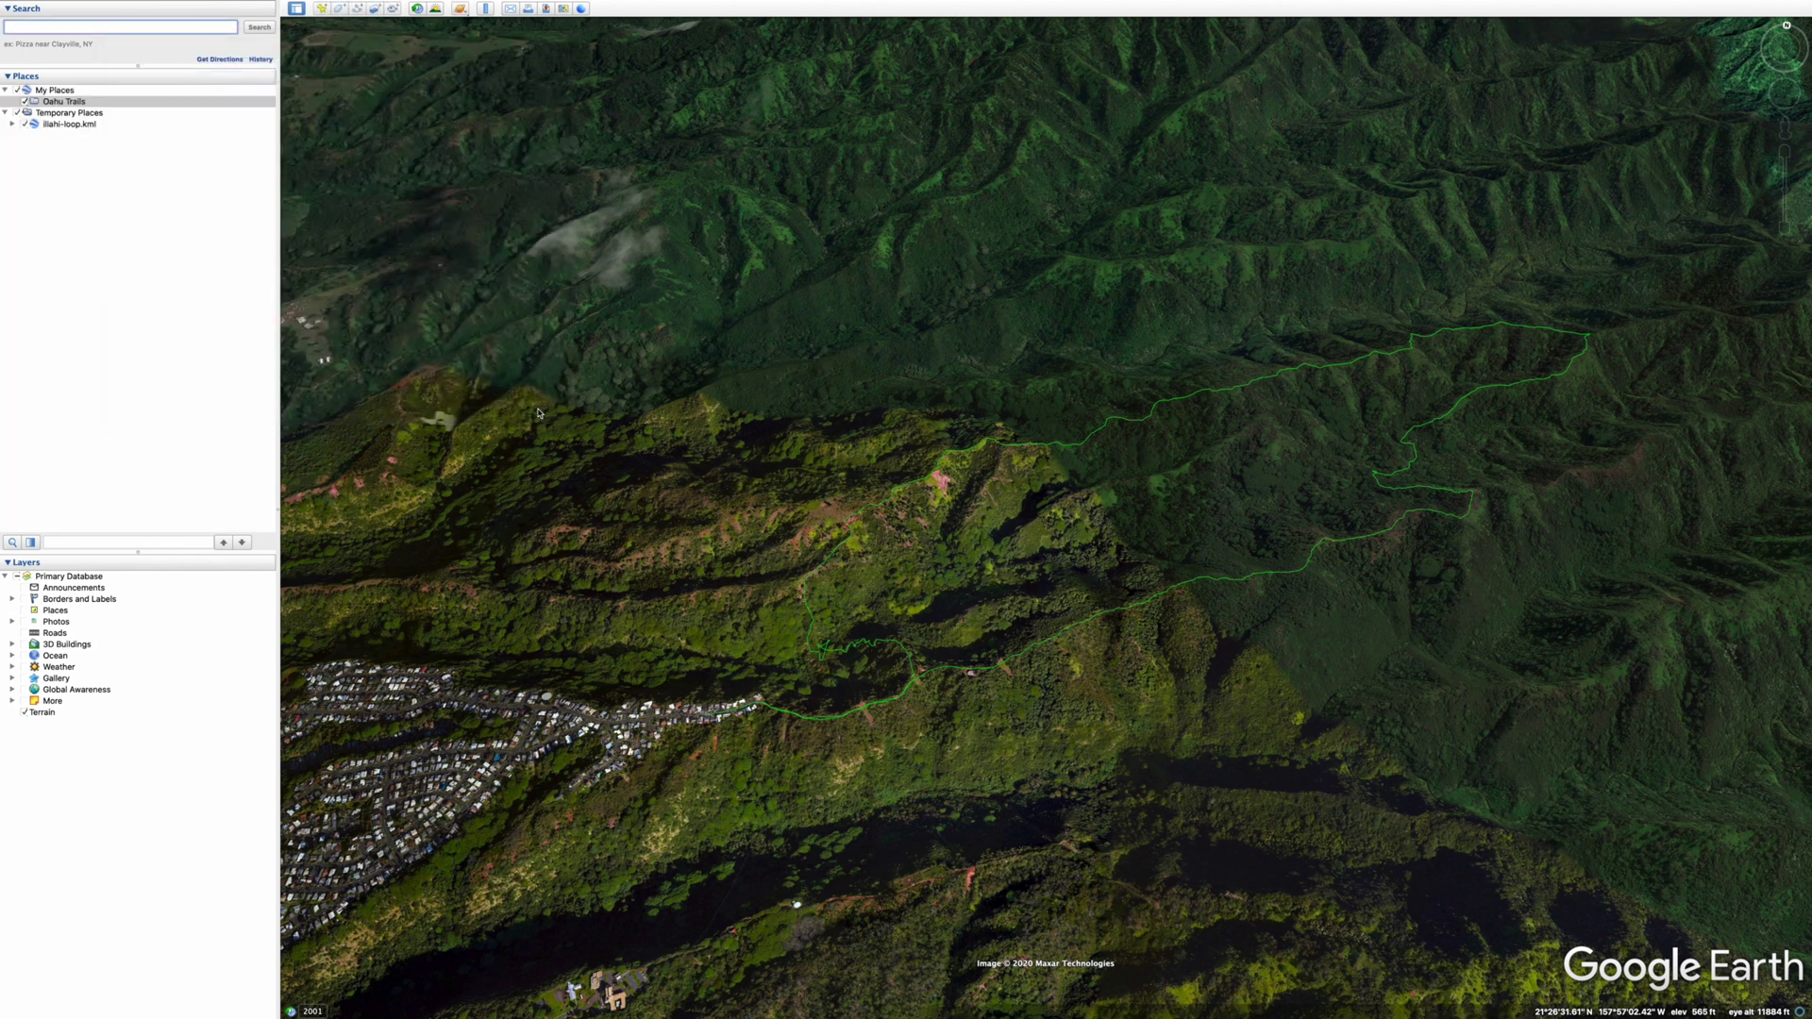
Move iliahi-loop.kml from Temporary Places into the Oahu Trails folder and select that folder
click(55, 127)
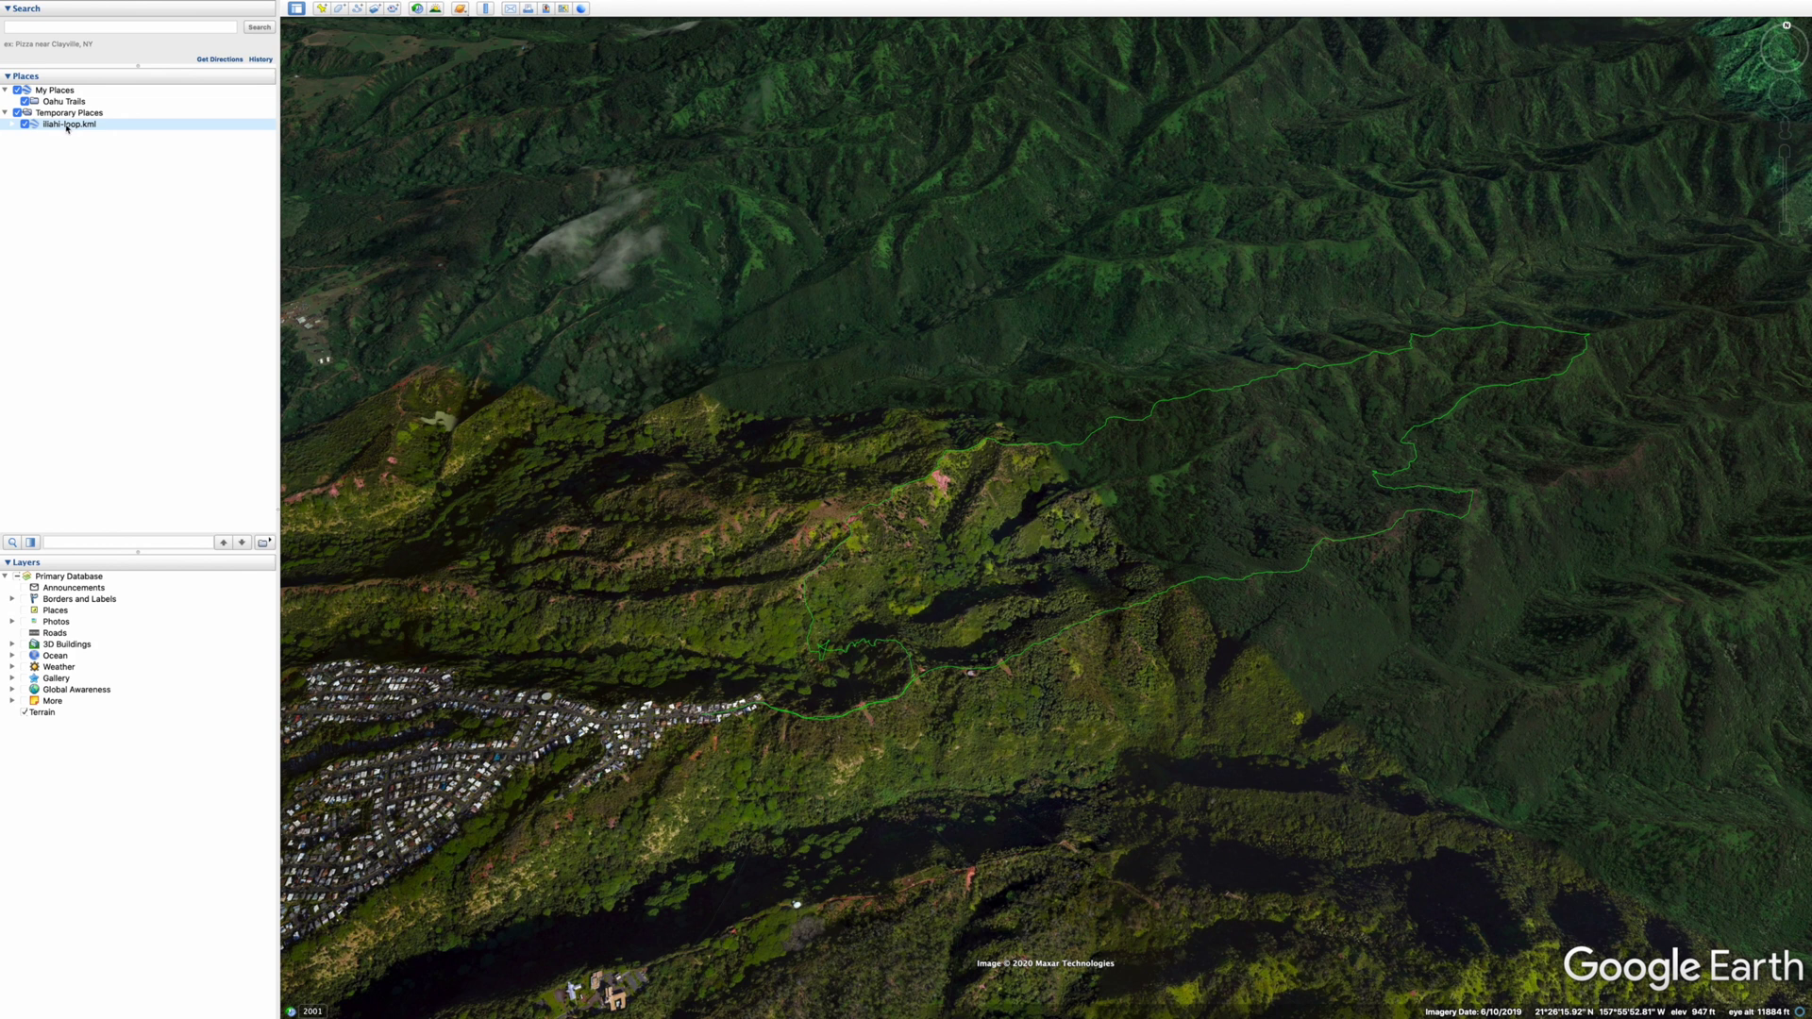
drag(60, 126, 57, 105)
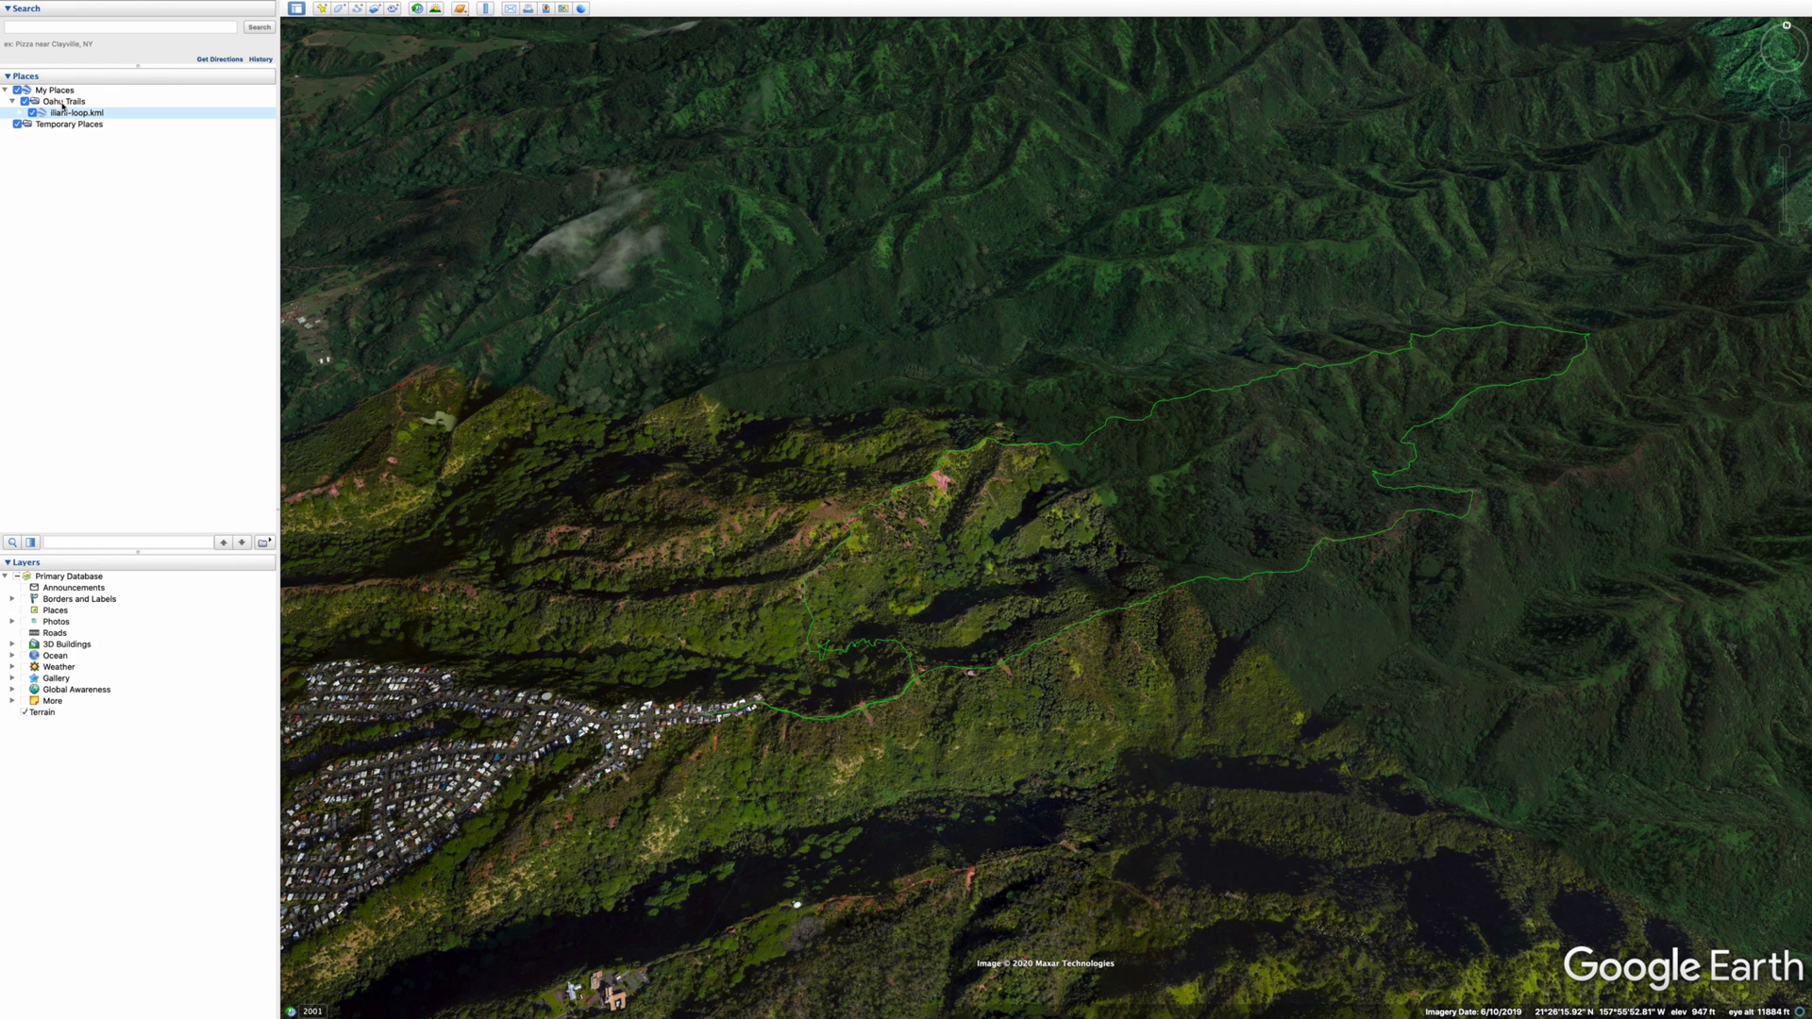
click(62, 102)
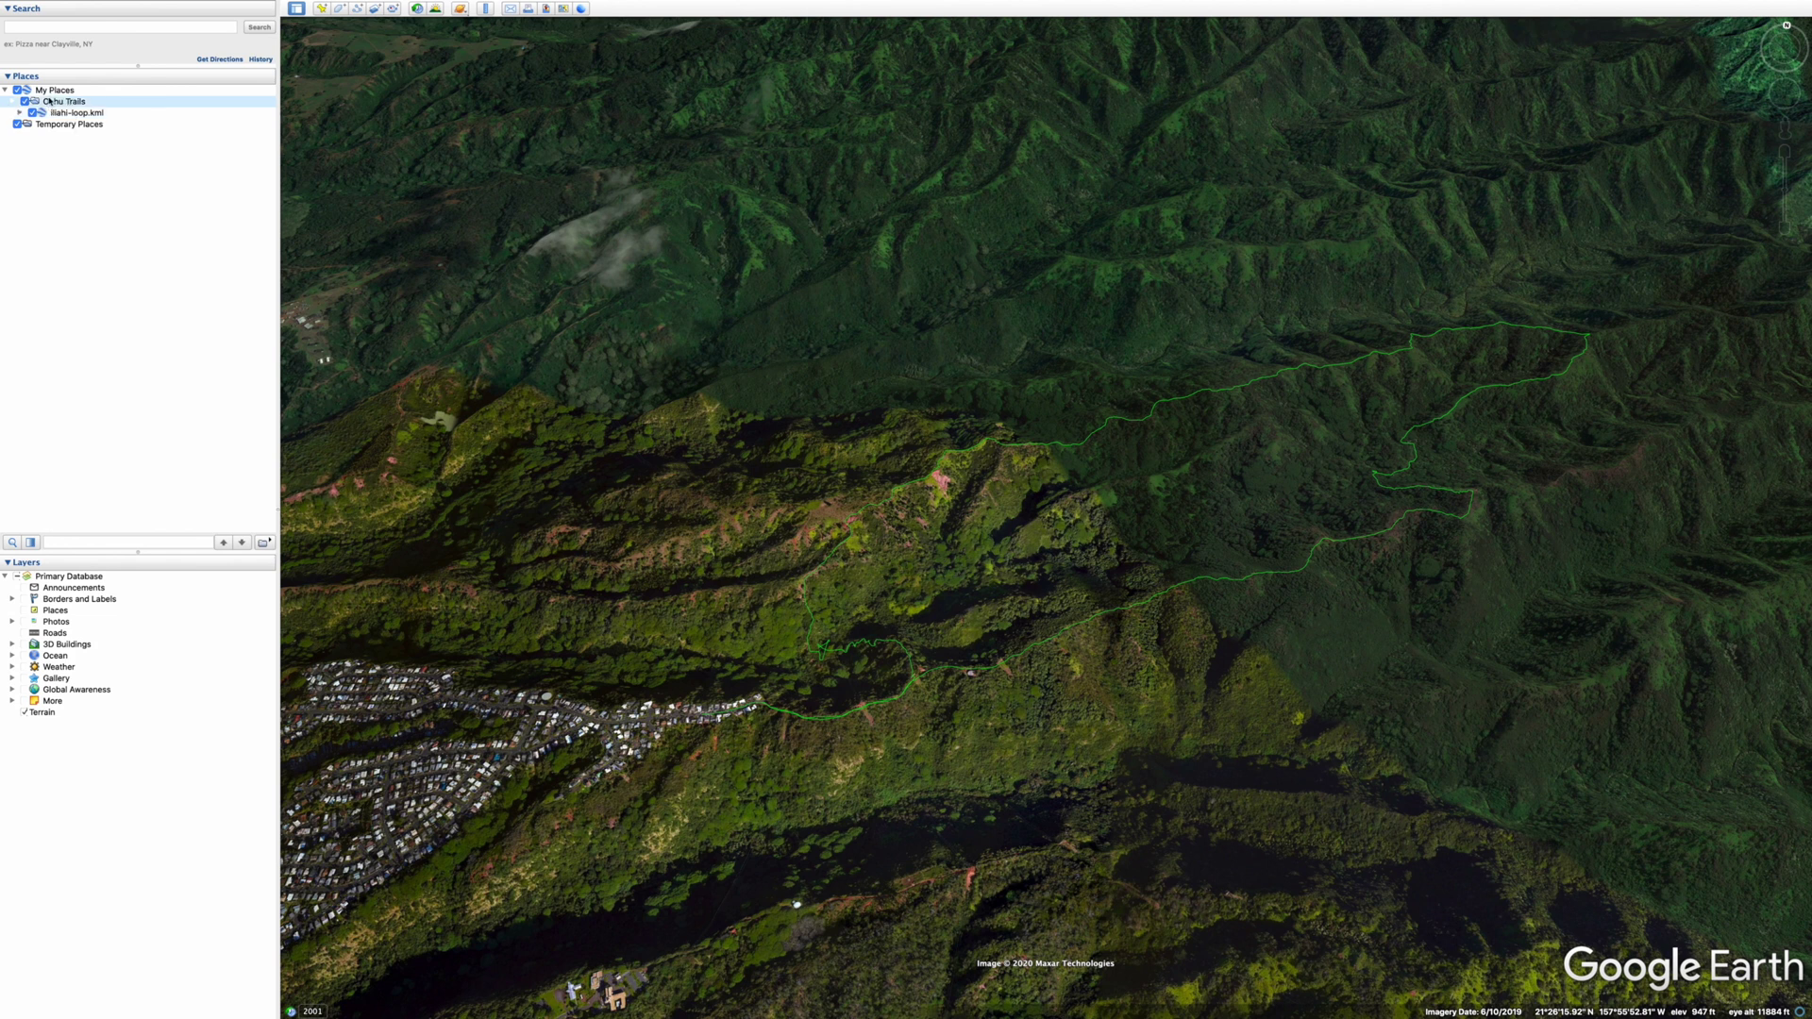
Switch to Garmin Connect and open the Kuliouou to Mt Olympus activity from the activities list
double_click(68, 115)
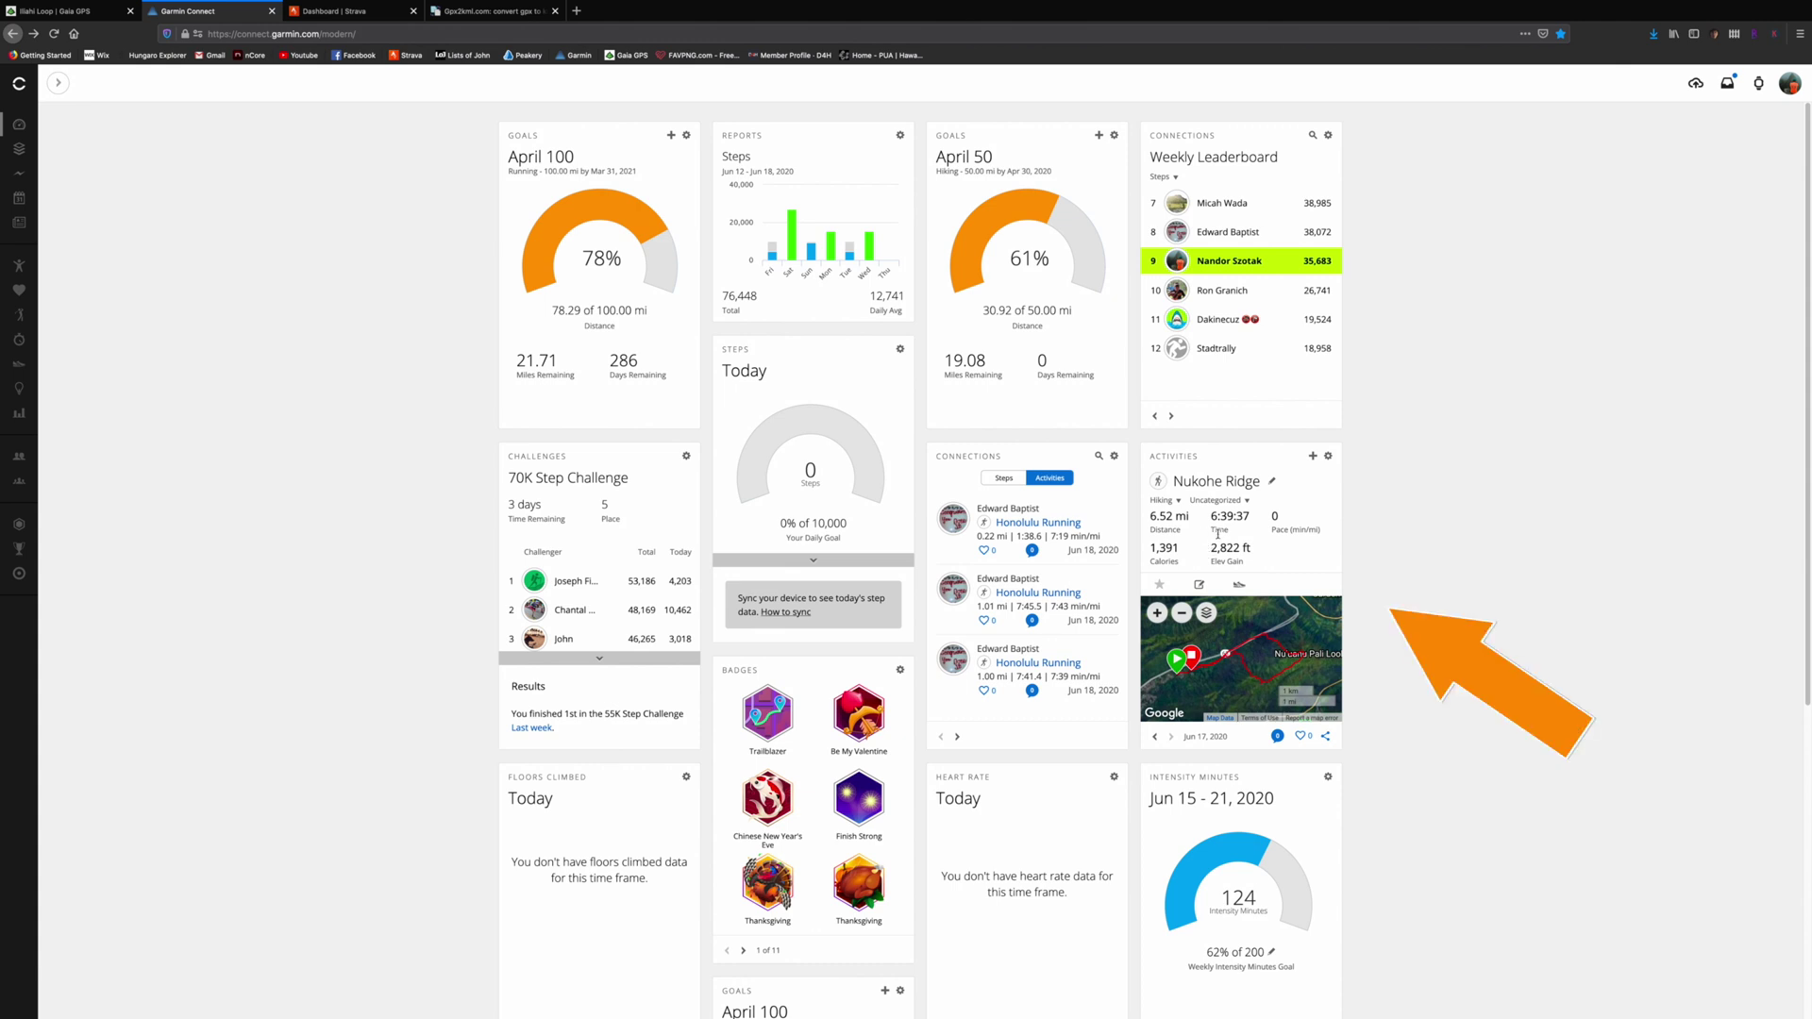
mouse_move(21, 85)
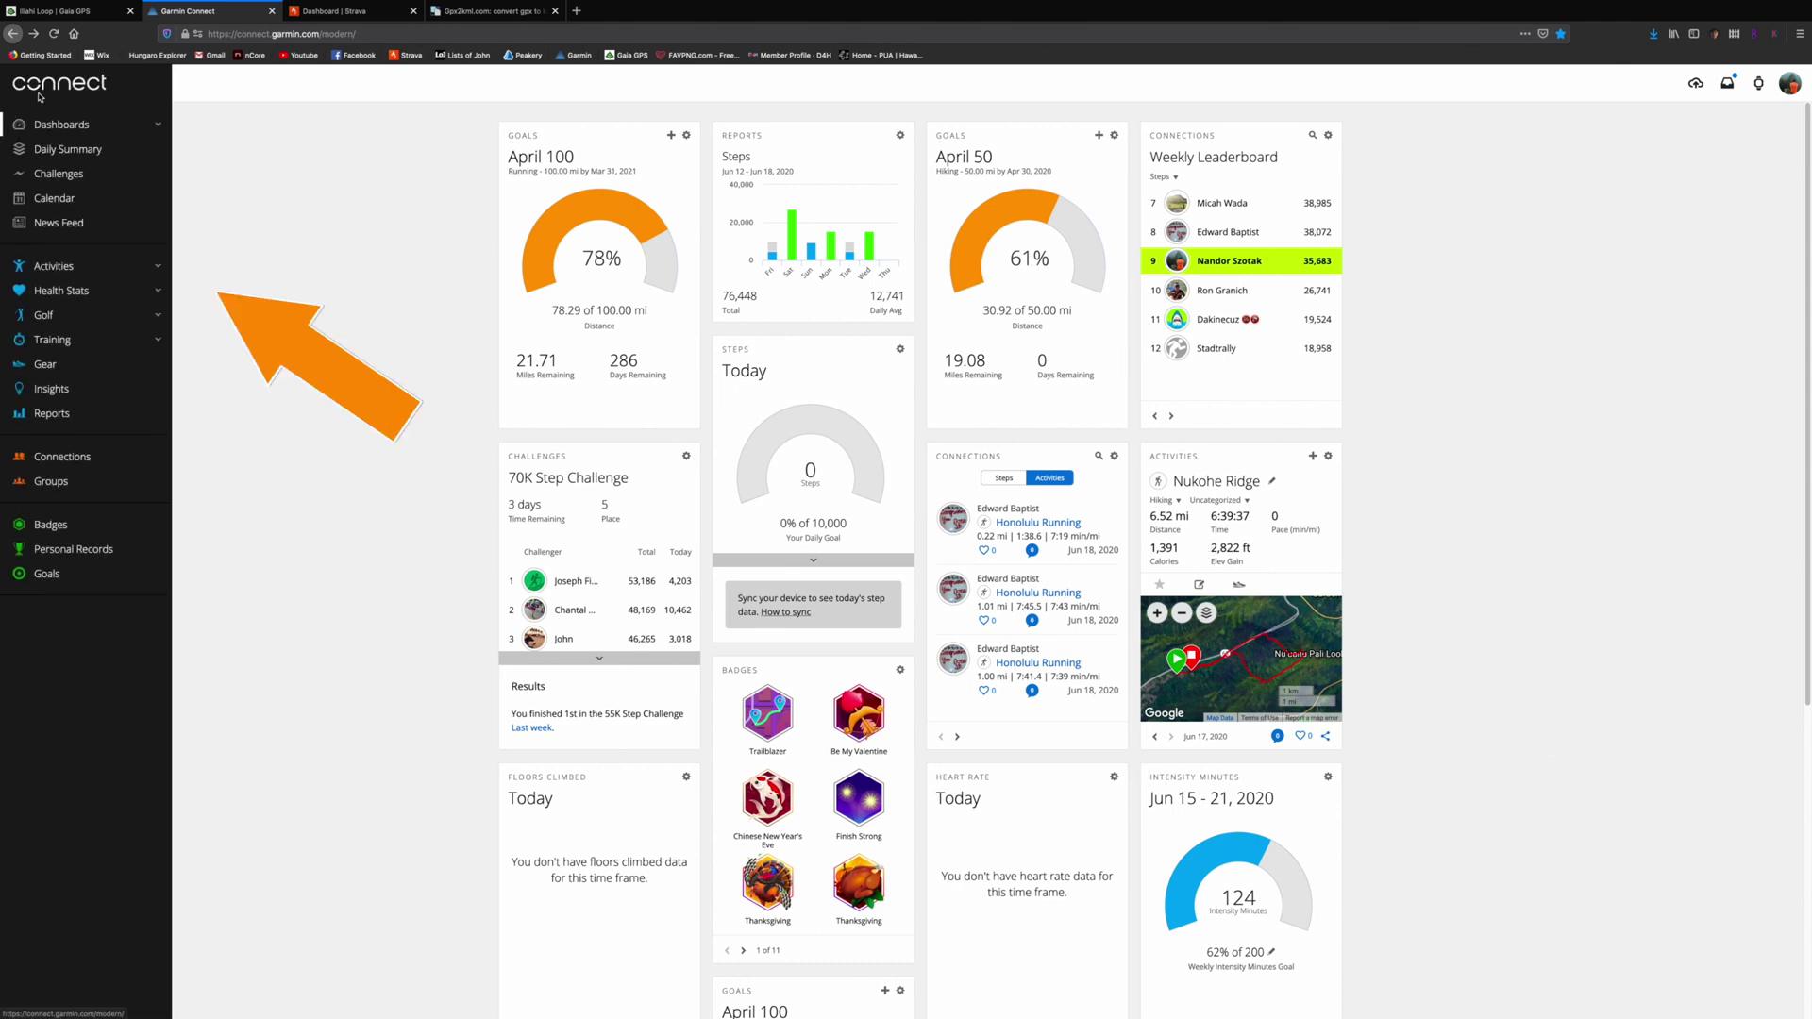
click(123, 271)
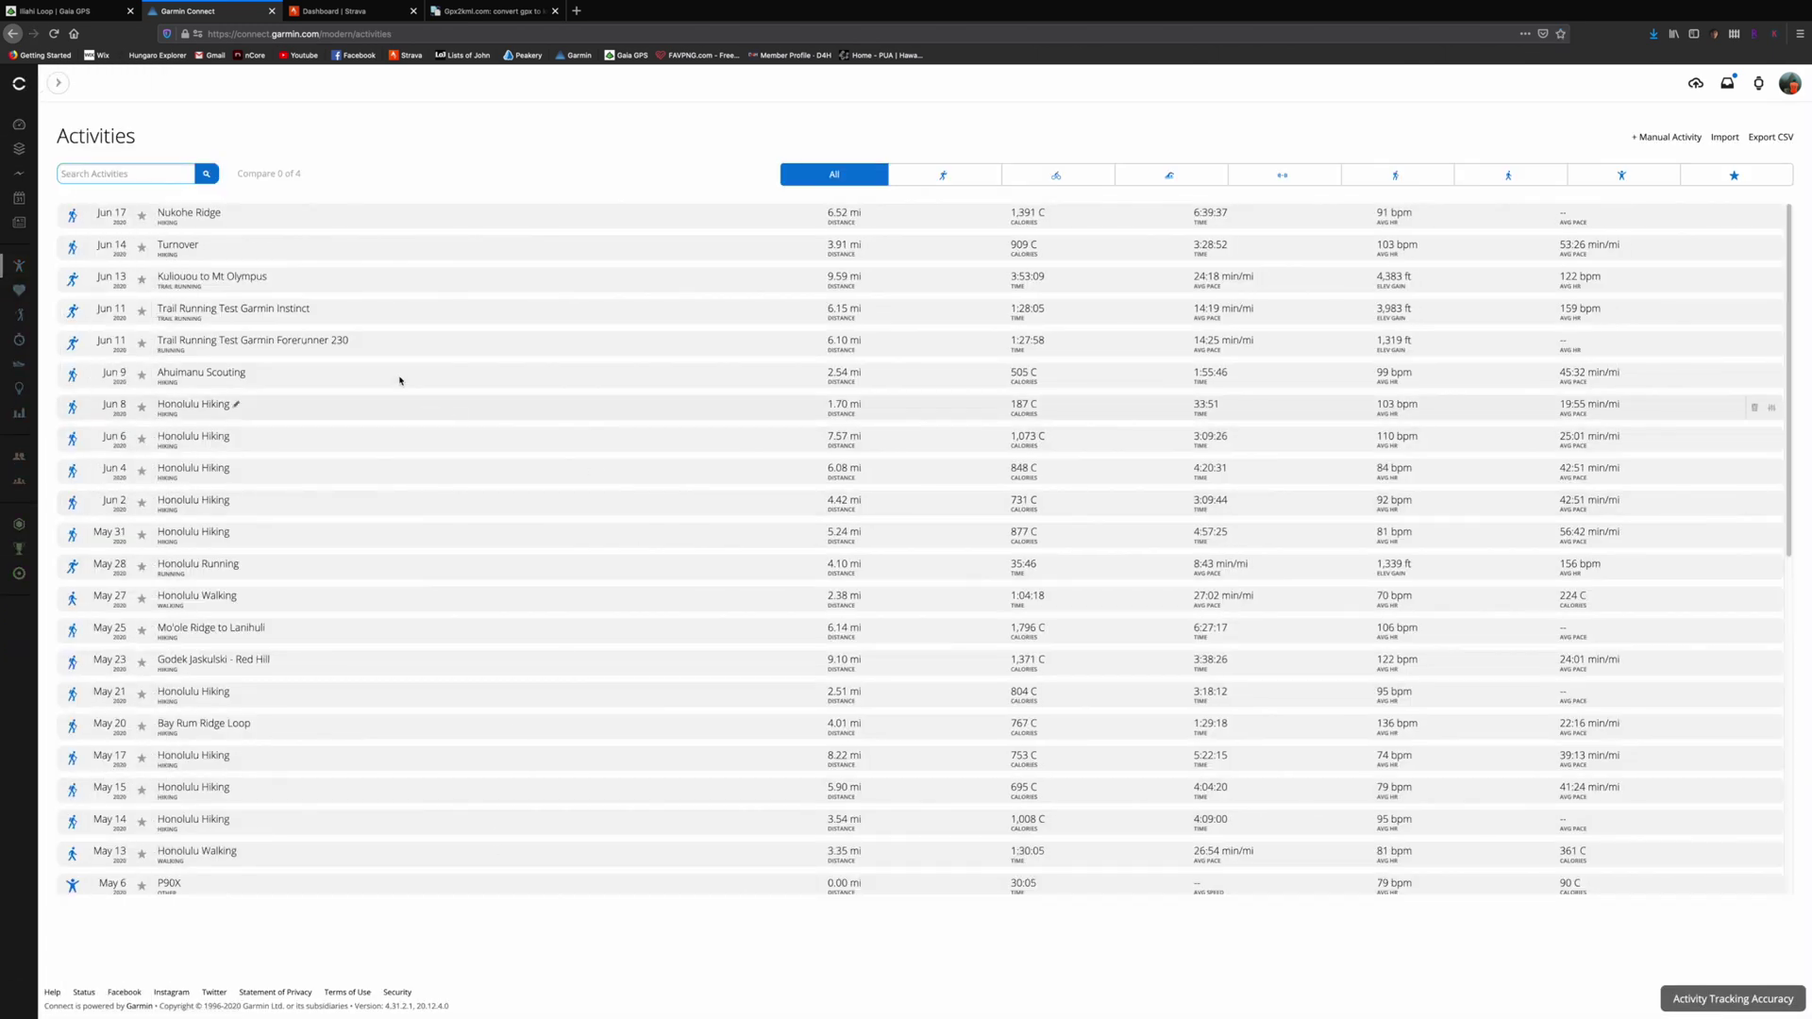
click(205, 279)
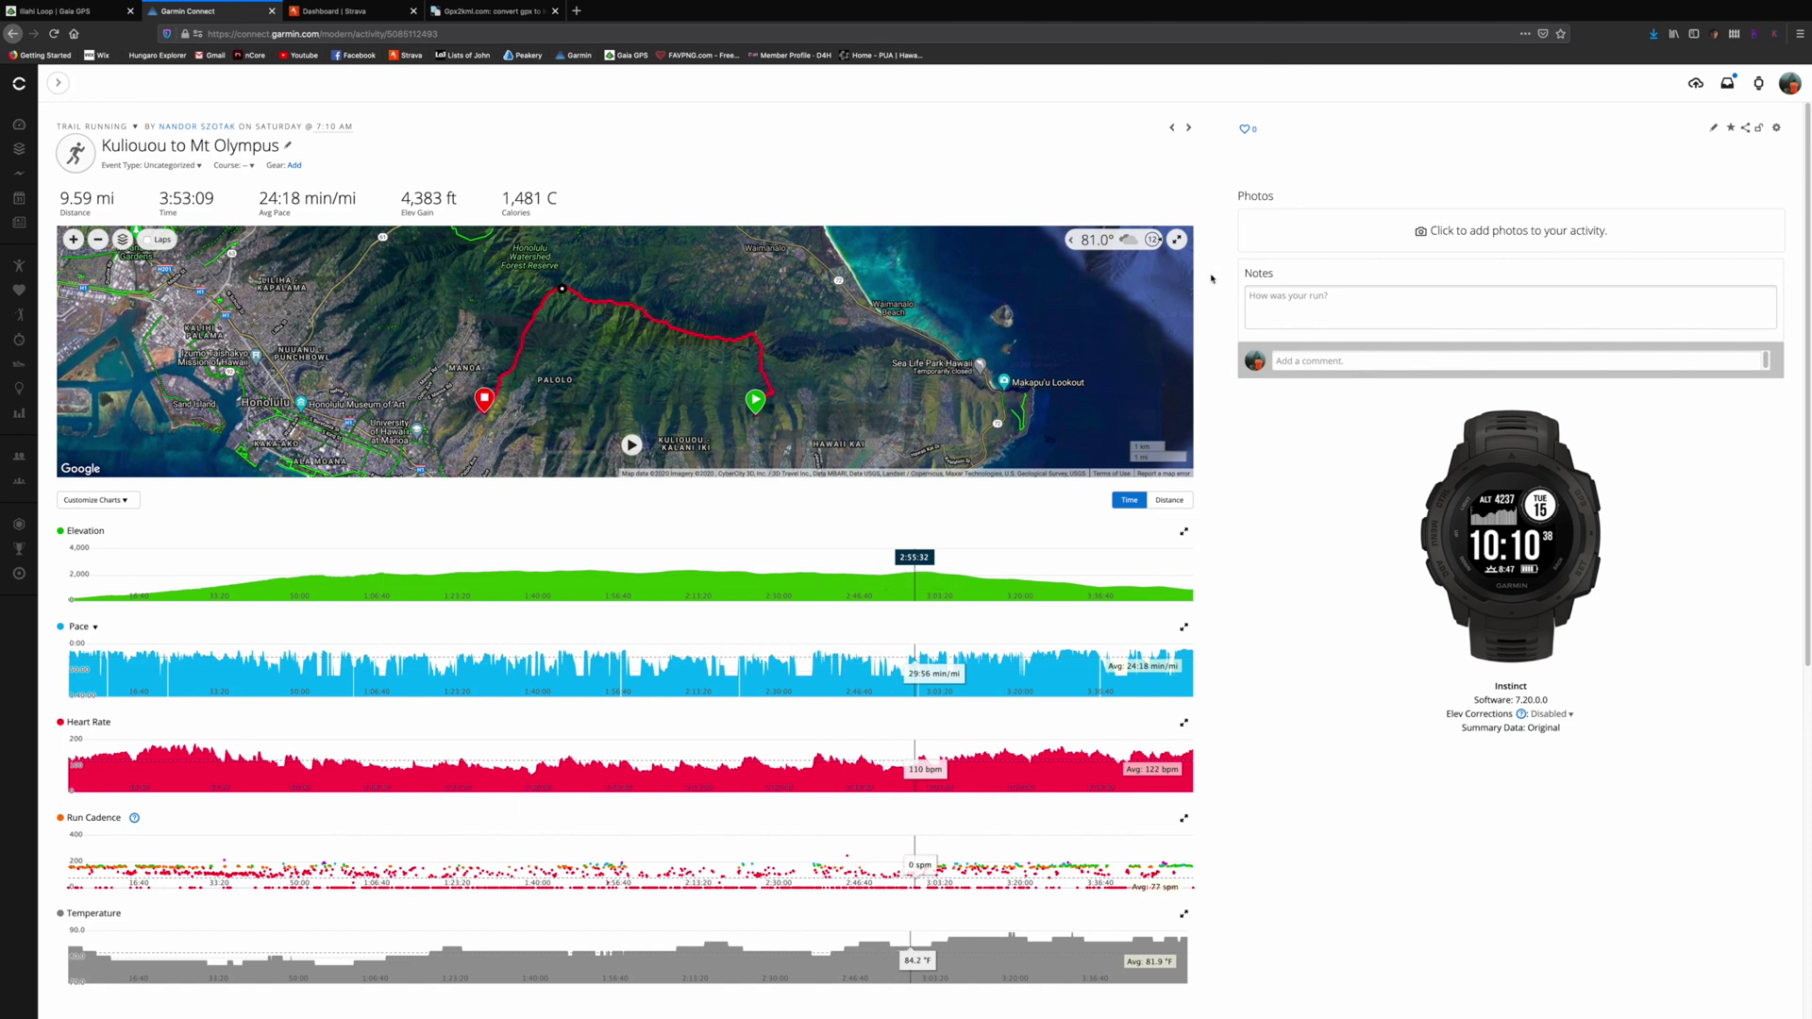
Export the Kuliouou to Mt Olympus activity as KML and open the file with Google Earth Pro
click(1777, 130)
click(1741, 273)
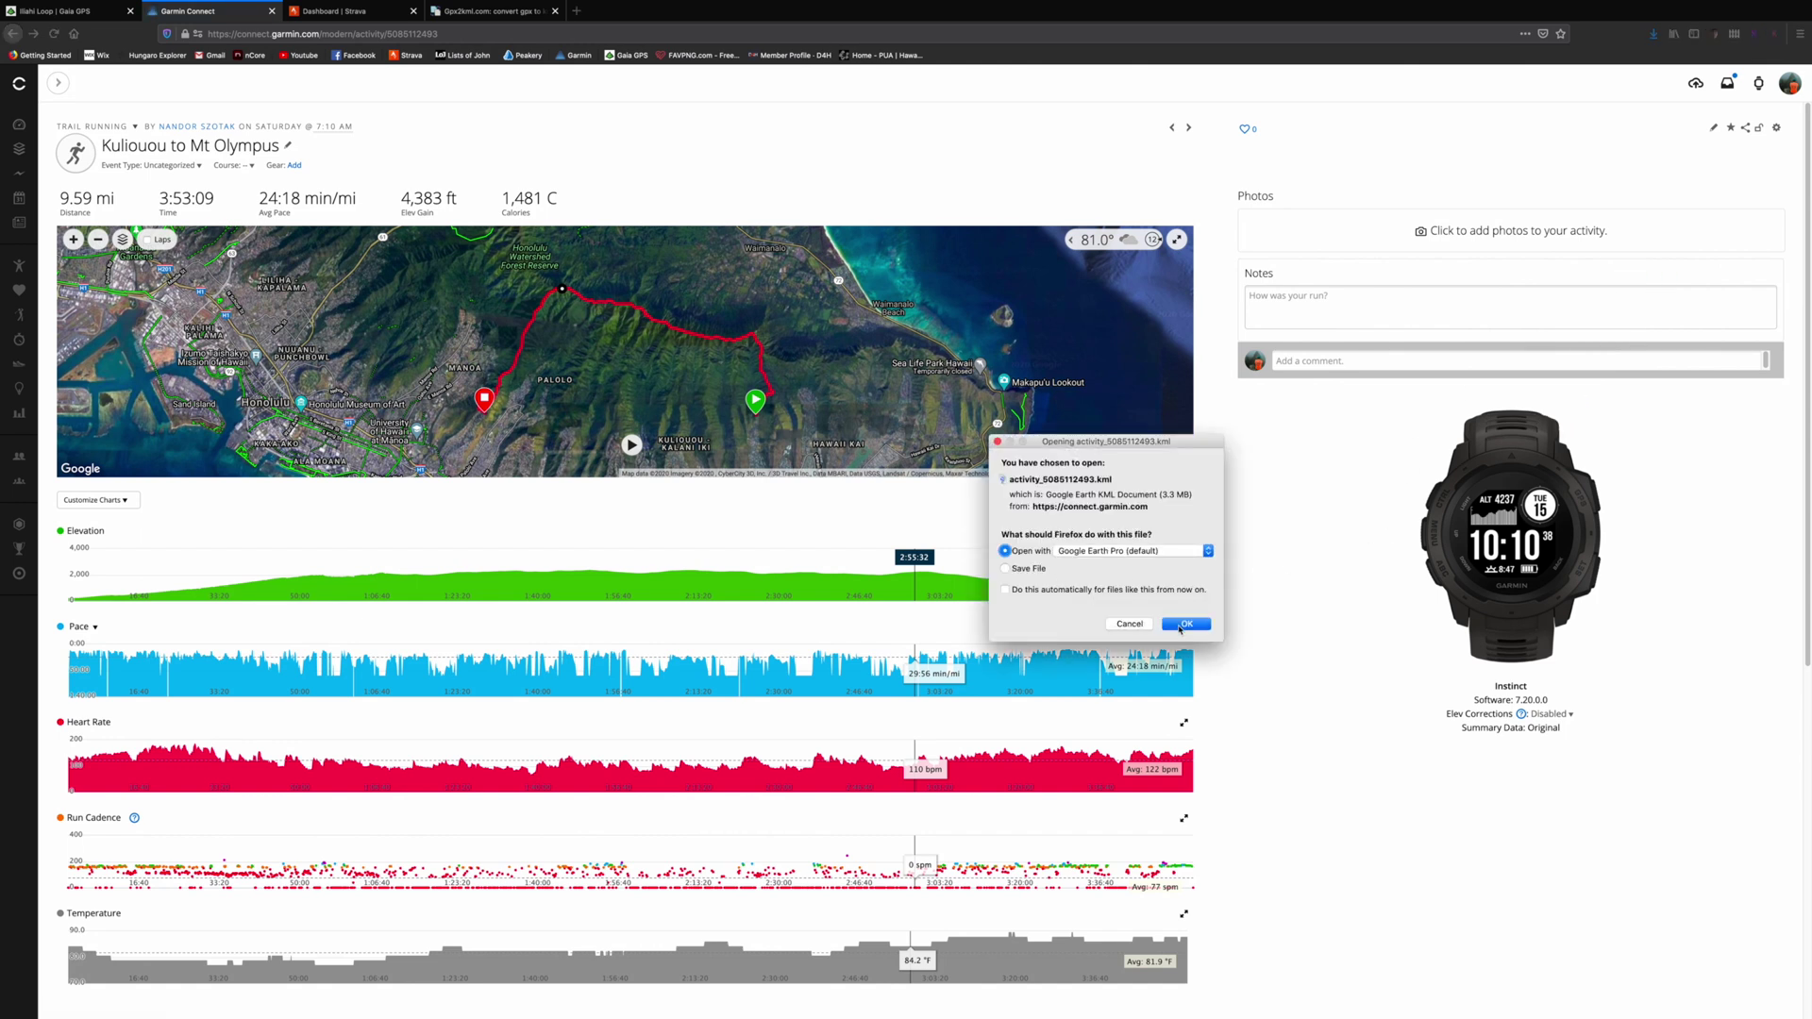
click(1185, 625)
mouse_move(1154, 993)
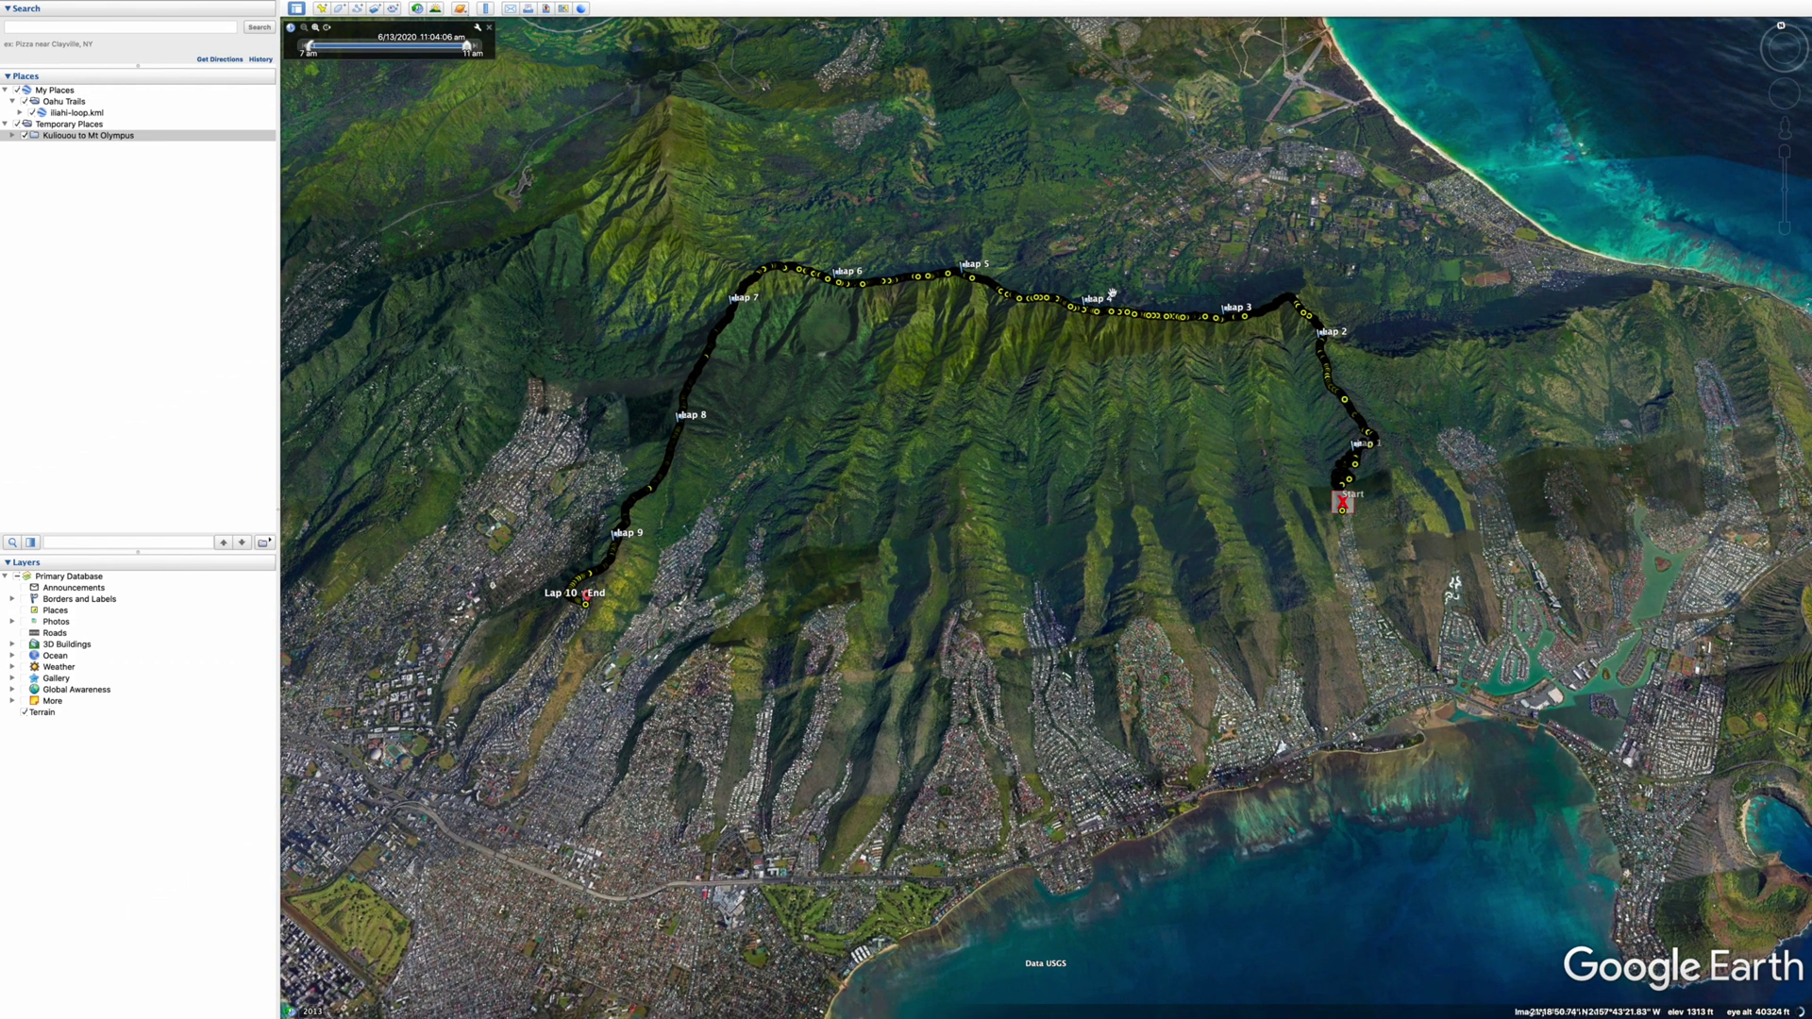
scroll(1112, 293, up, 3)
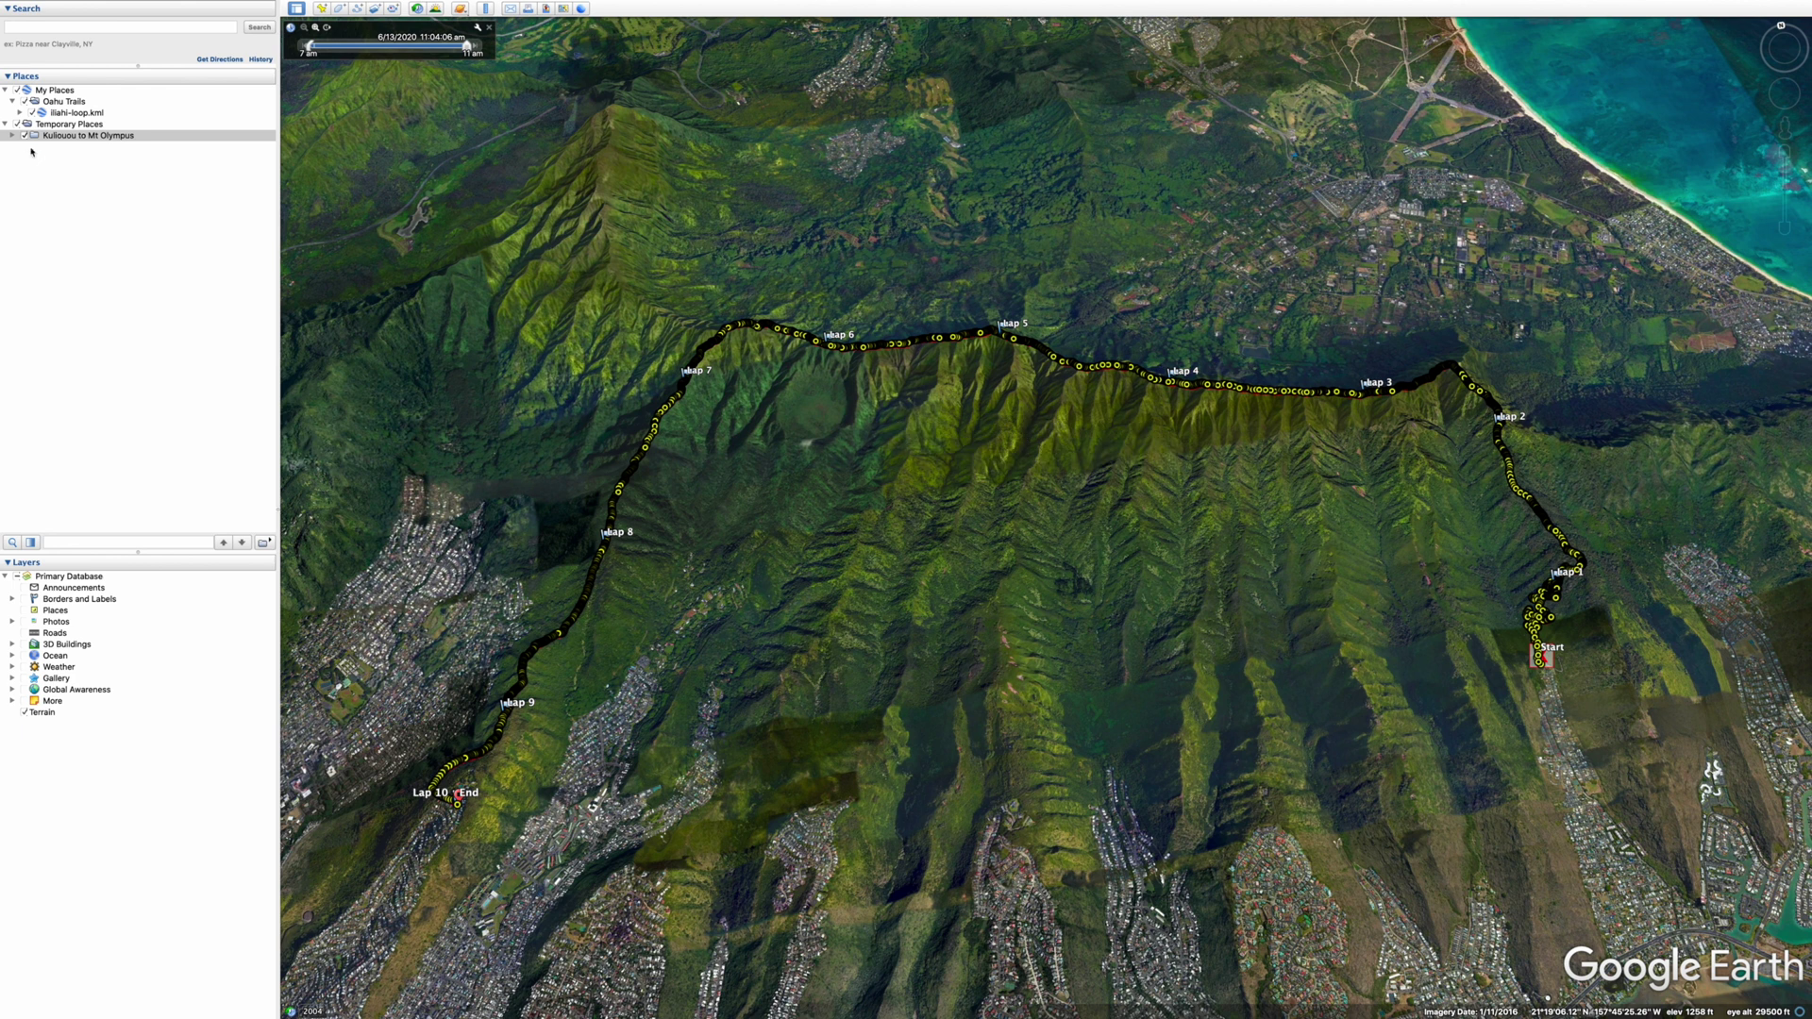
Expand the imported Kuliouou to Mt Olympus folder, then hide and delete its Track Points subfolder
click(71, 123)
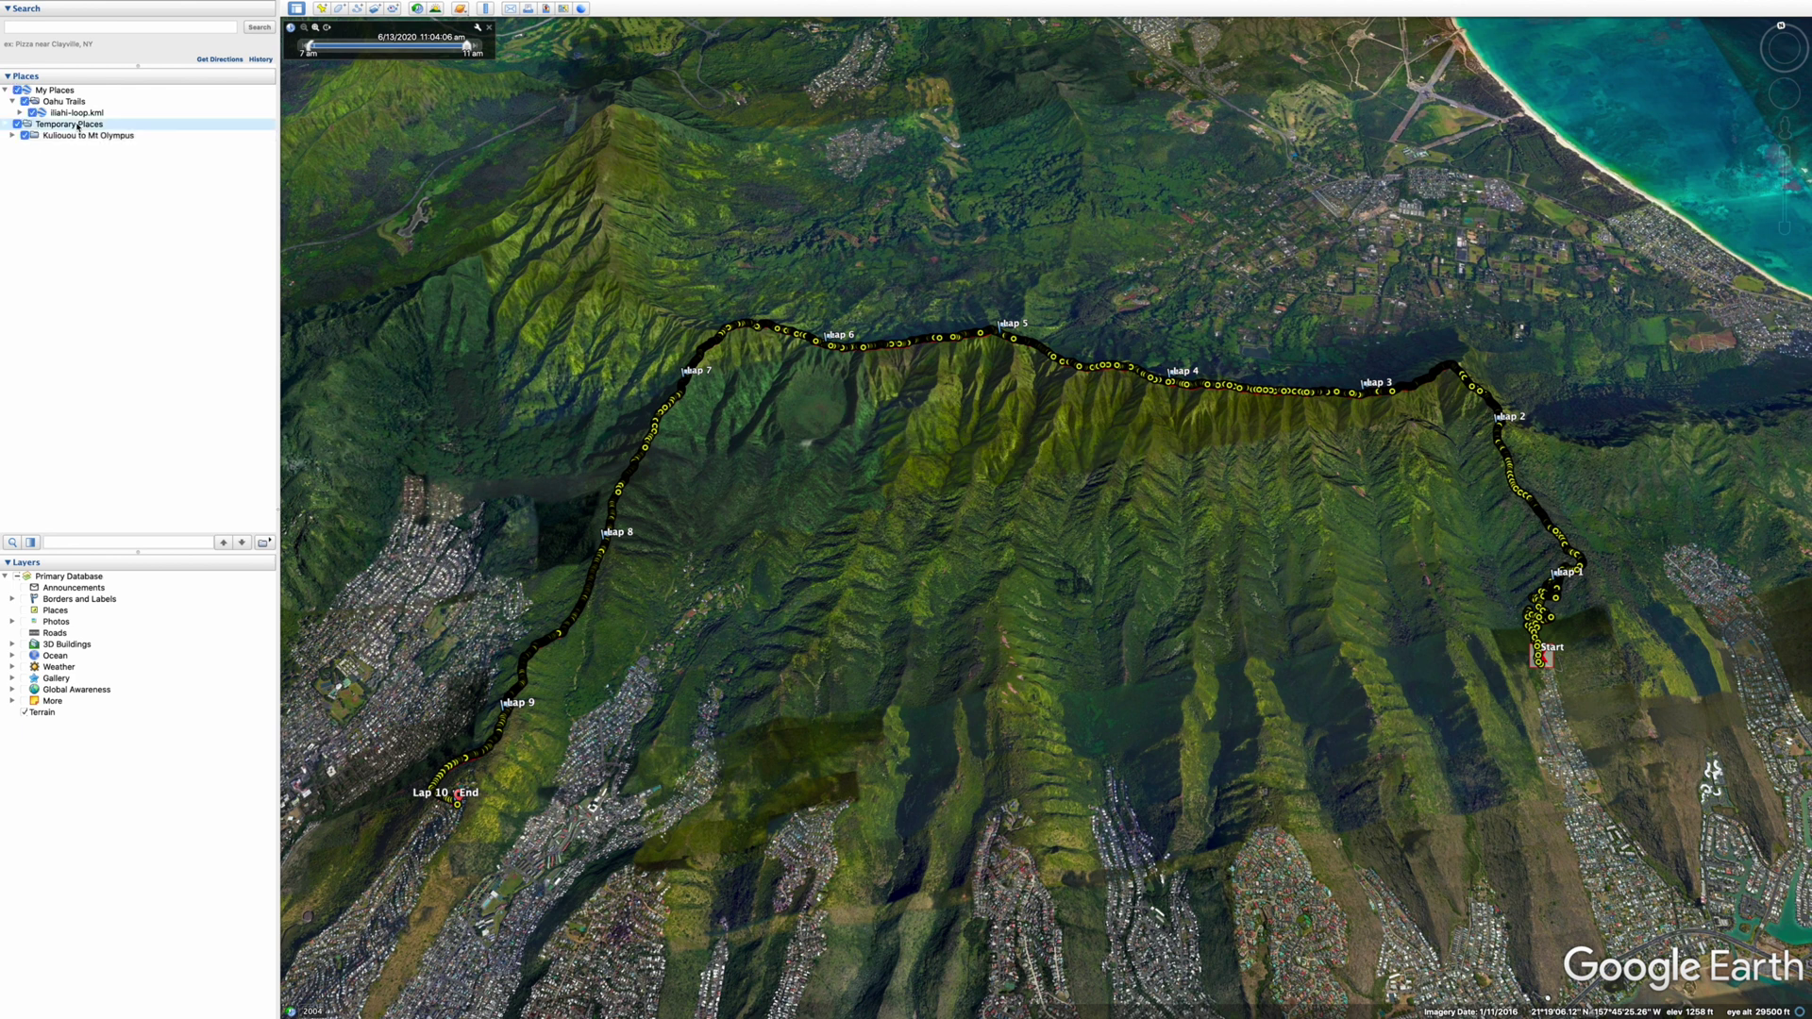
click(11, 136)
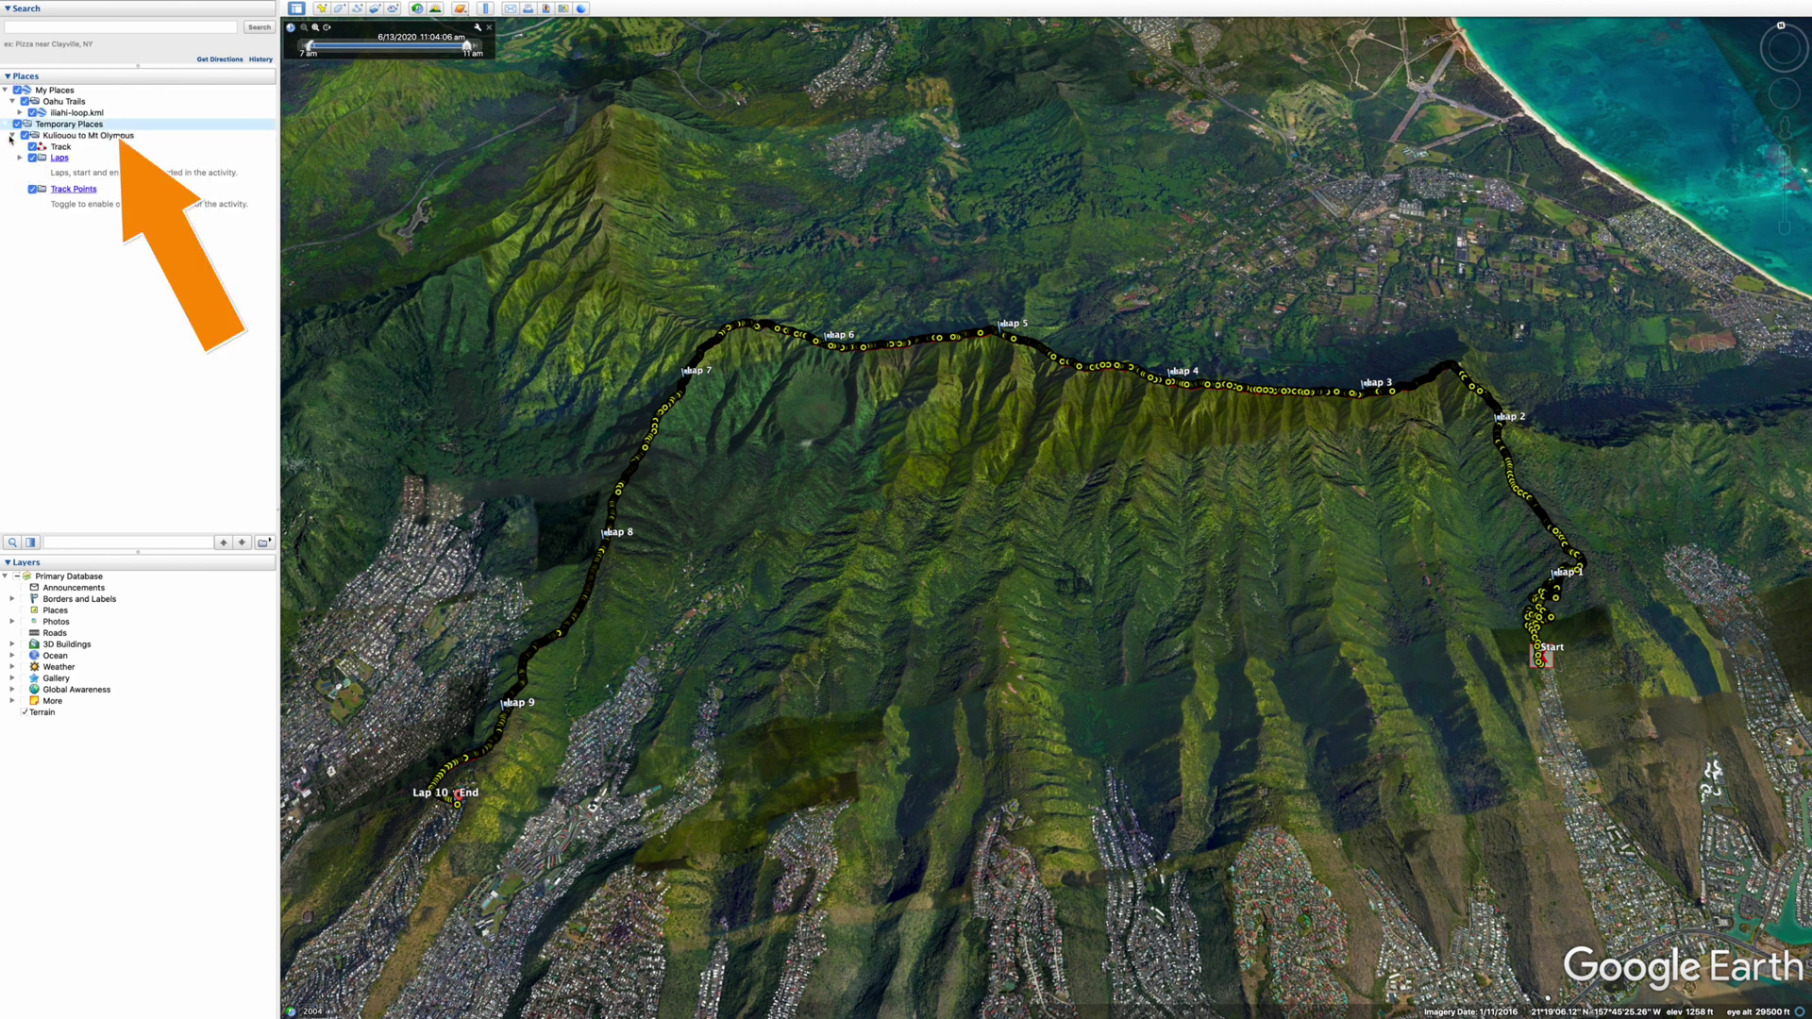
click(33, 189)
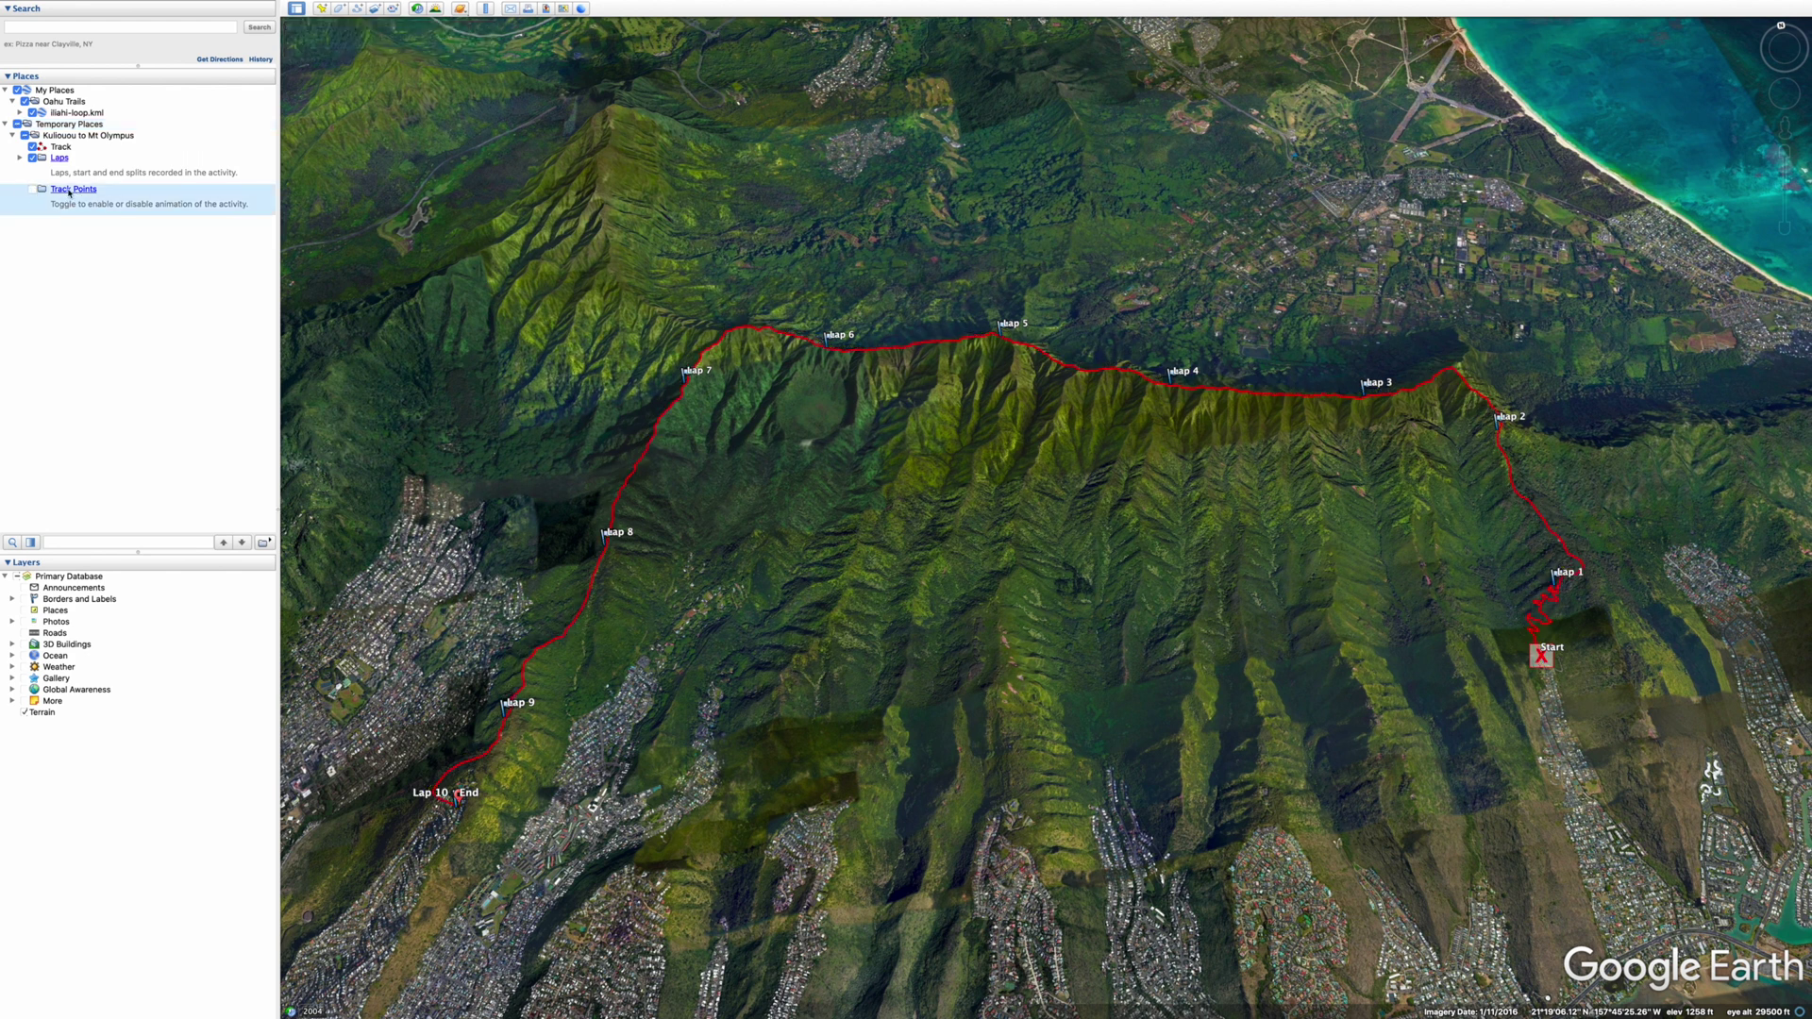
right_click(150, 197)
click(179, 245)
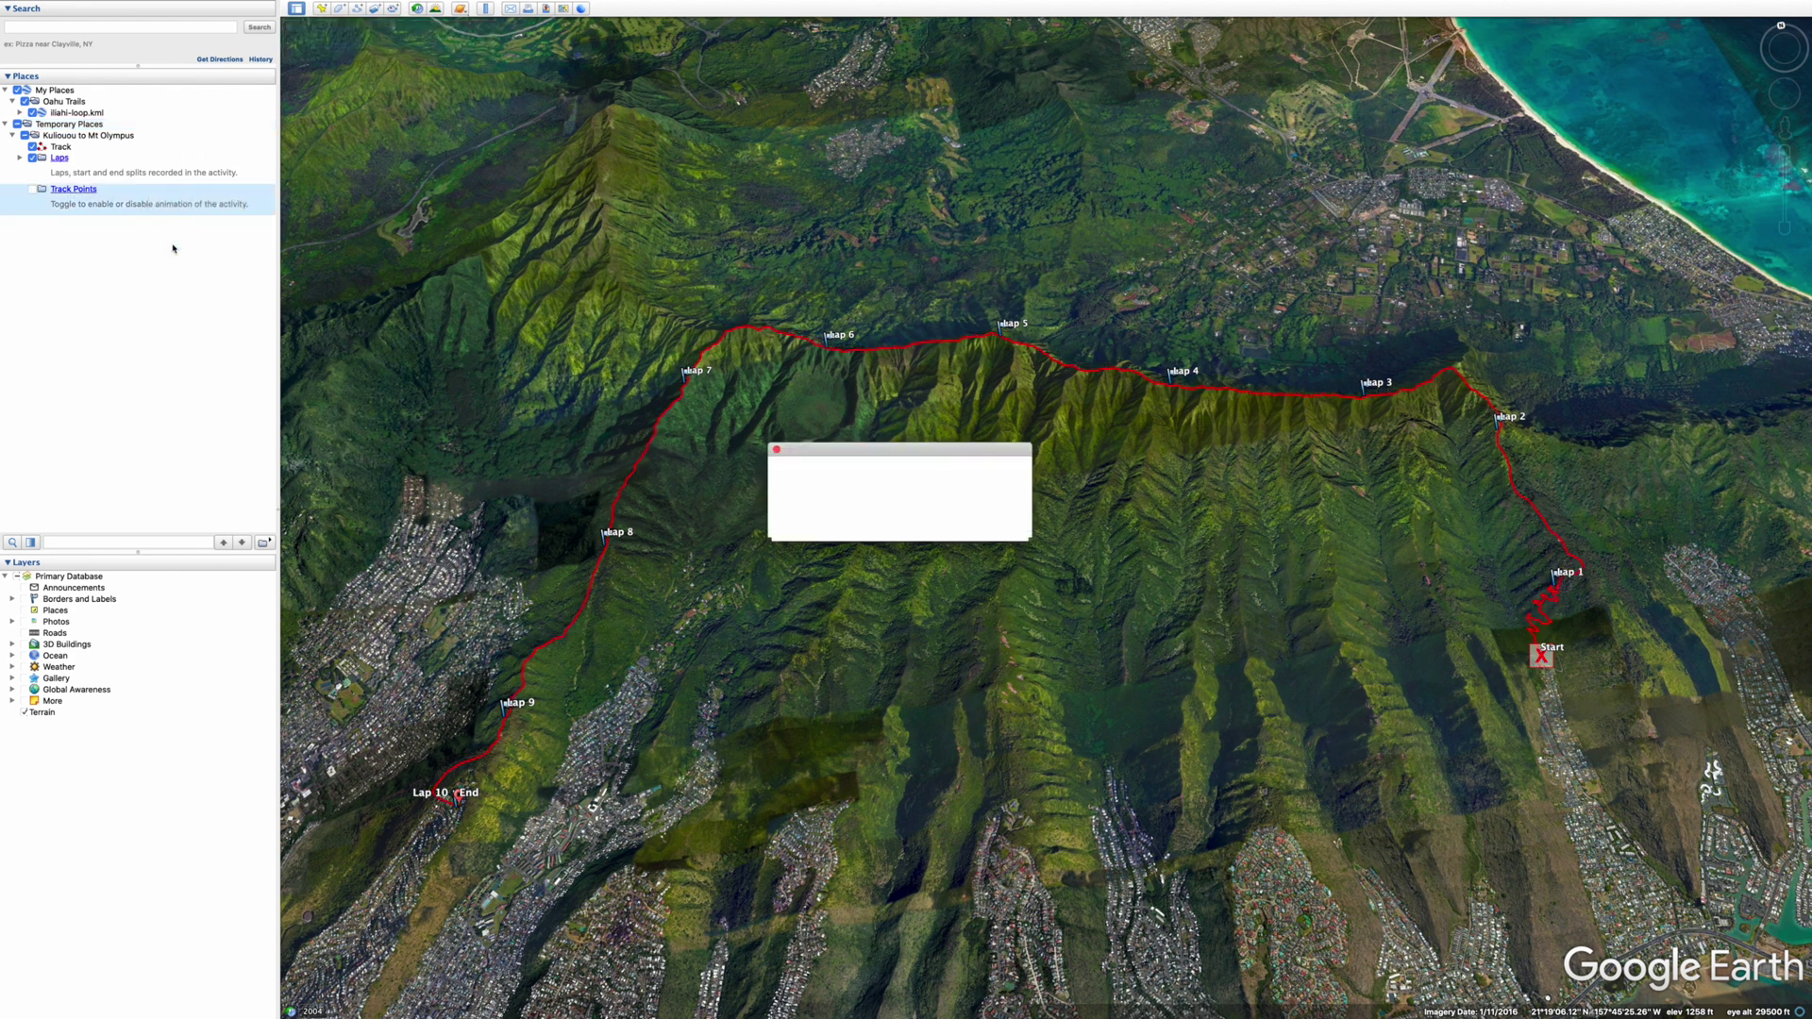
click(991, 517)
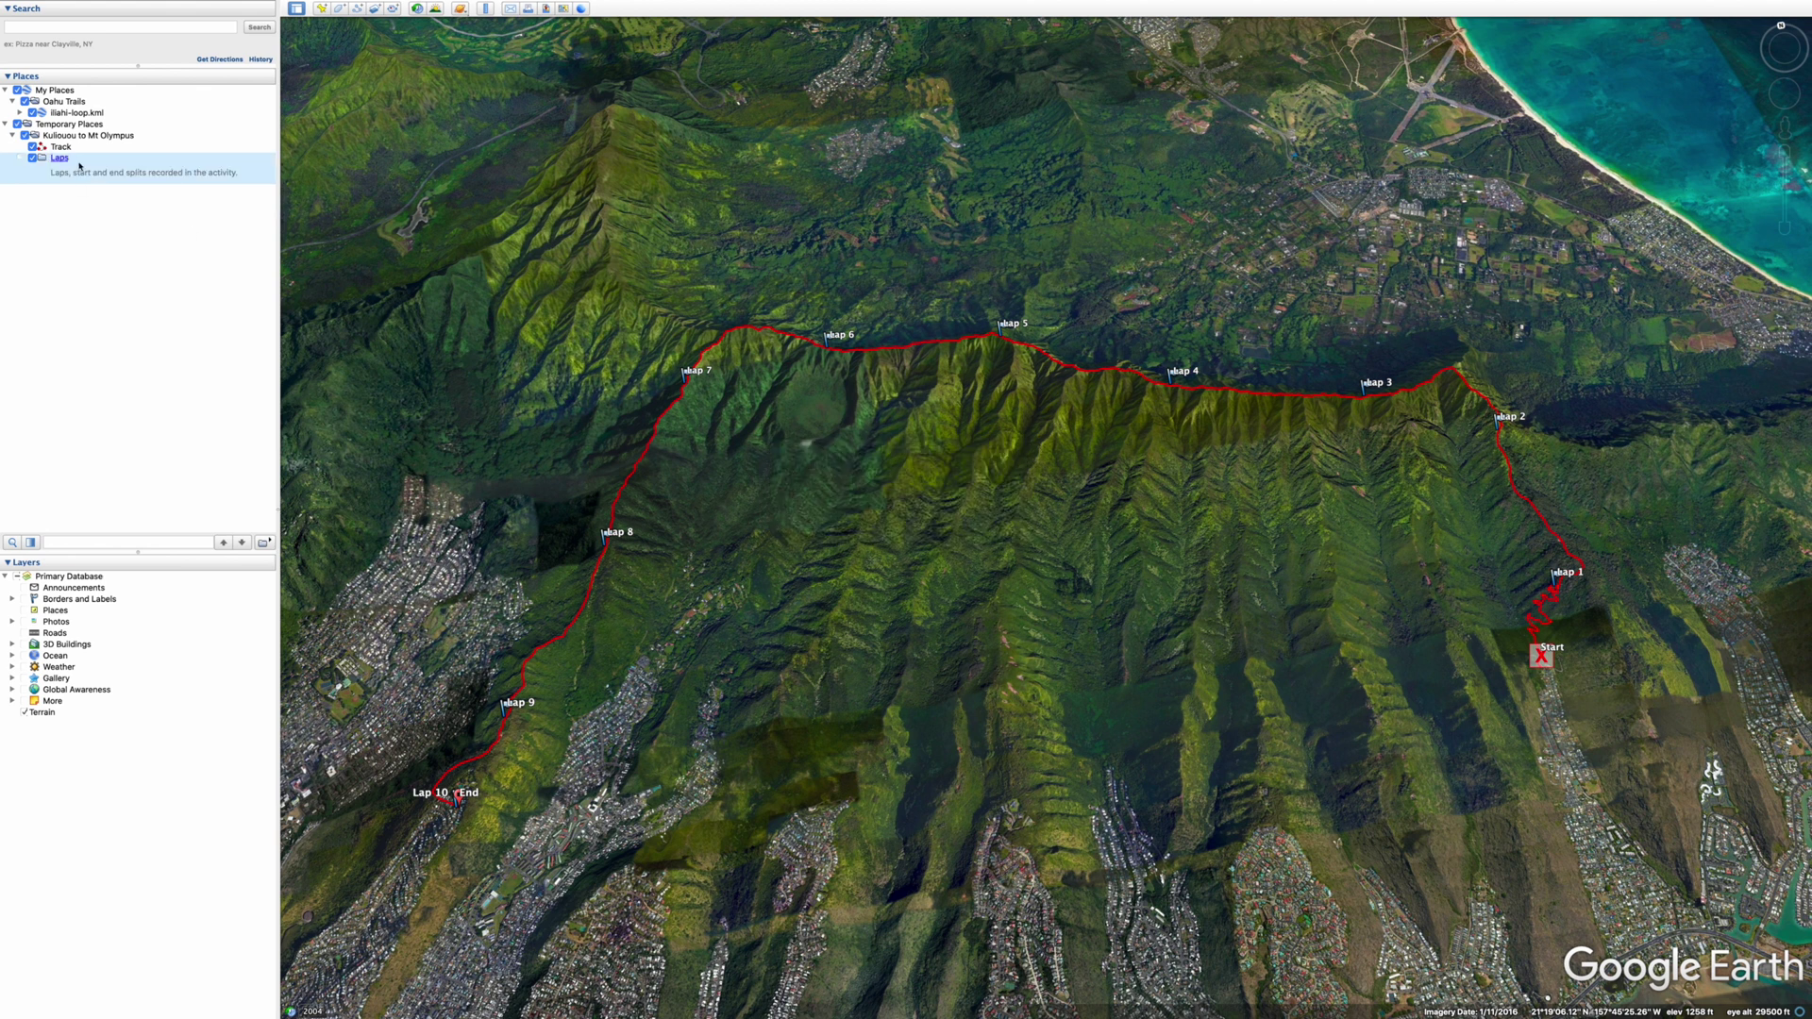
Hide the Laps subfolder of Kuliouou to Mt Olympus and delete it, keeping only the track
click(33, 158)
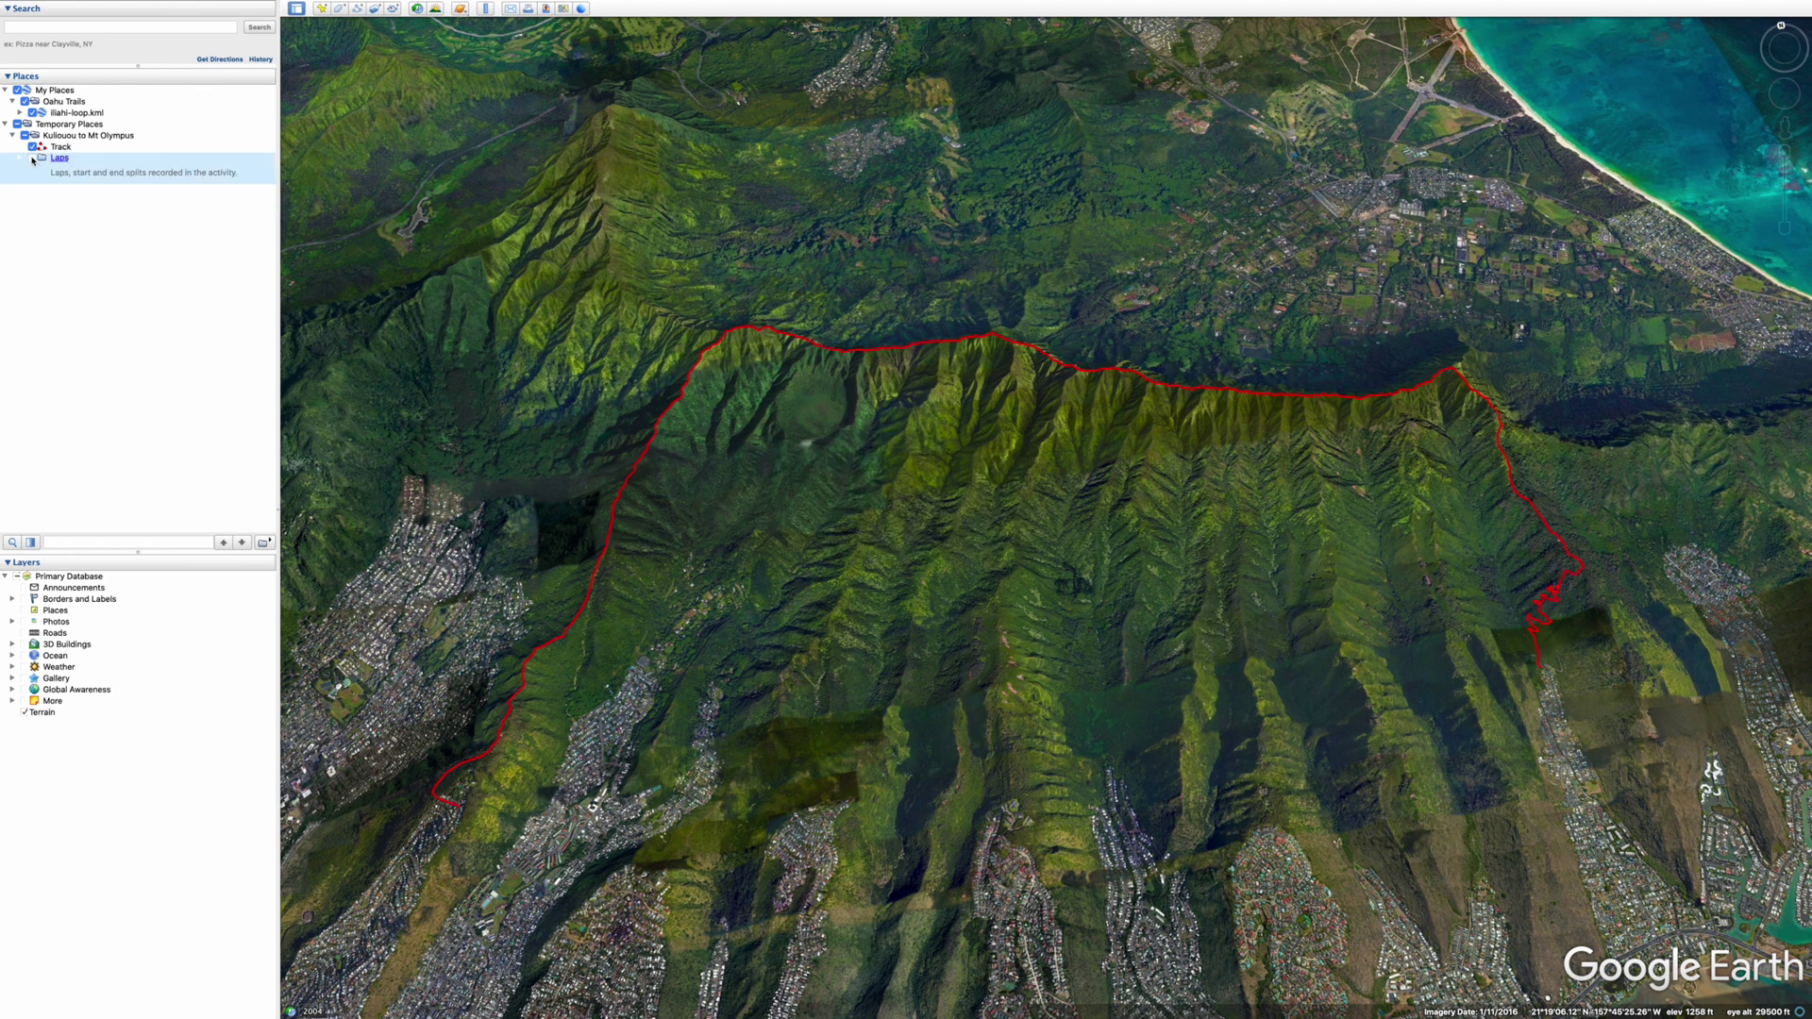
right_click(101, 162)
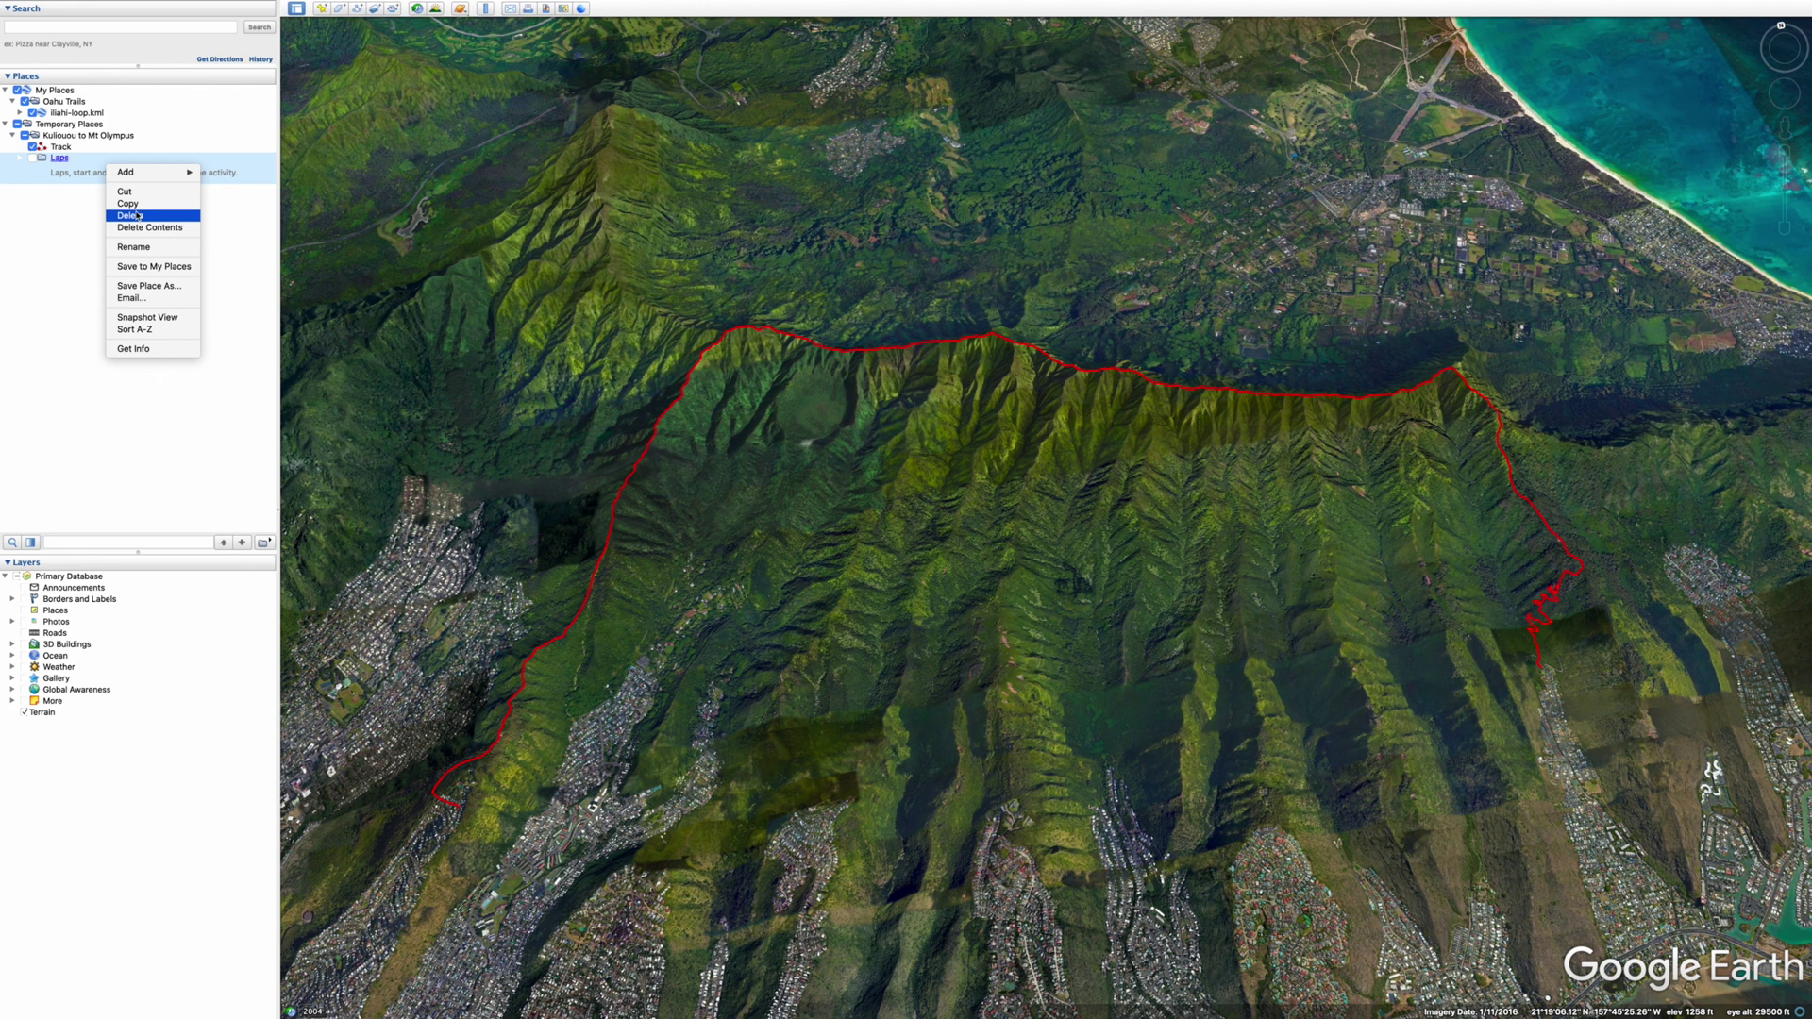
click(137, 227)
click(990, 518)
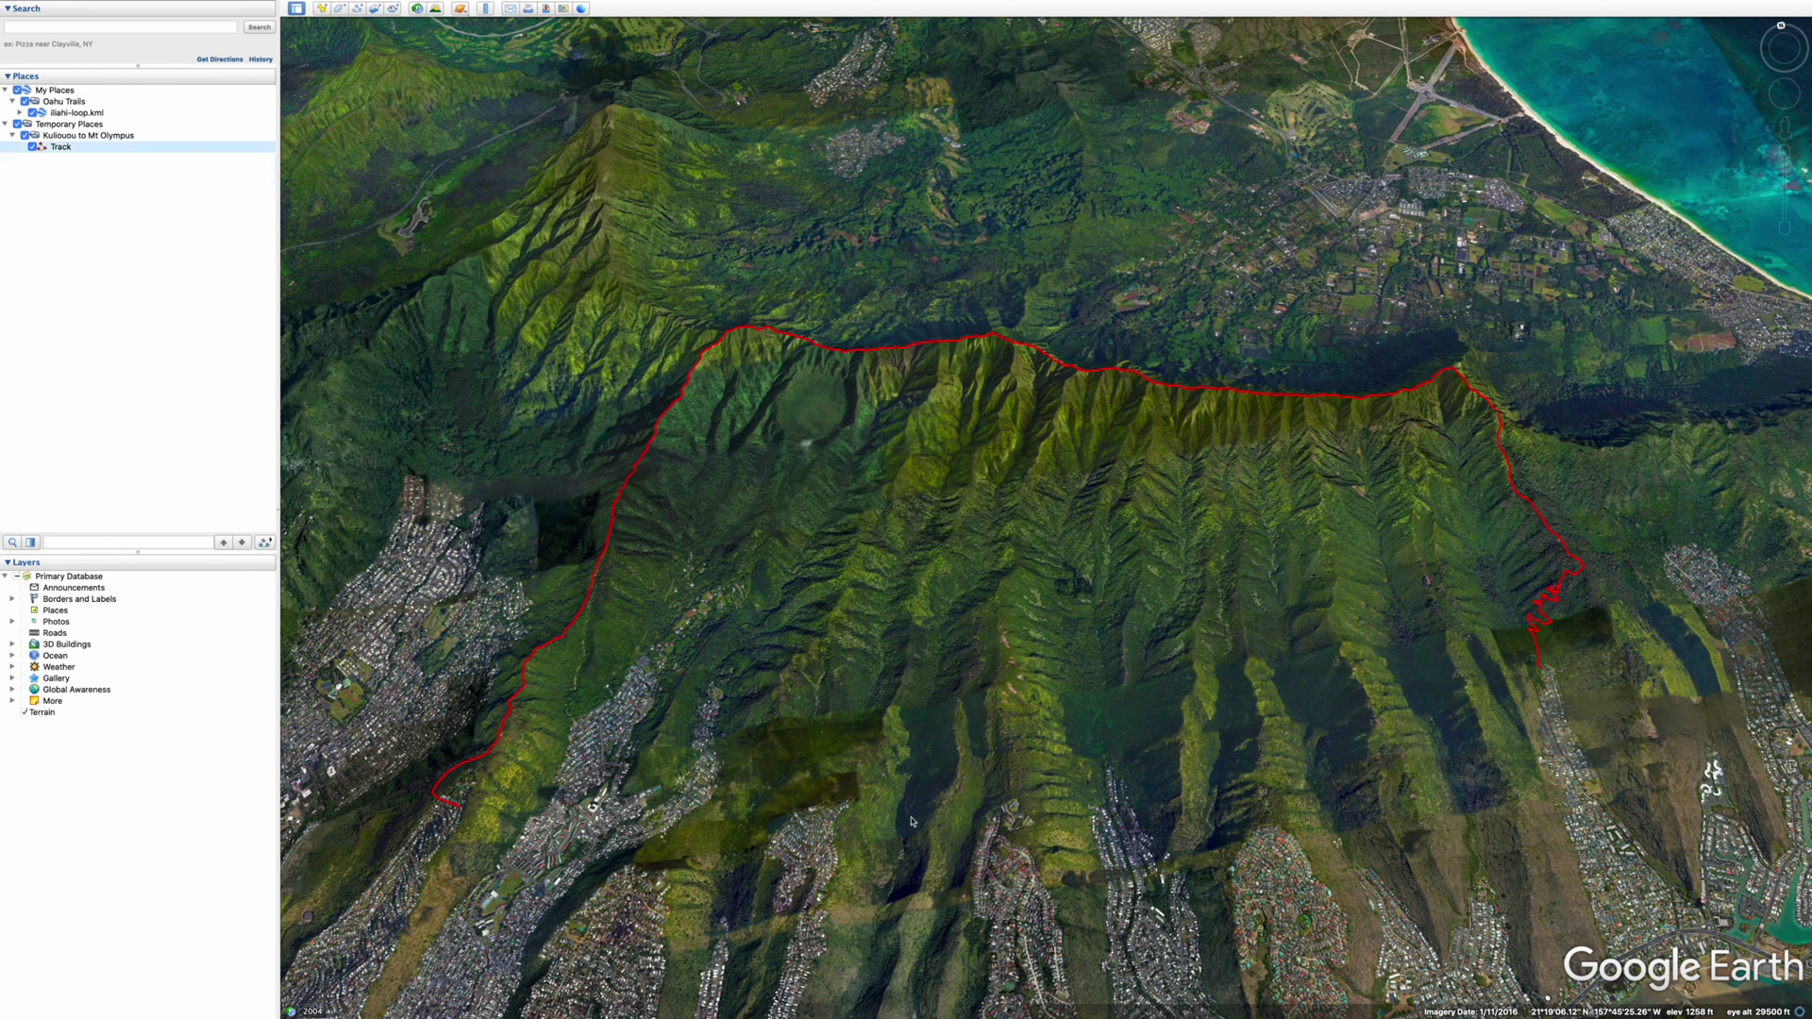
Move the Kuliouou to Mt Olympus folder from Temporary Places into the Oahu Trails folder
scroll(957, 670, down, 2)
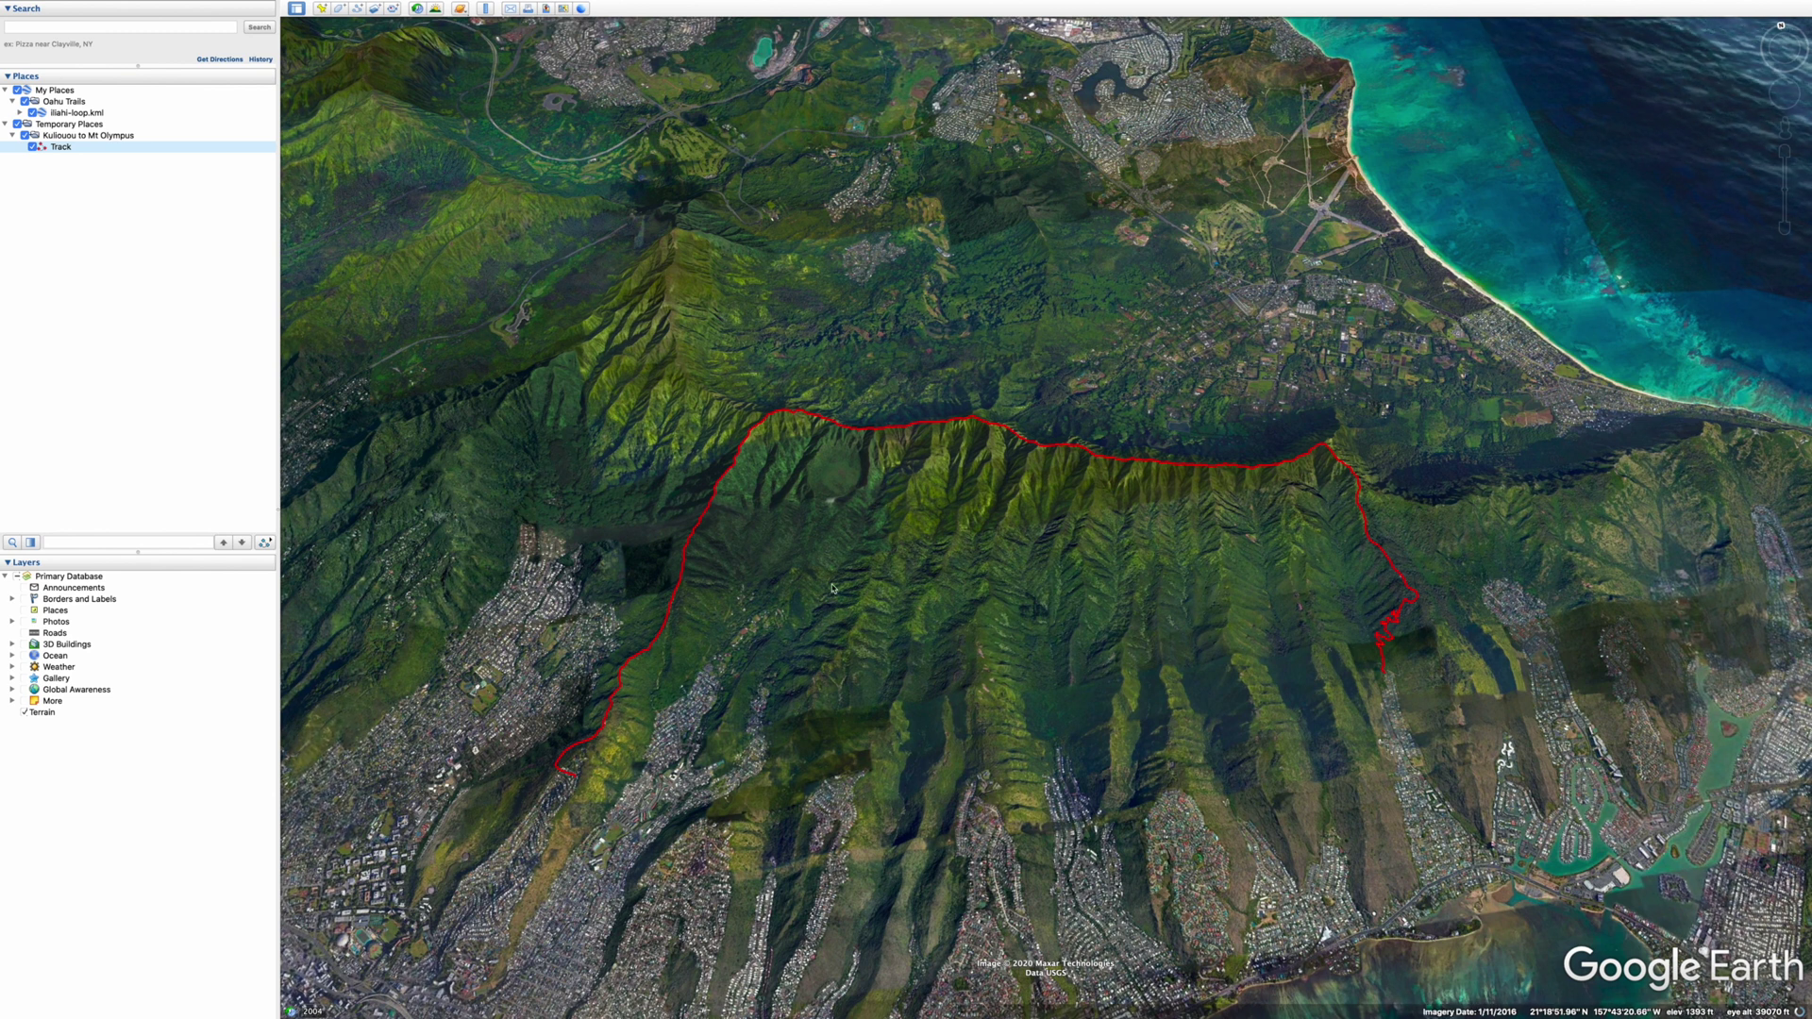
click(68, 134)
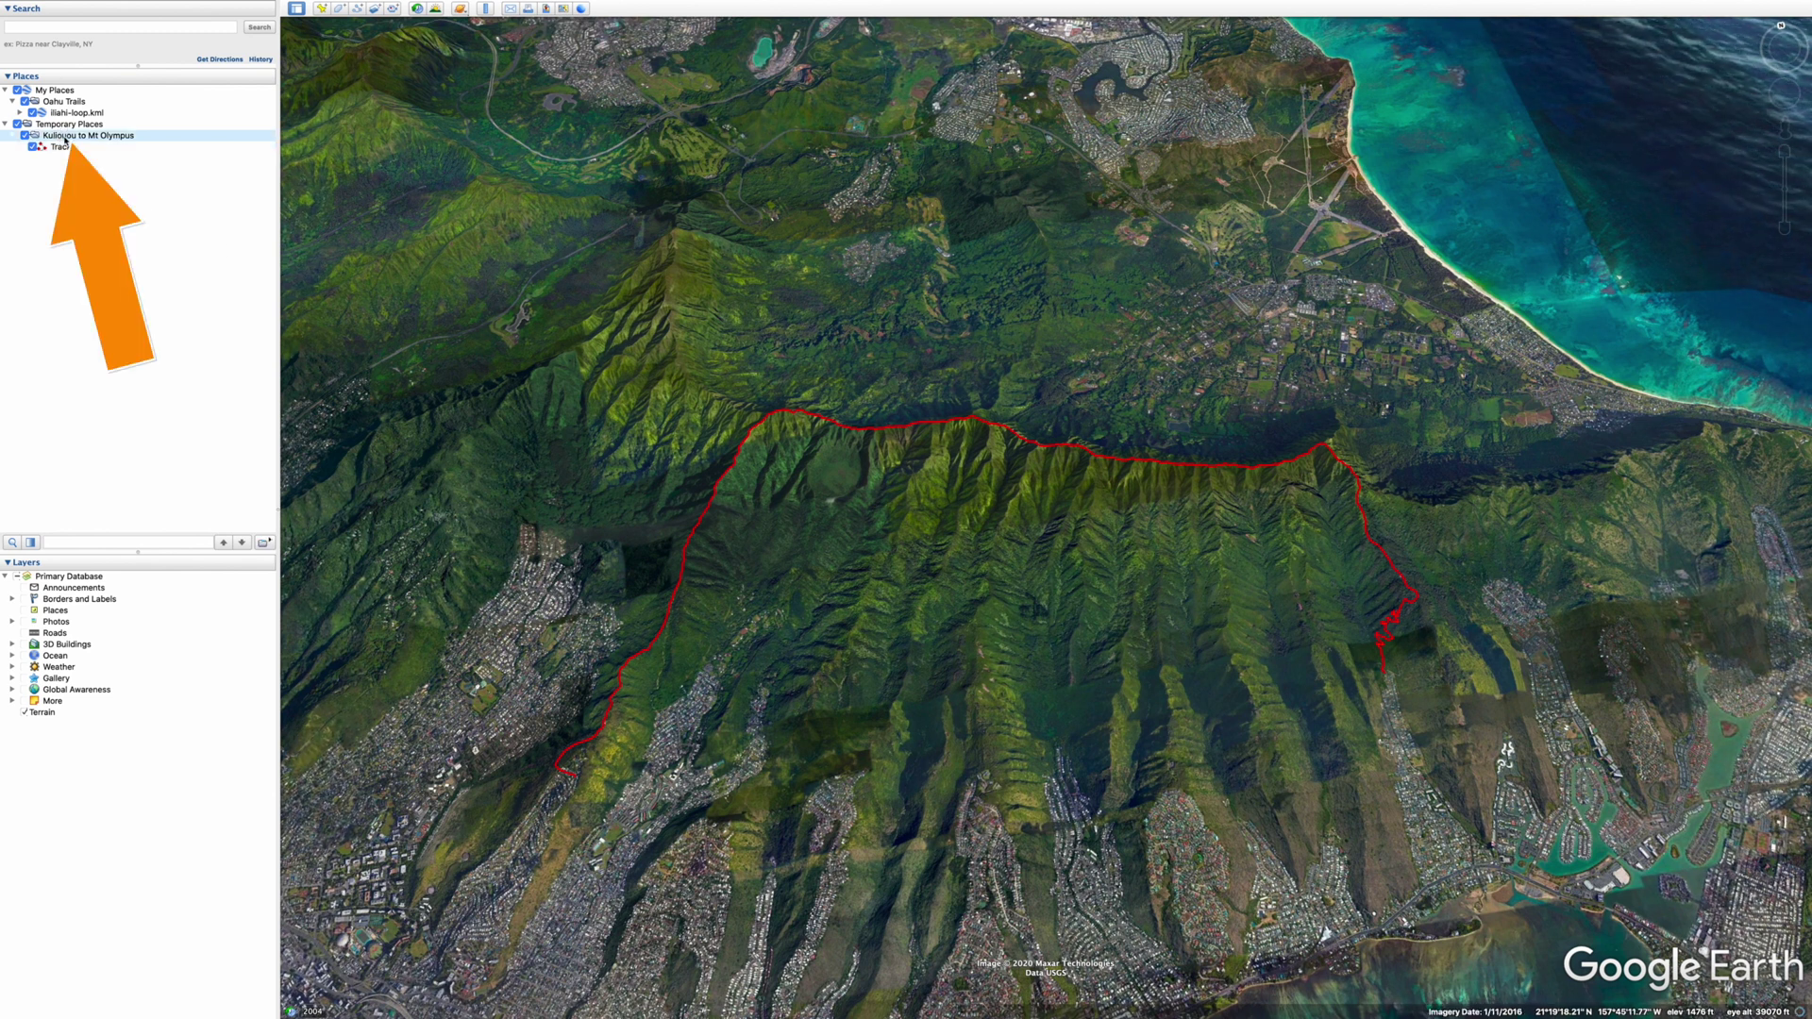
drag(57, 102, 54, 104)
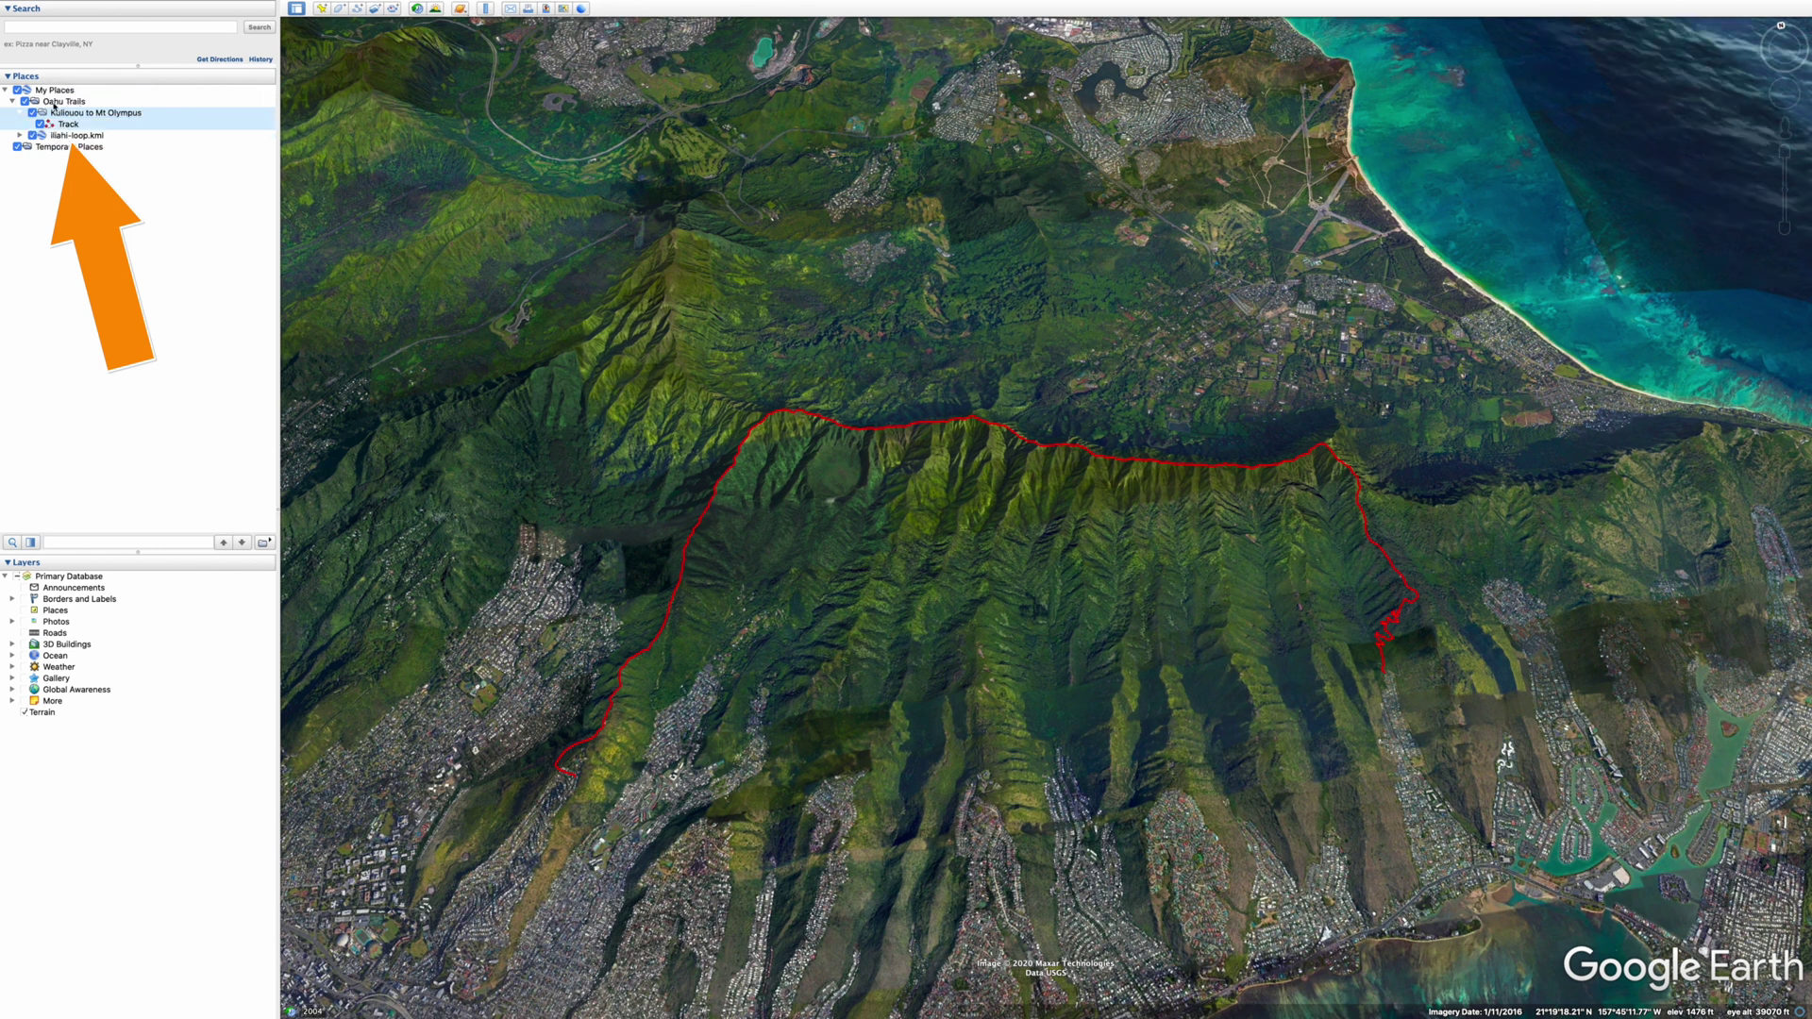
click(21, 114)
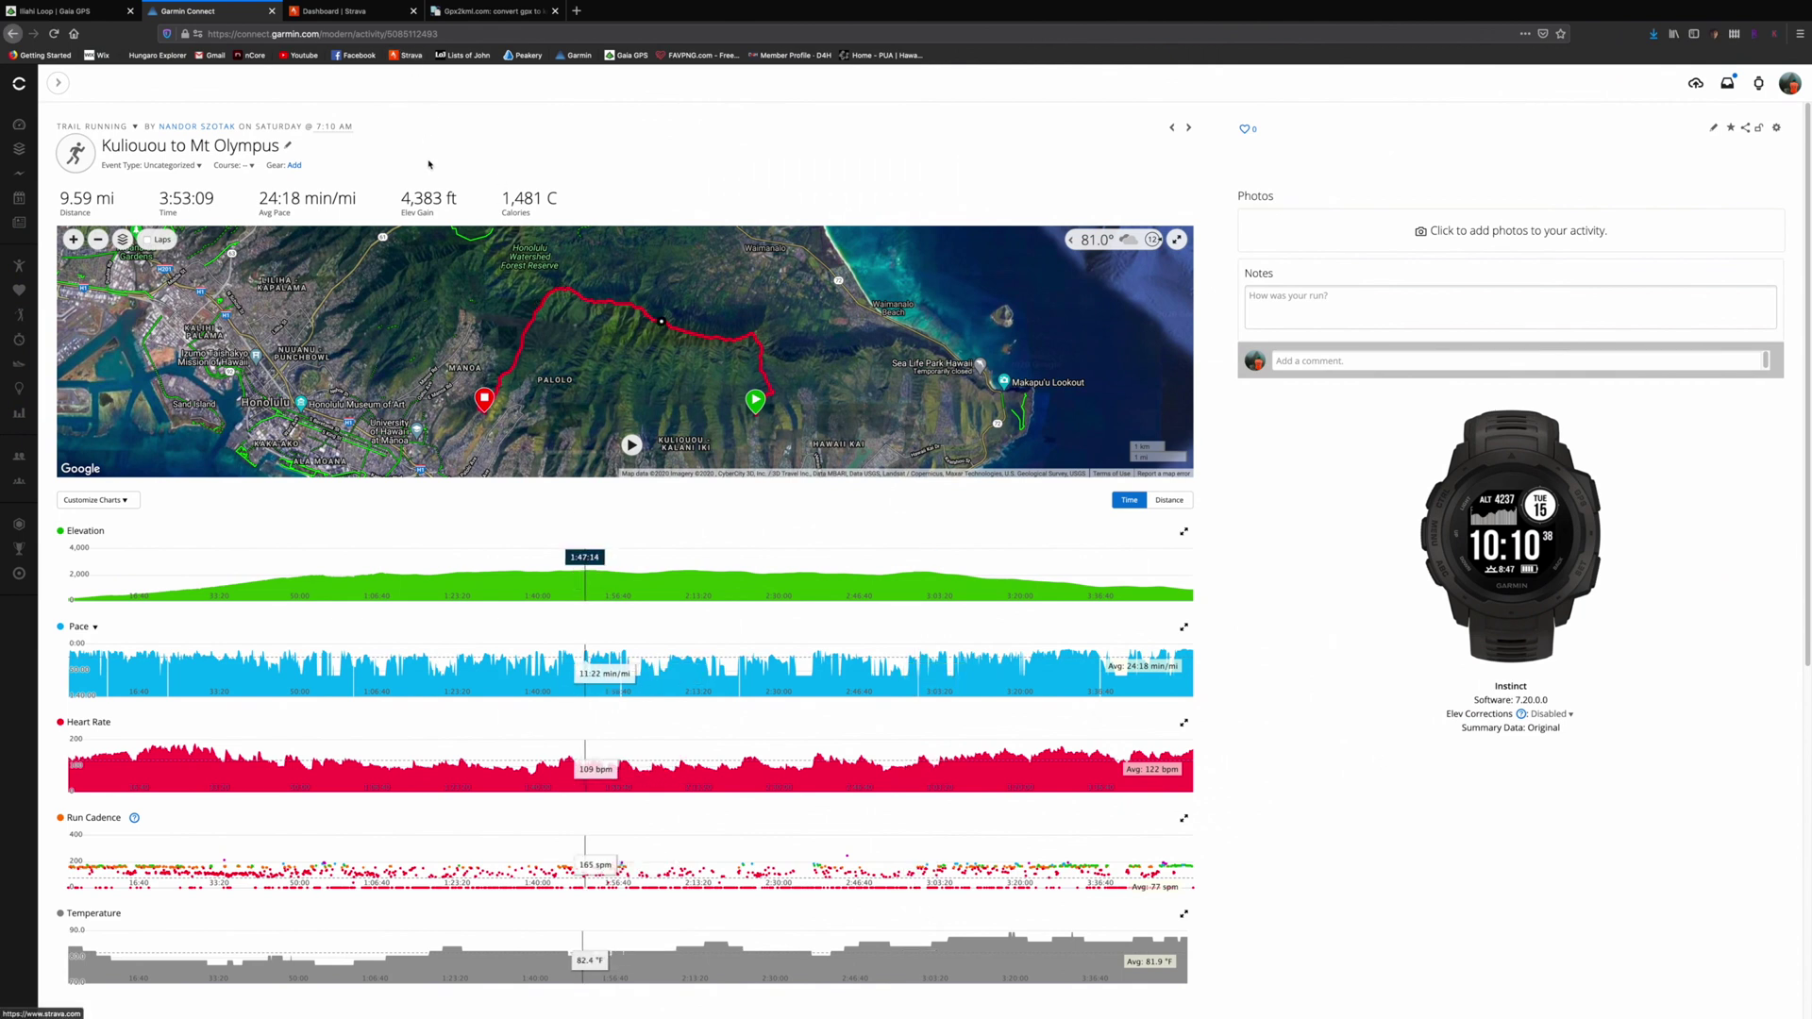
Switch to the Strava dashboard and open the latest activity, "Phisically and mentally demanding..."
click(348, 12)
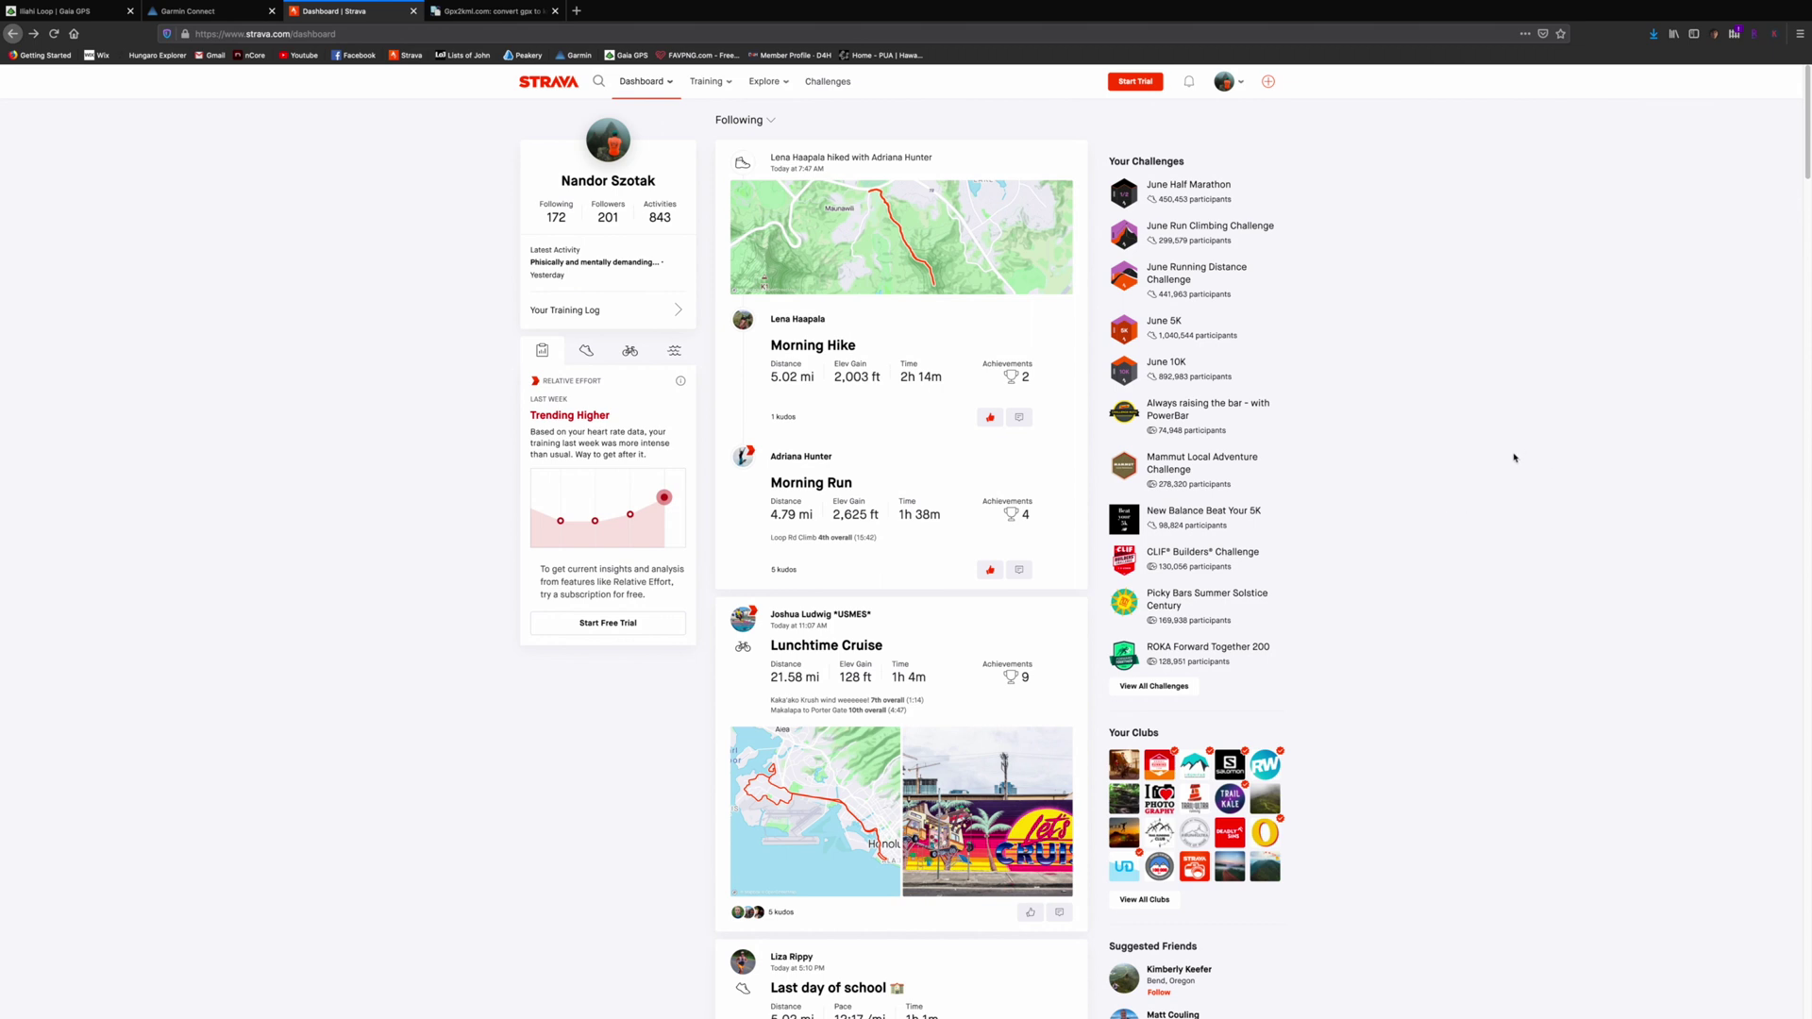
scroll(1536, 631, down, 2)
scroll(1537, 631, up, 2)
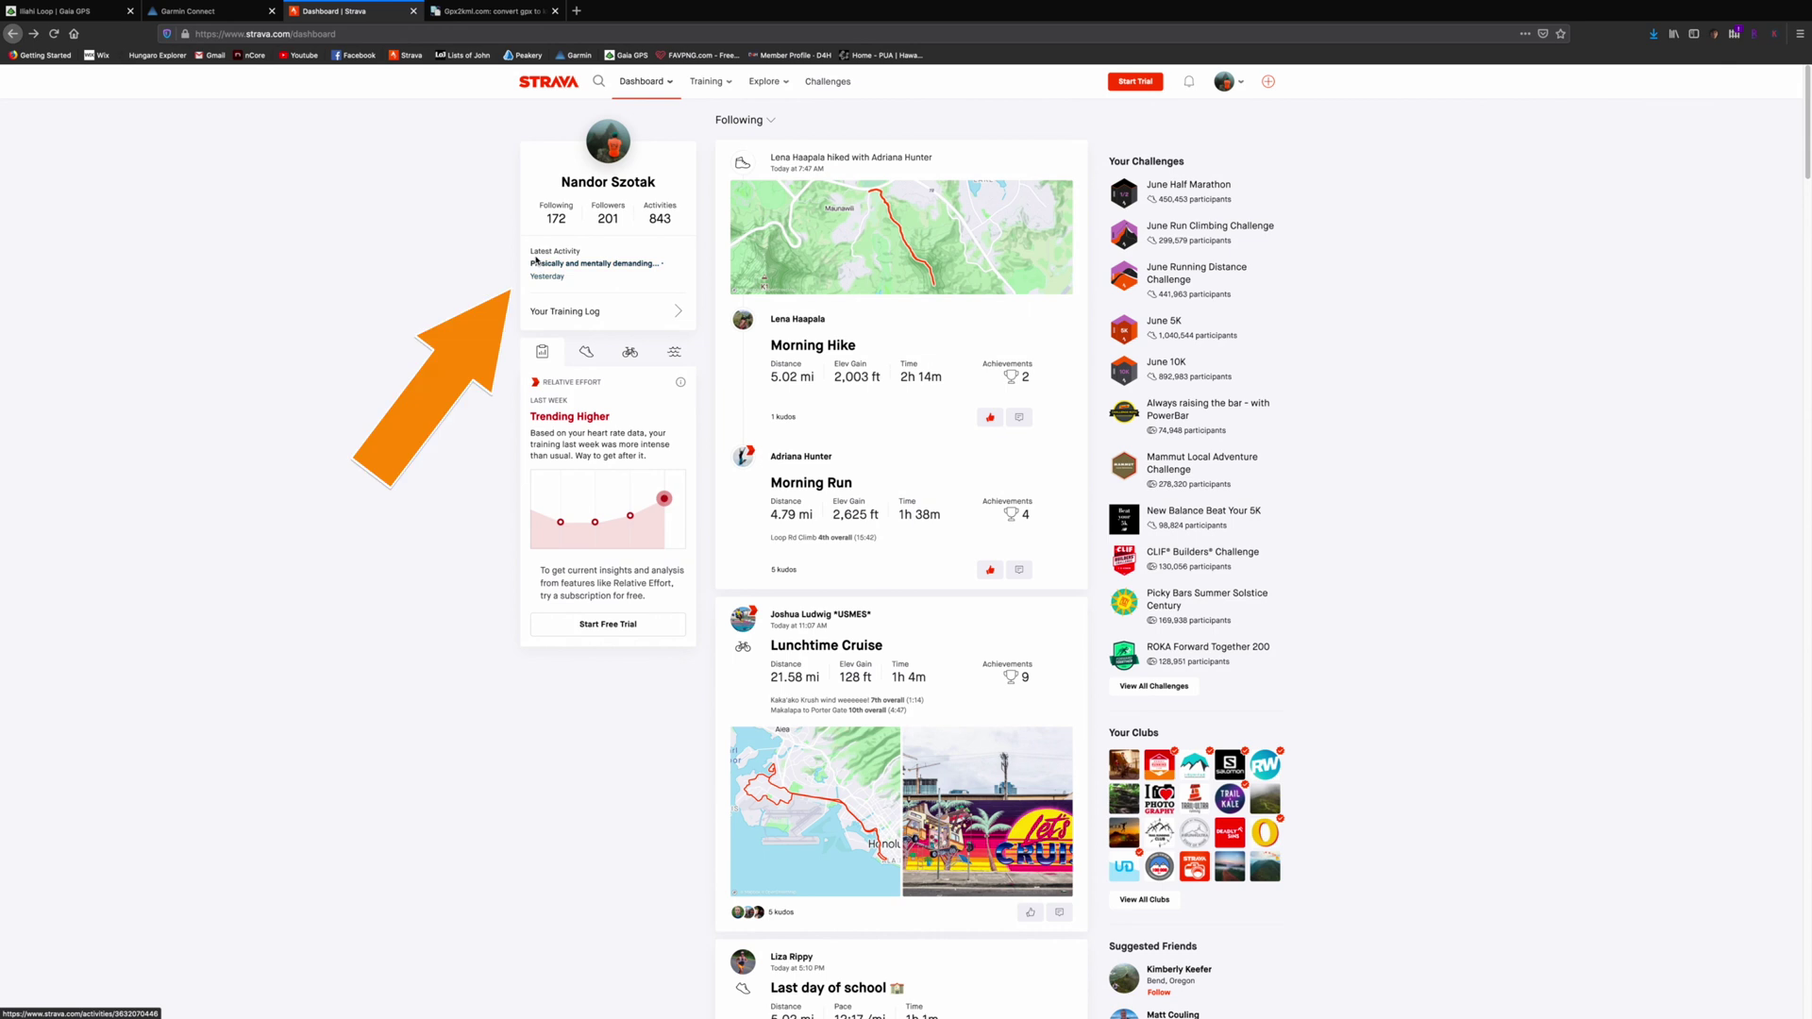
click(564, 266)
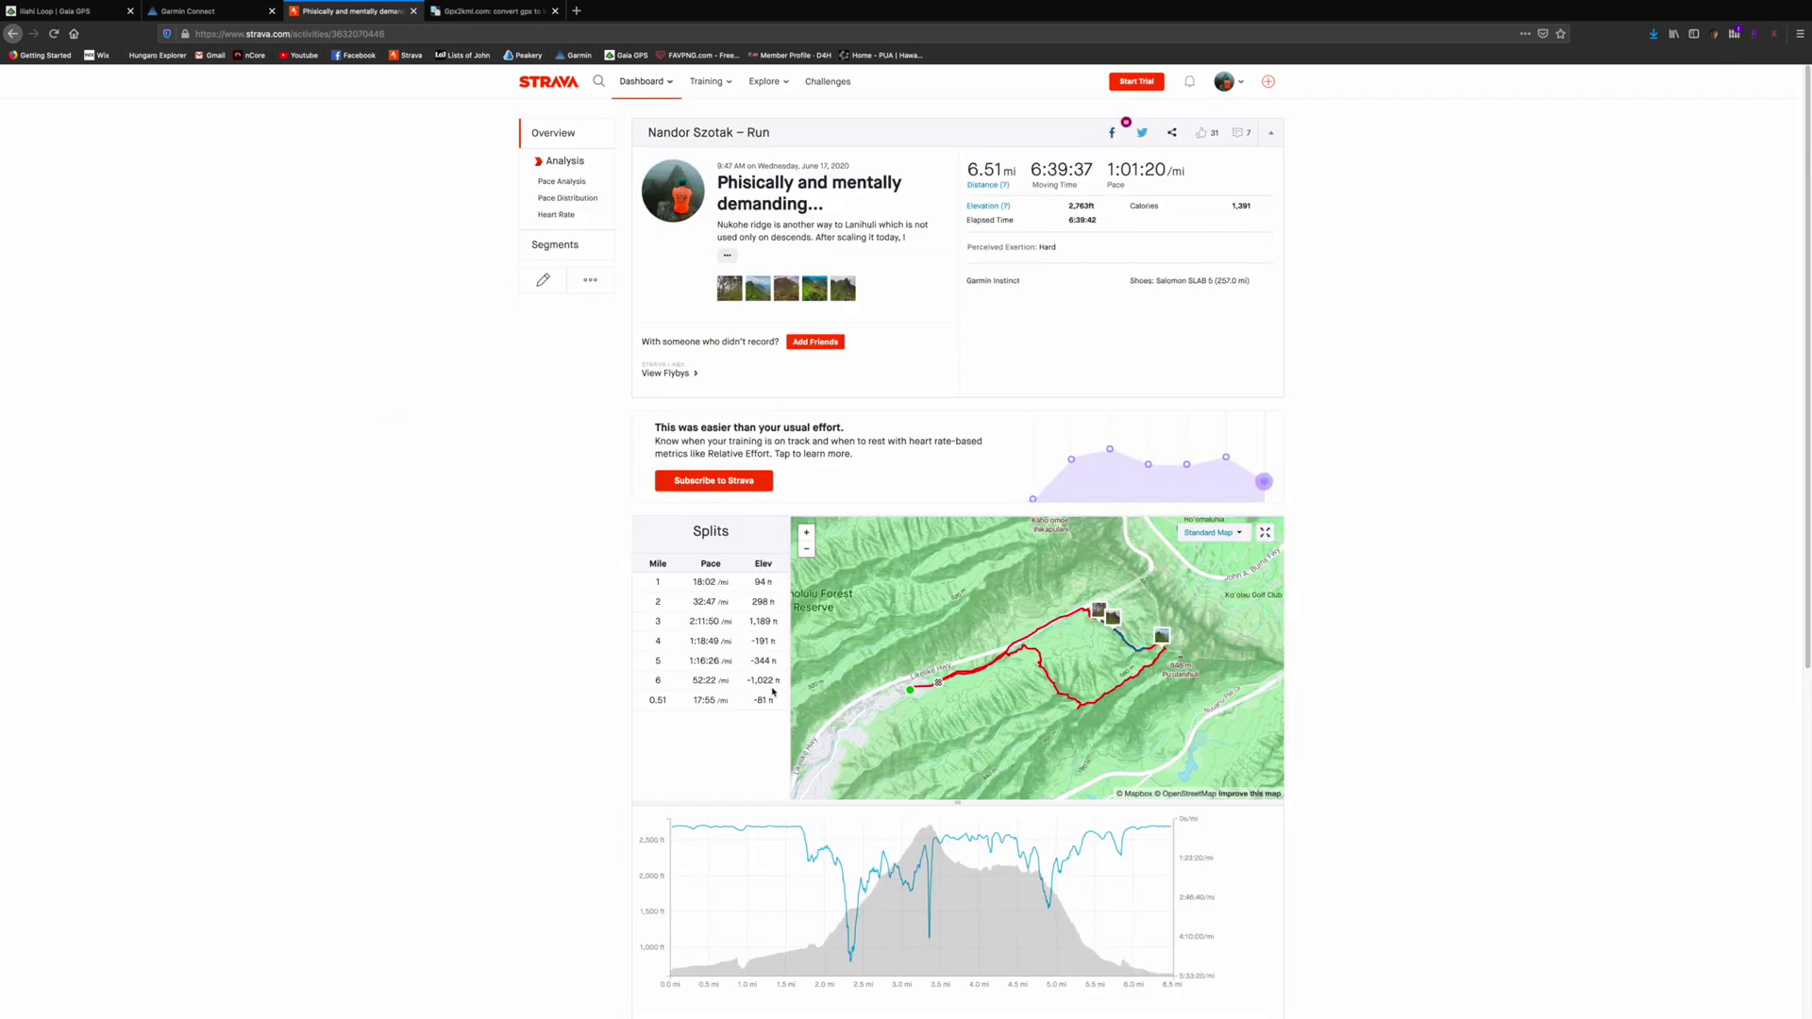
Export the Strava activity as a GPX file and save it to the computer
click(591, 283)
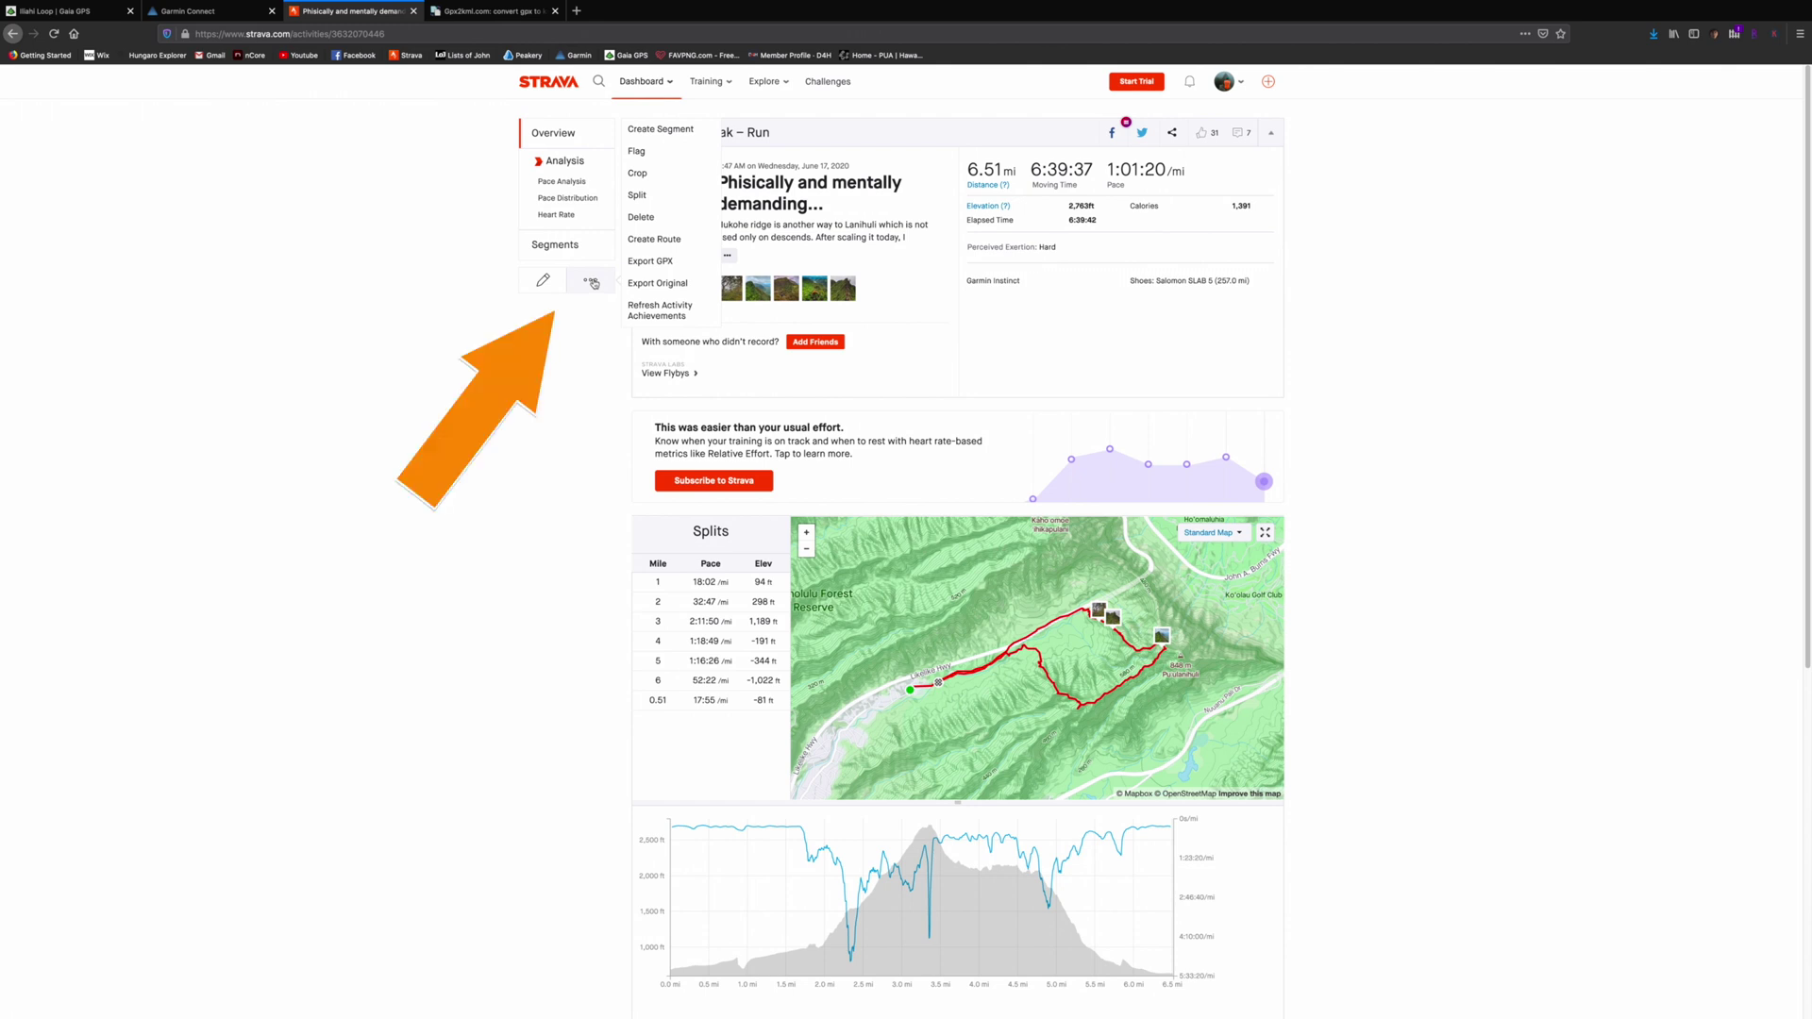
click(654, 262)
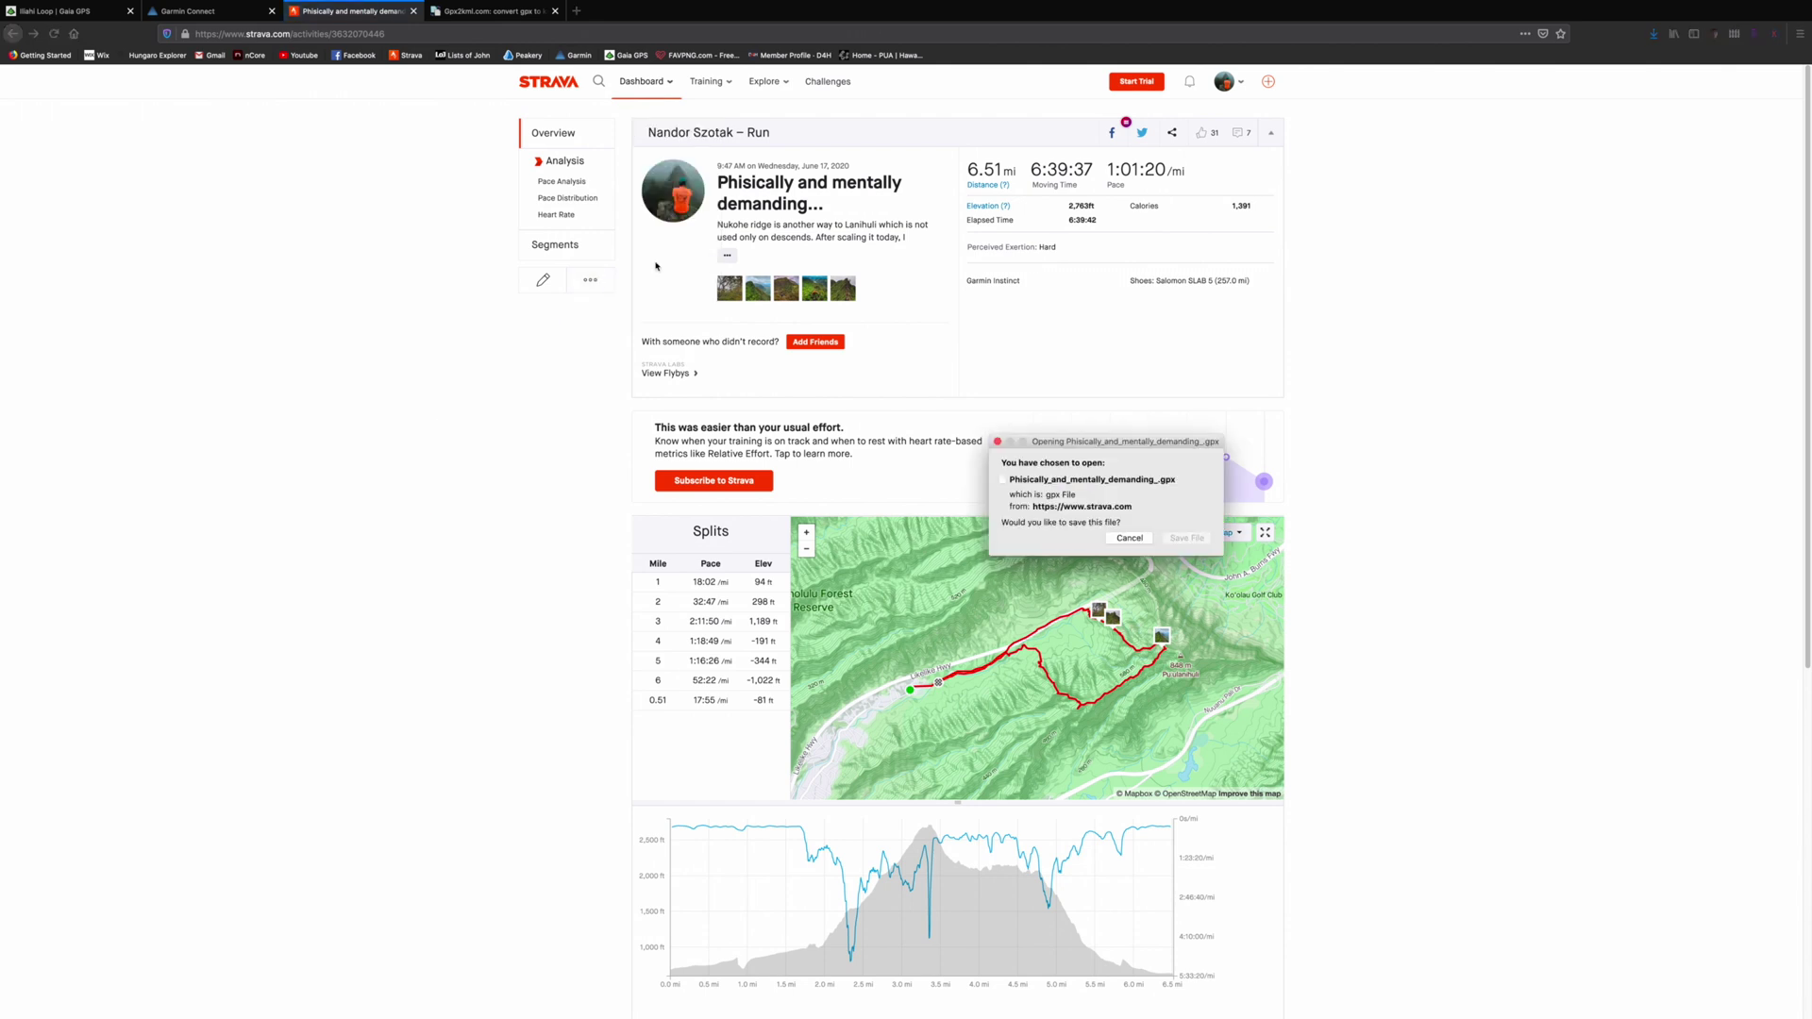
key(Return)
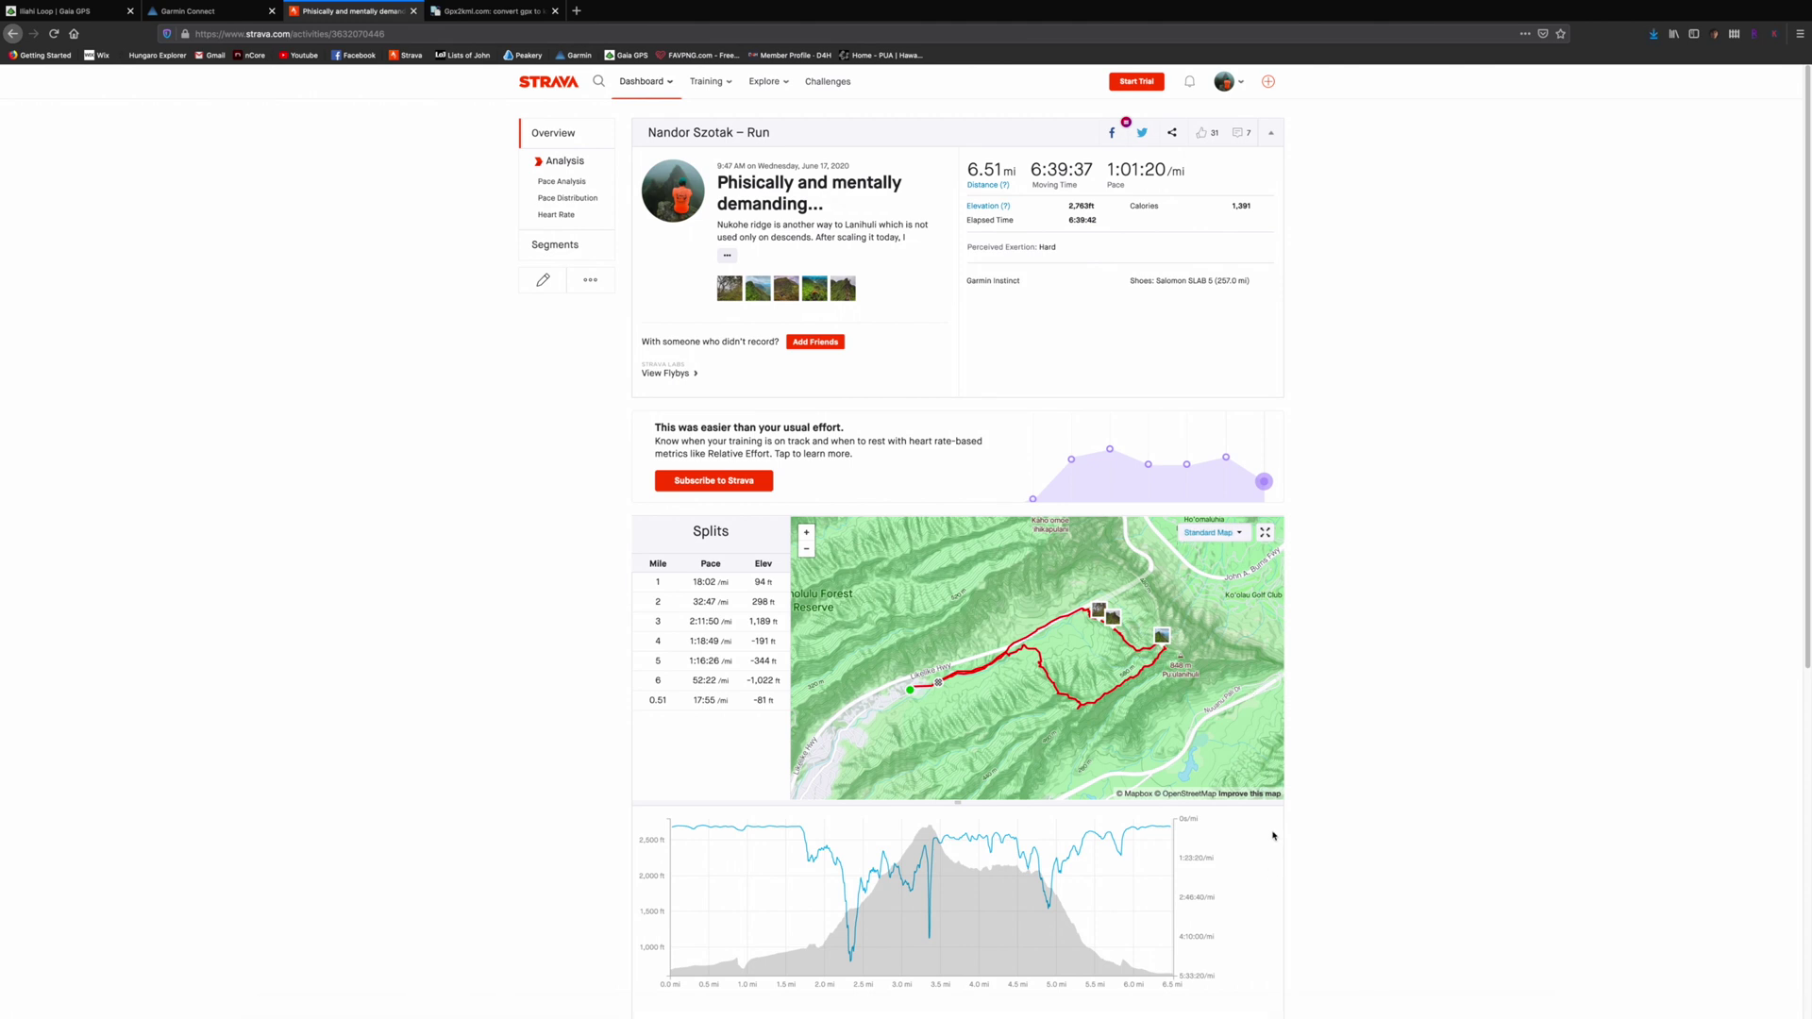
Convert the saved Strava GPX file on gpx2kml.com with the GPX to KML conversion
click(542, 12)
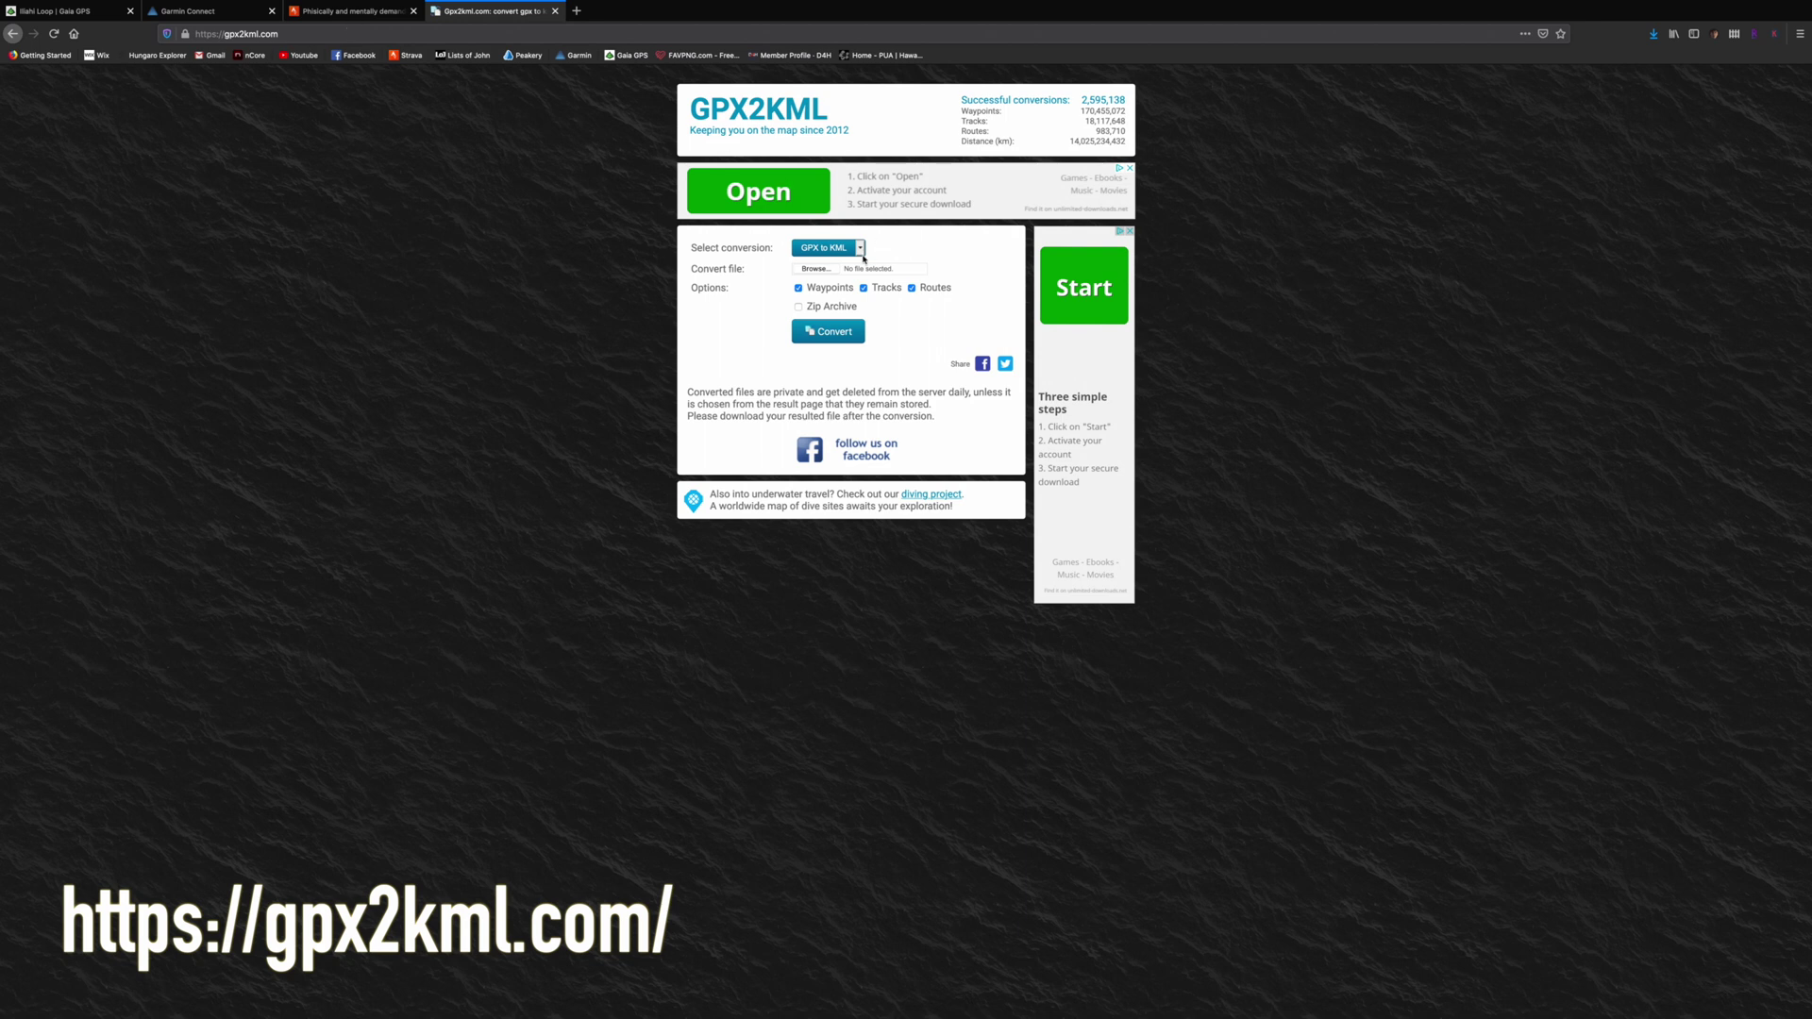
click(810, 250)
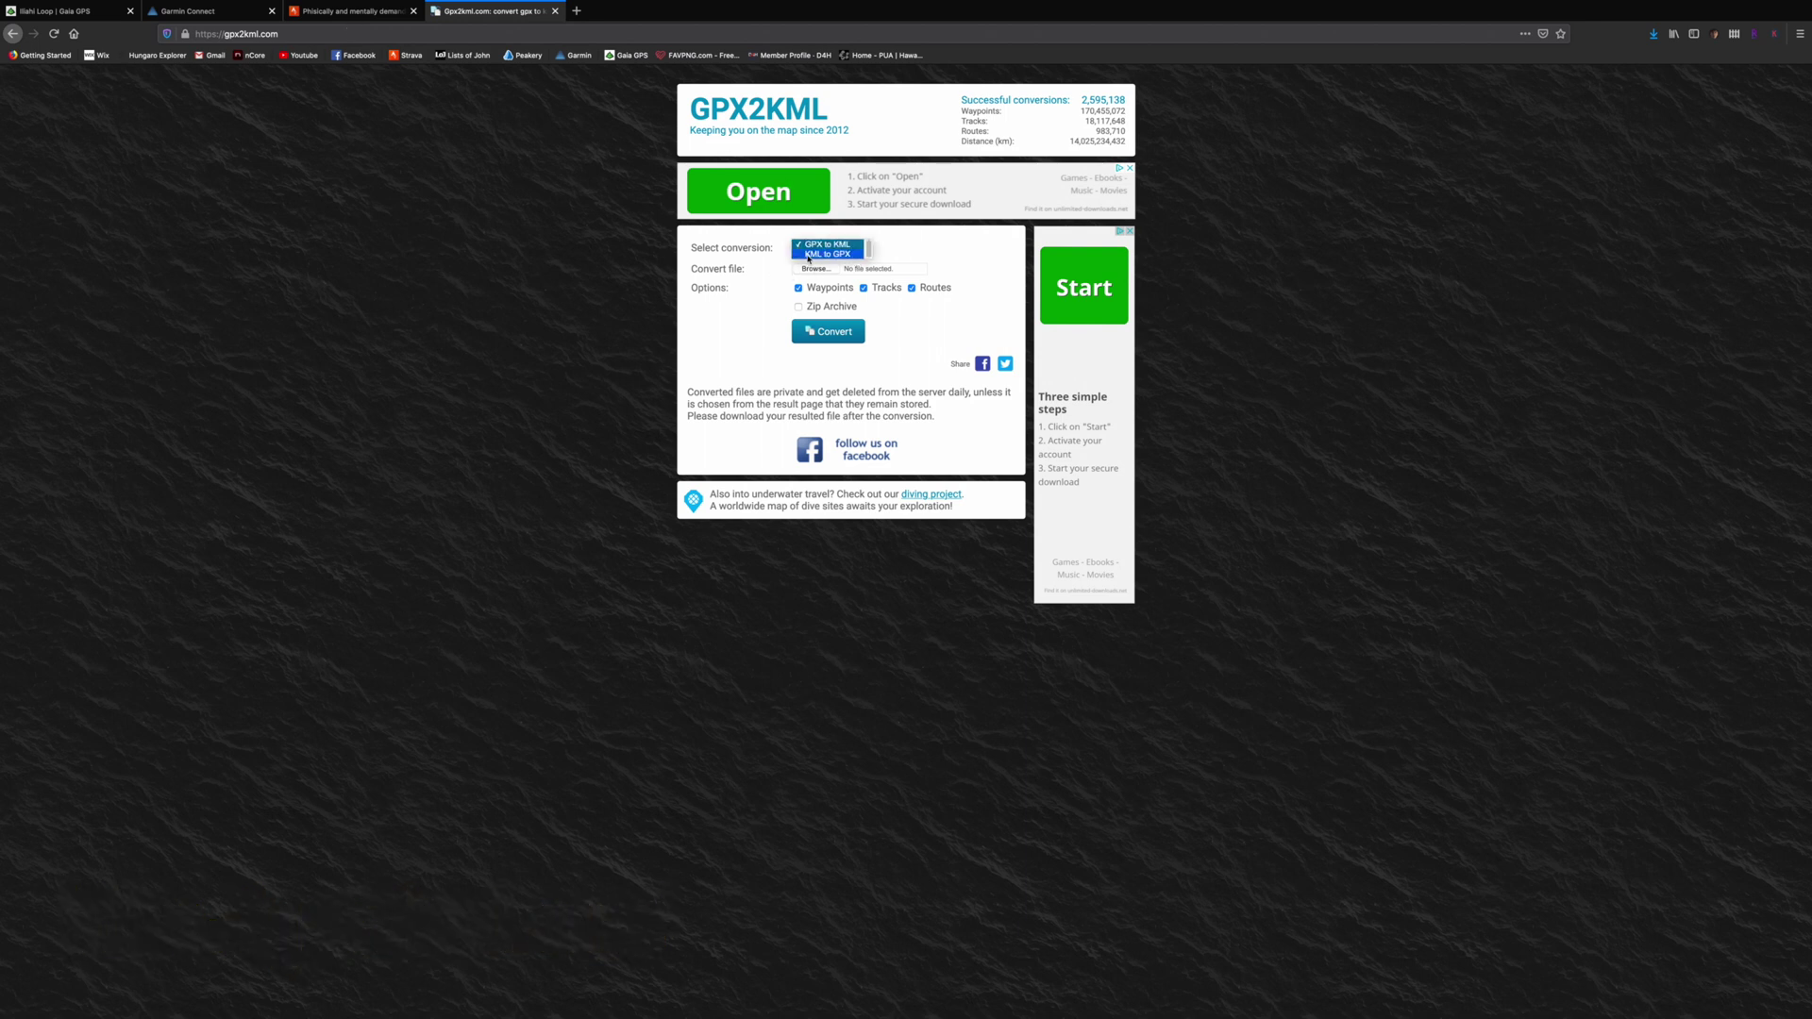
click(899, 254)
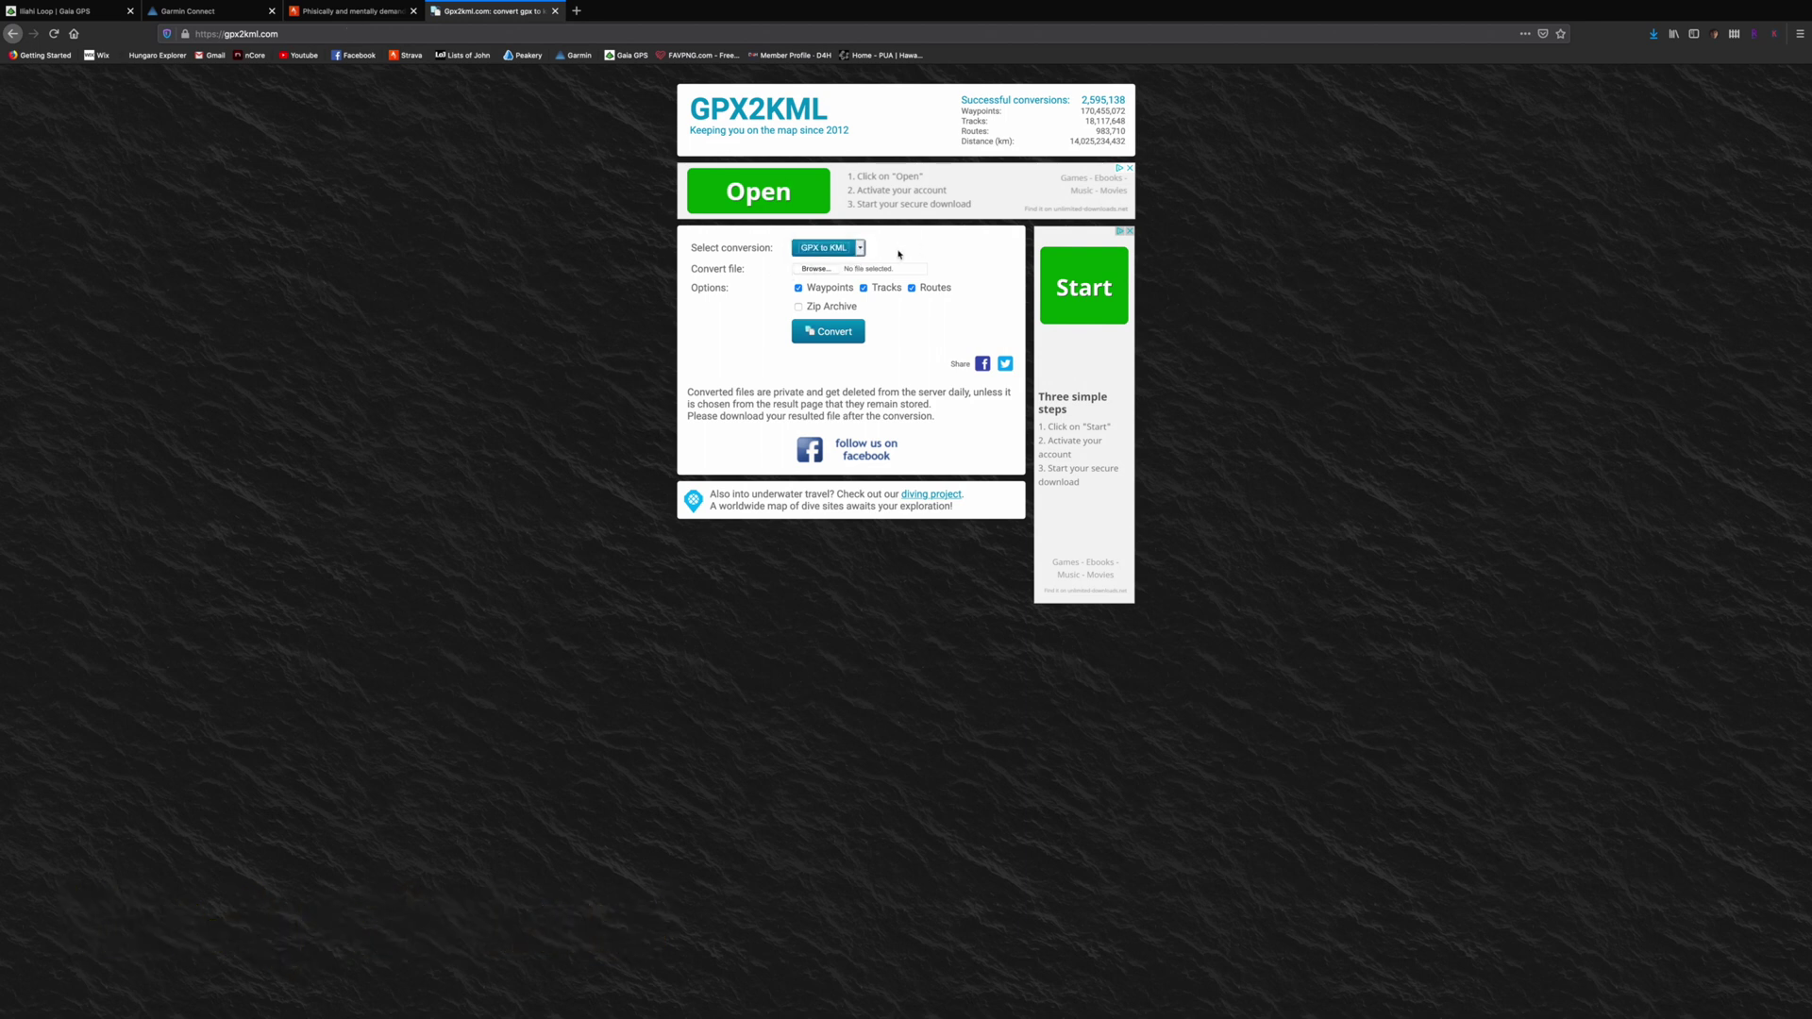
click(819, 270)
click(833, 334)
Download the converted KML file and open it with Google Earth Pro
click(809, 279)
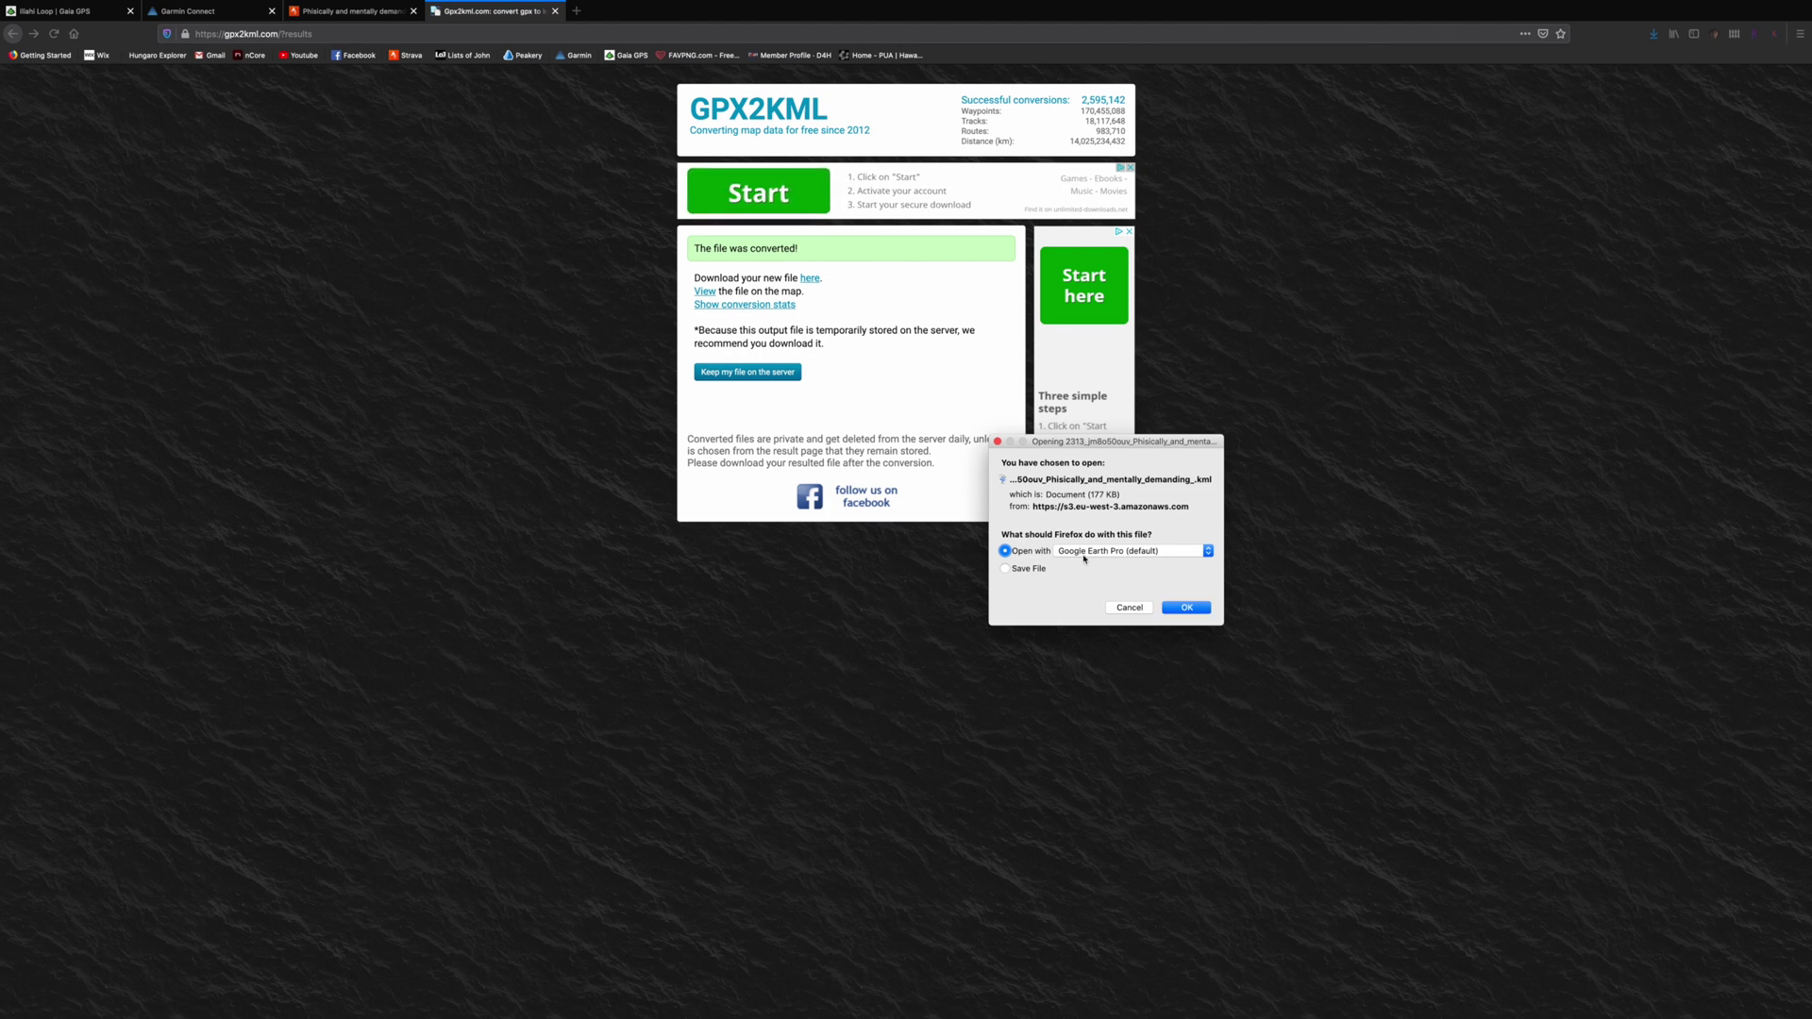
click(1187, 608)
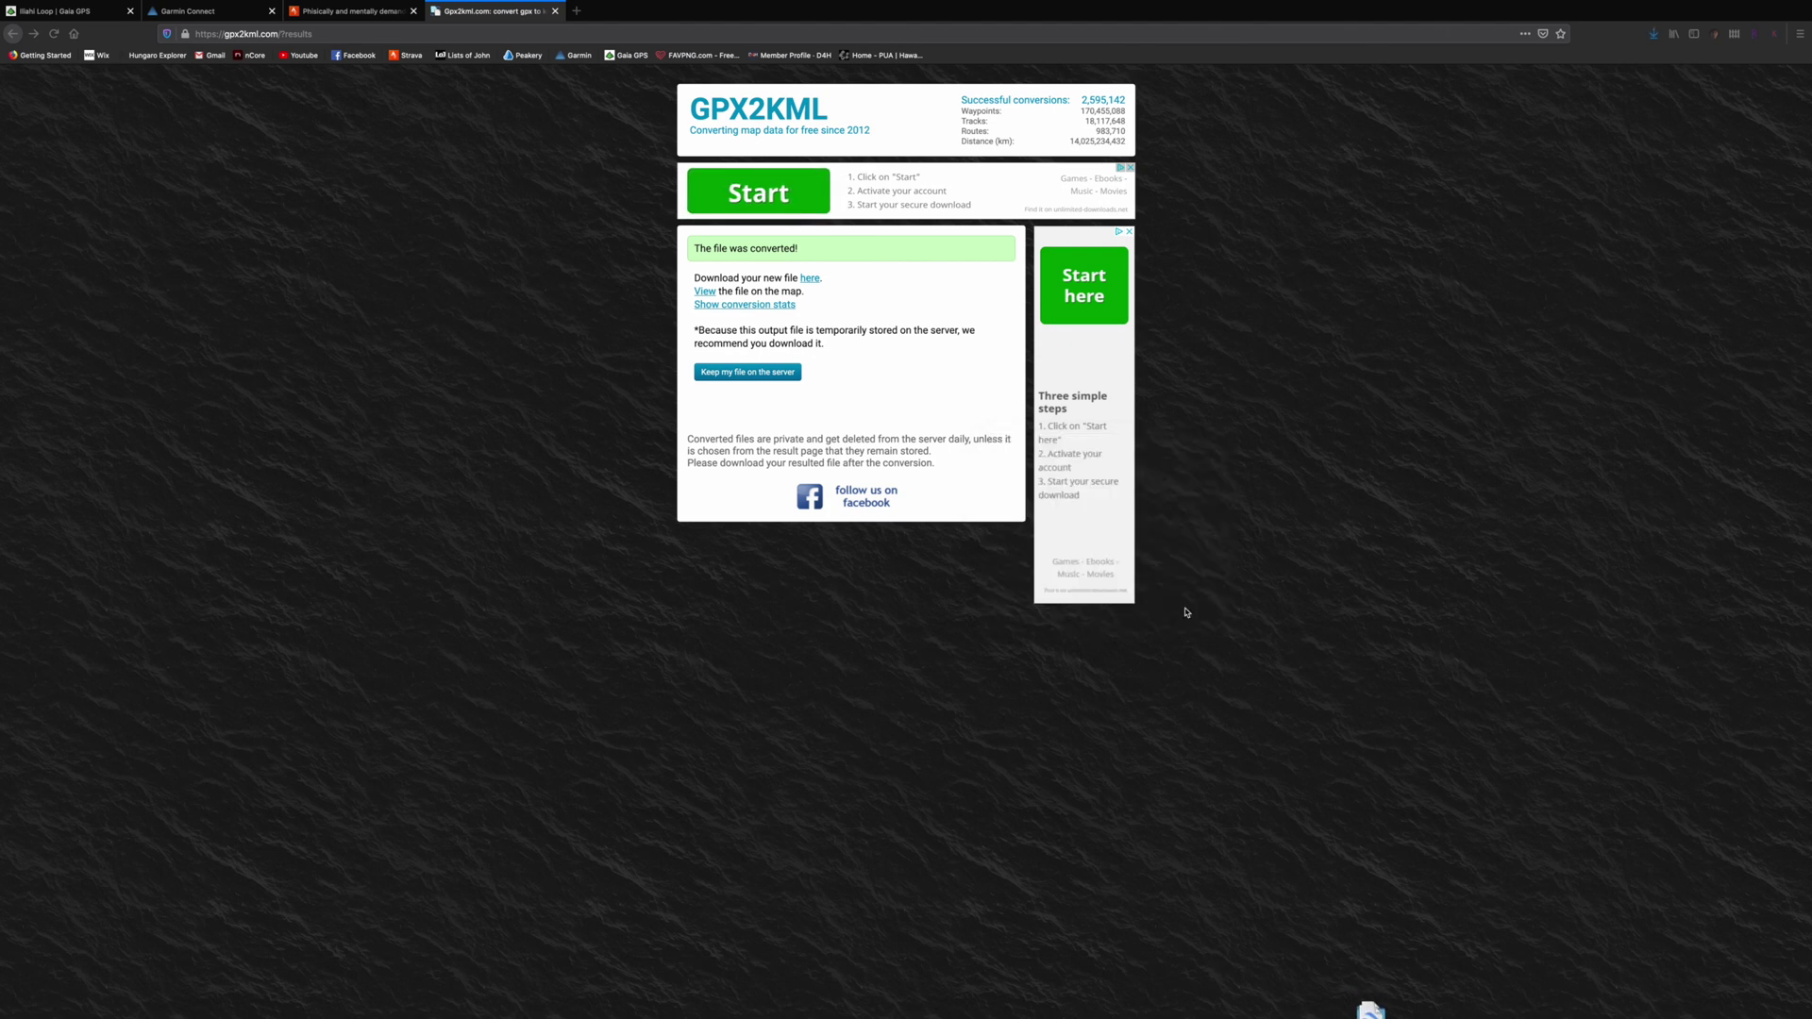
mouse_move(1367, 1007)
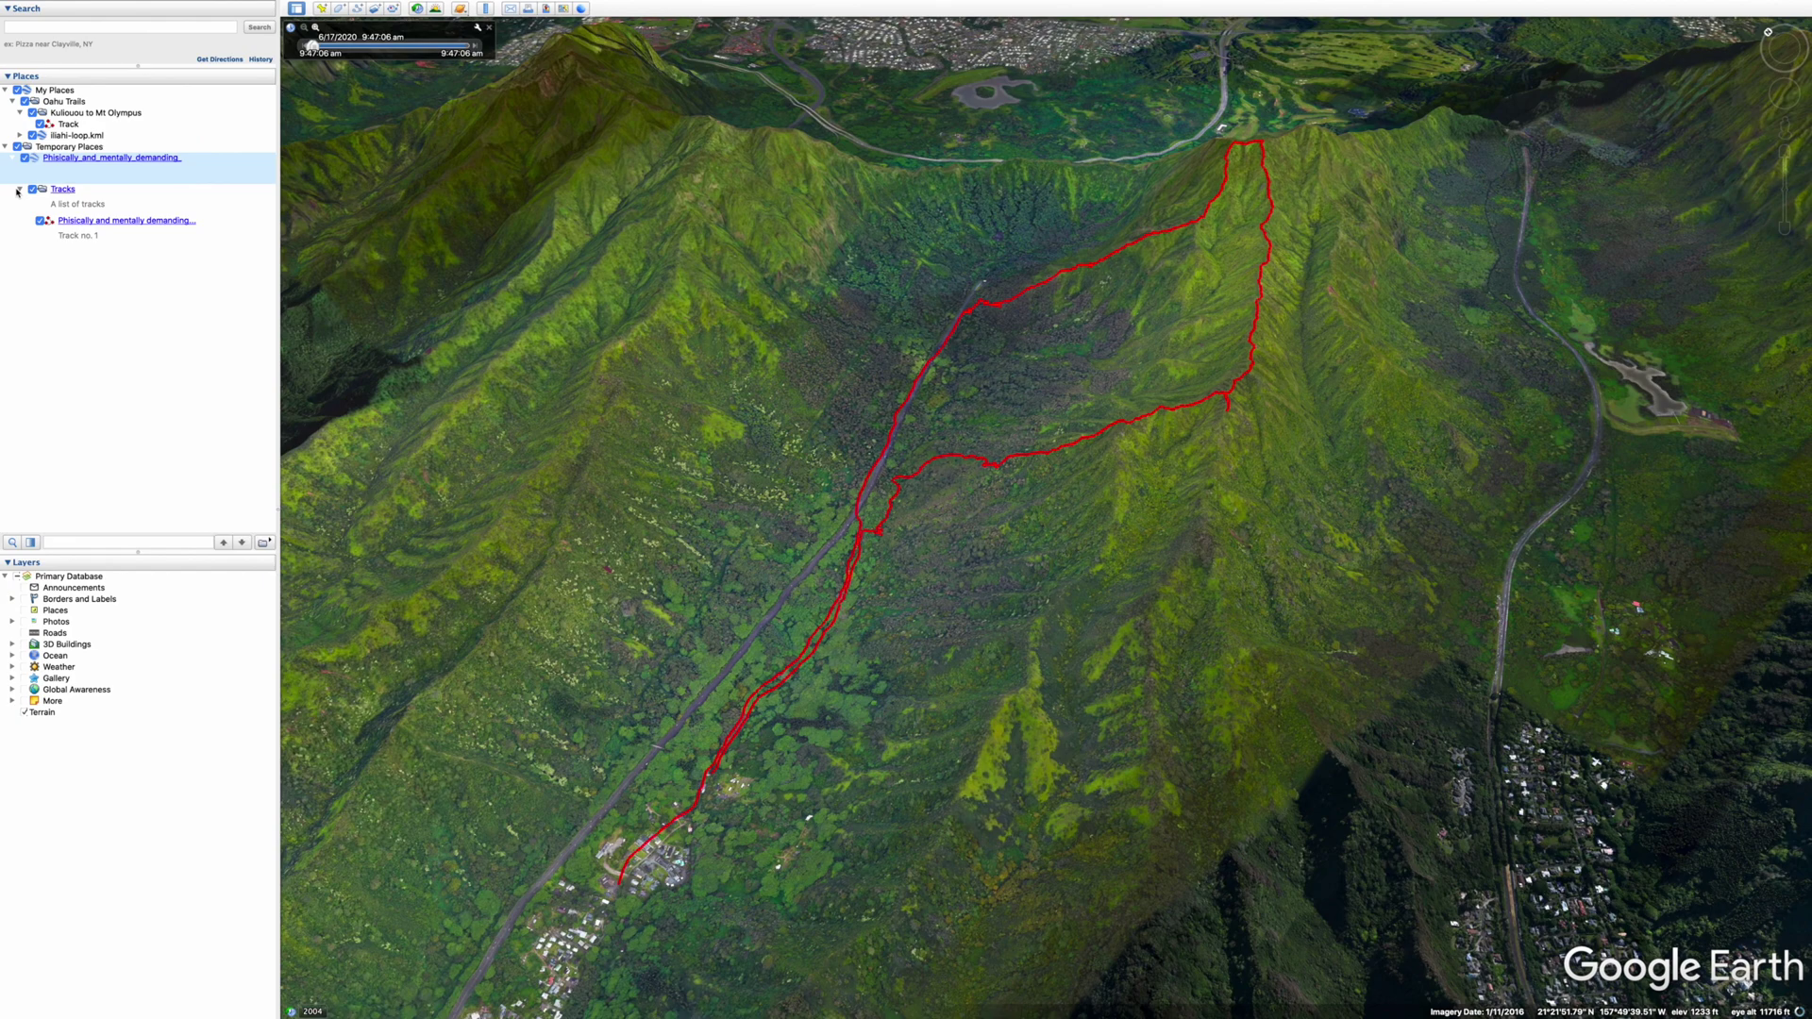
Move the Phisically_and_mentally_demanding_ track from Temporary Places into the Oahu Trails folder
scroll(998, 473, down, 6)
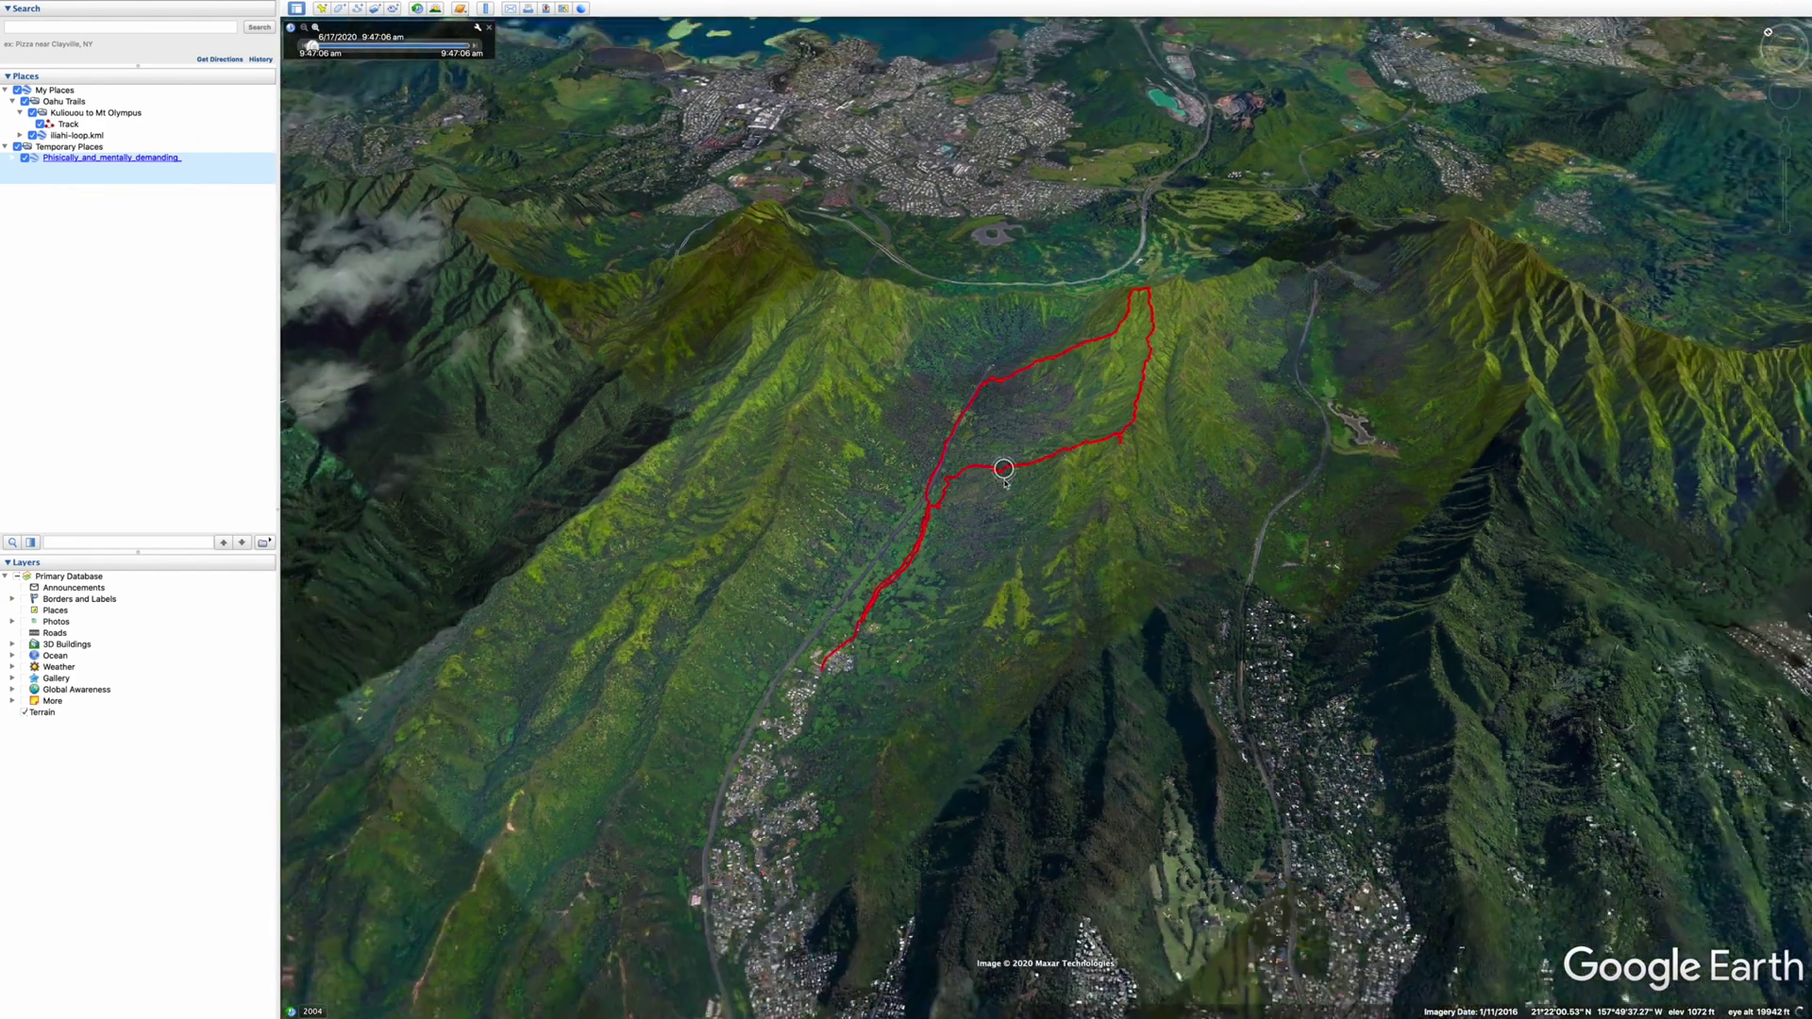
scroll(967, 514, down, 5)
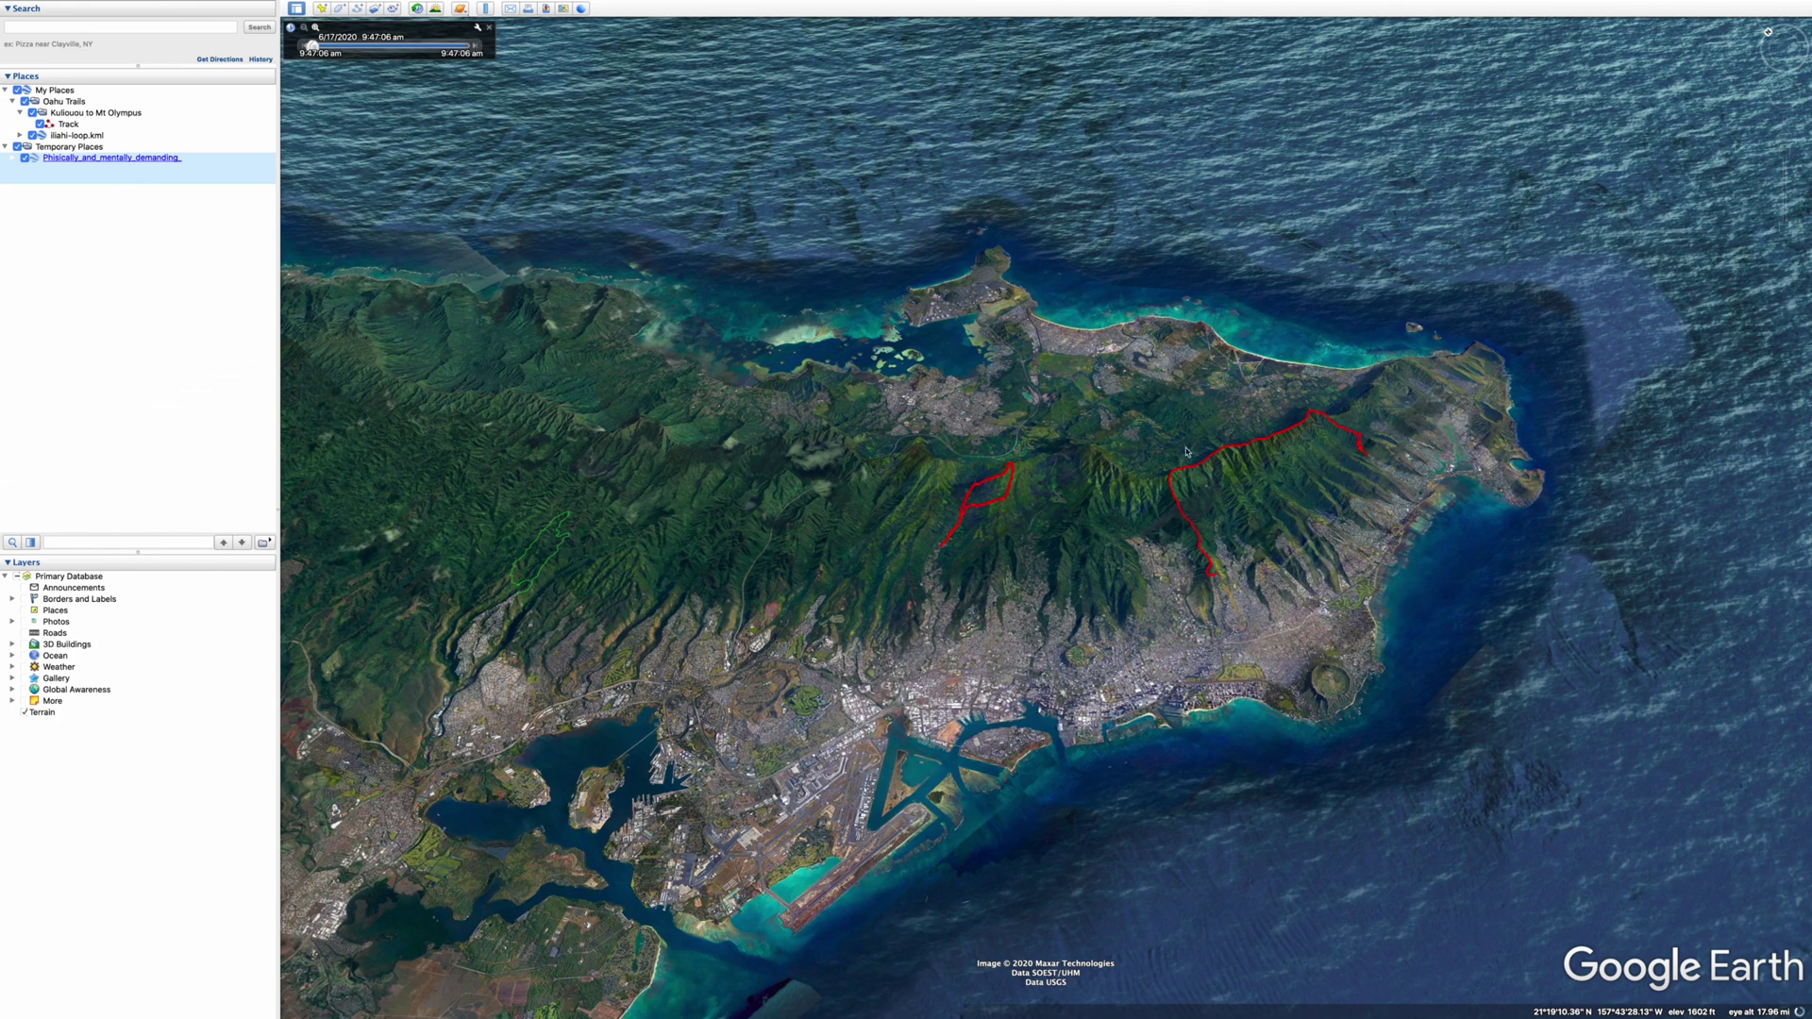
scroll(966, 504, up, 3)
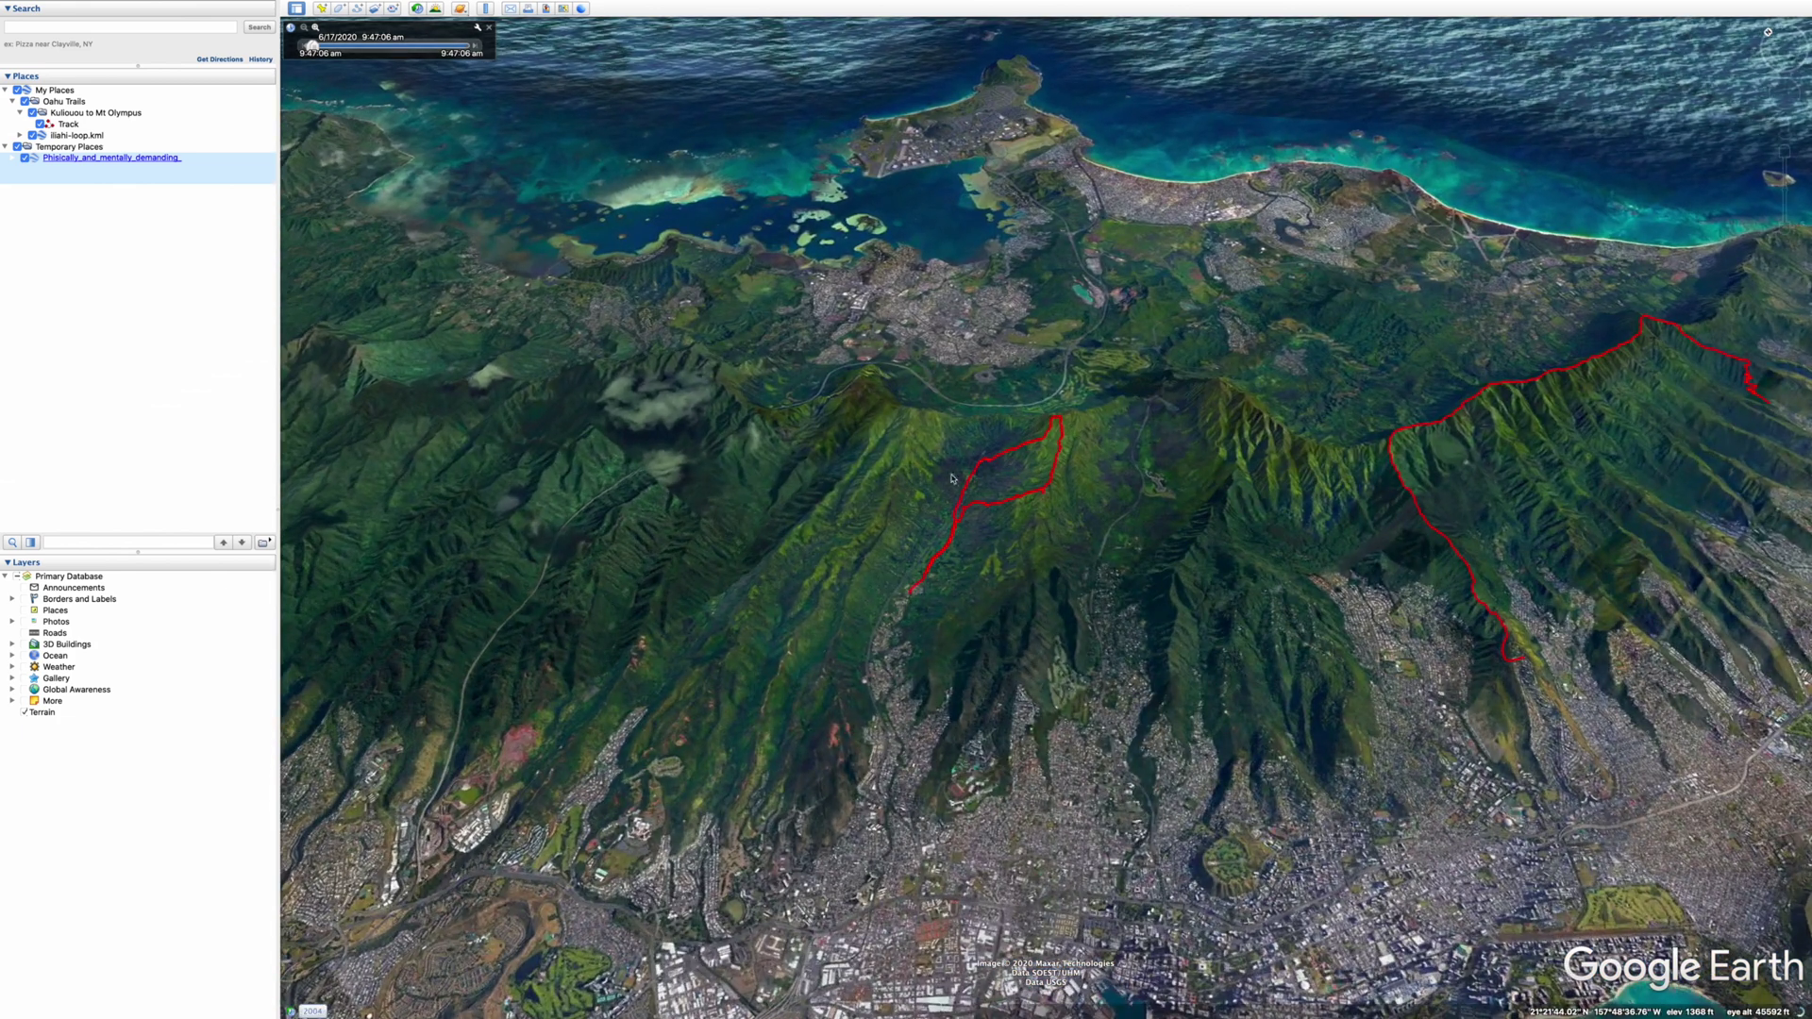
double_click(1132, 605)
double_click(646, 560)
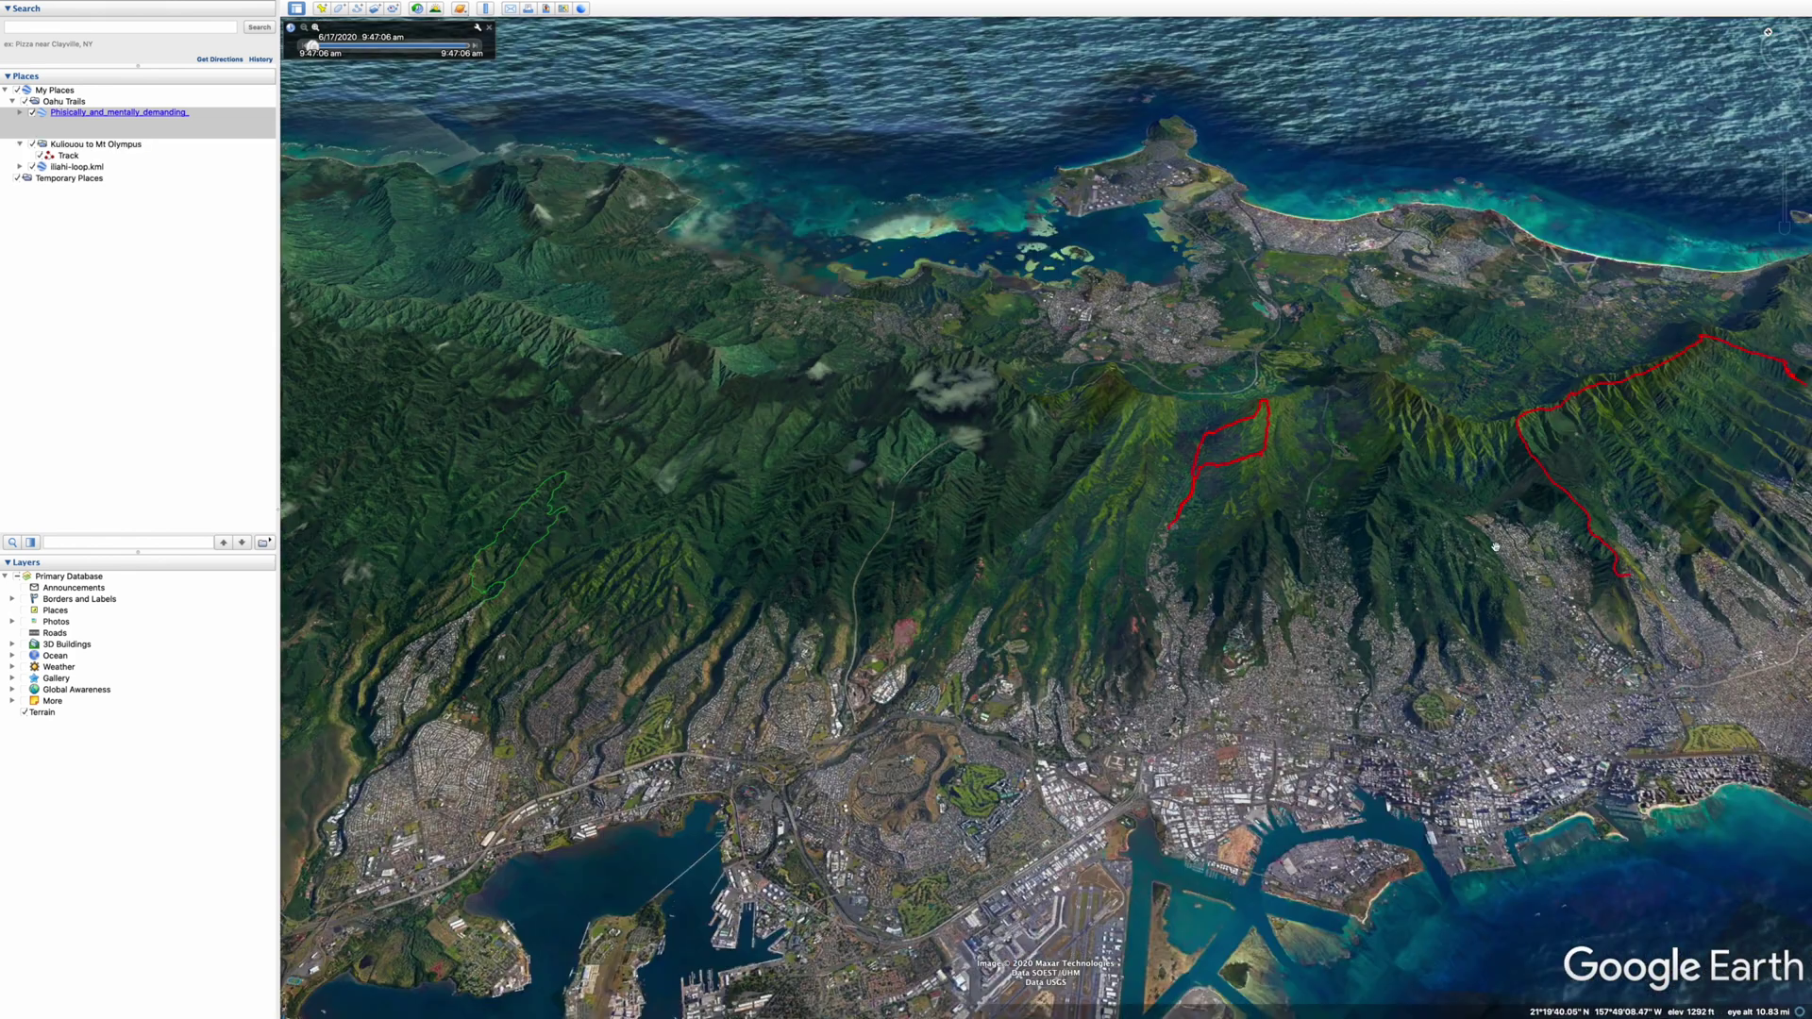
Rename the Track path in the Kuliouou to Mt Olympus folder to Koolau Crossover
scroll(923, 584, up, 2)
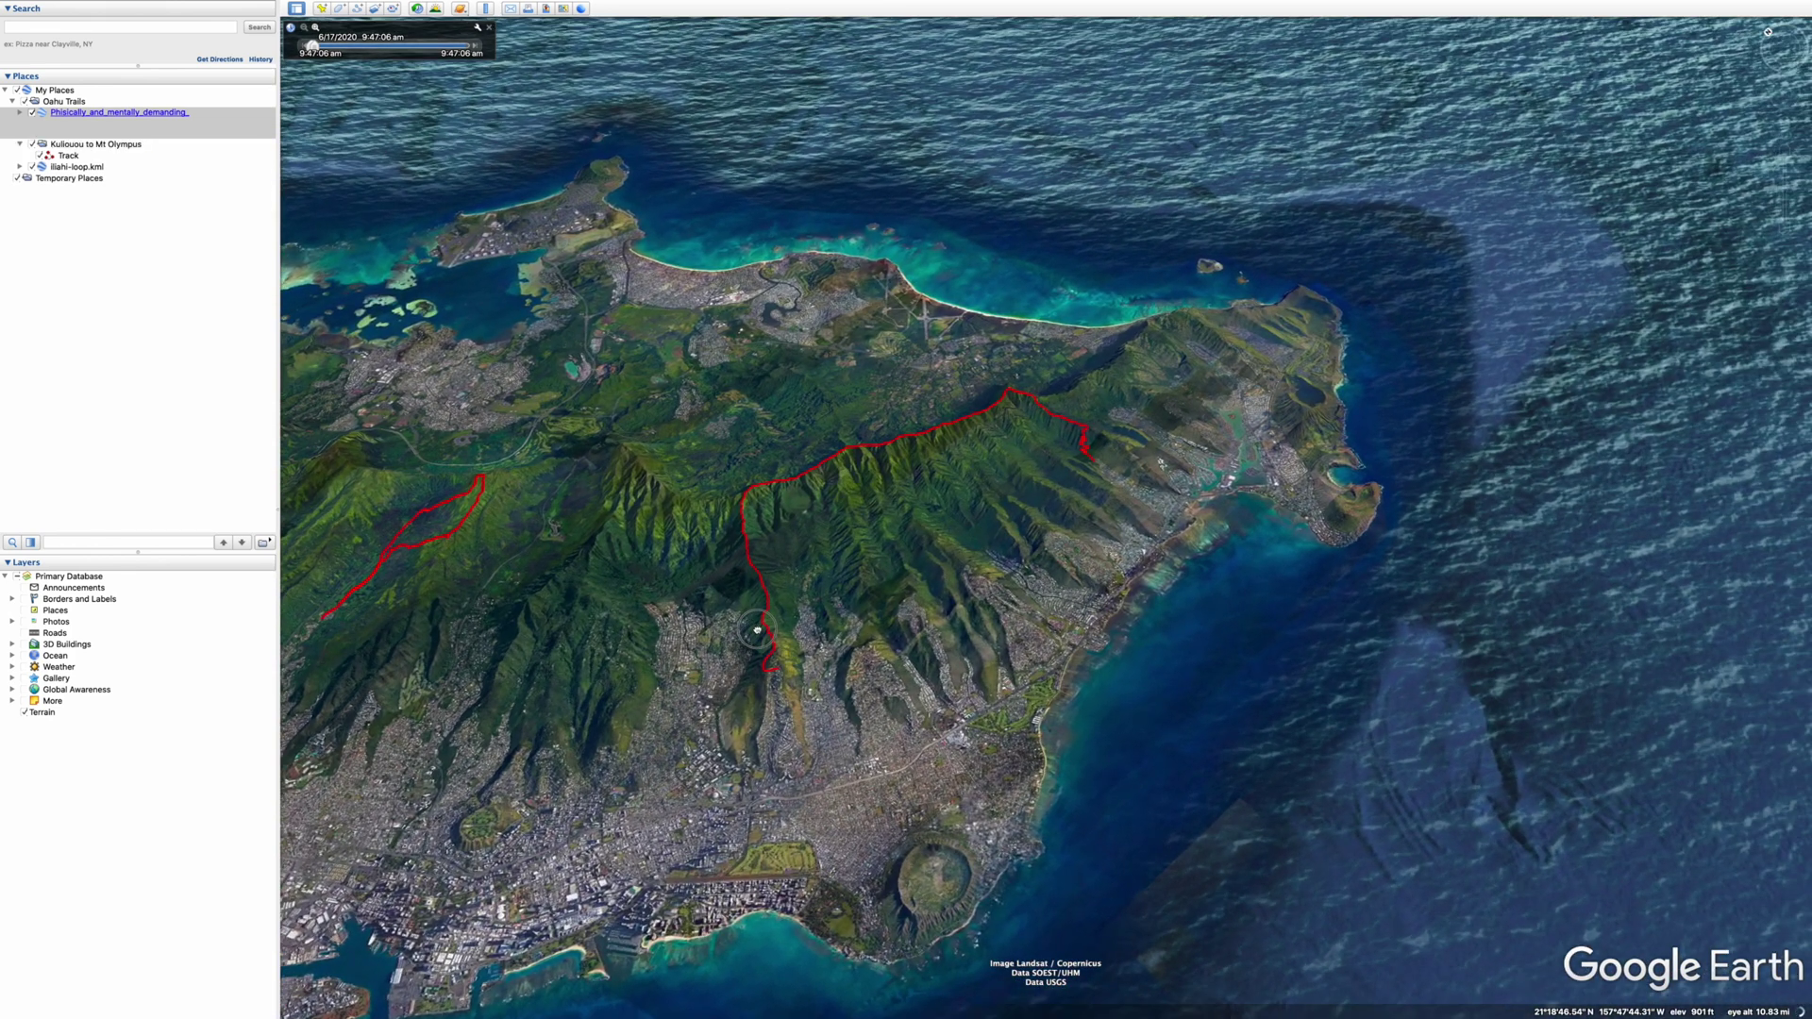
scroll(745, 791, up, 3)
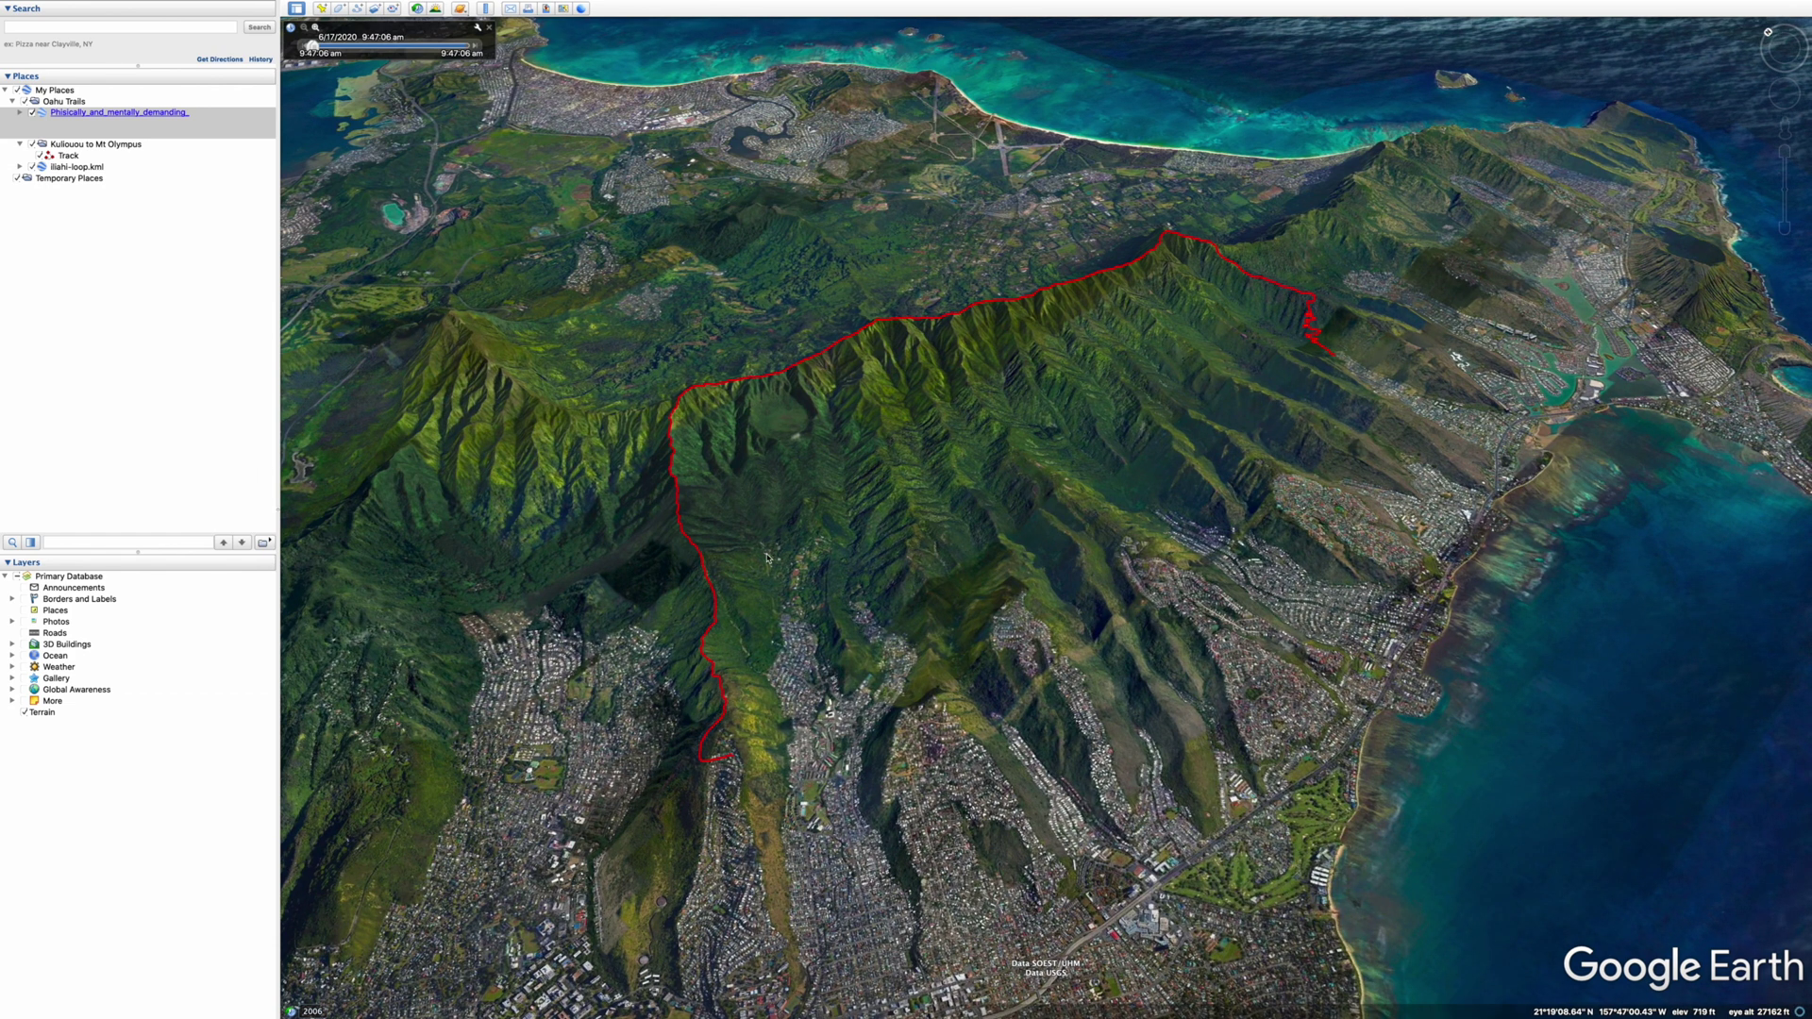
scroll(769, 561, up, 3)
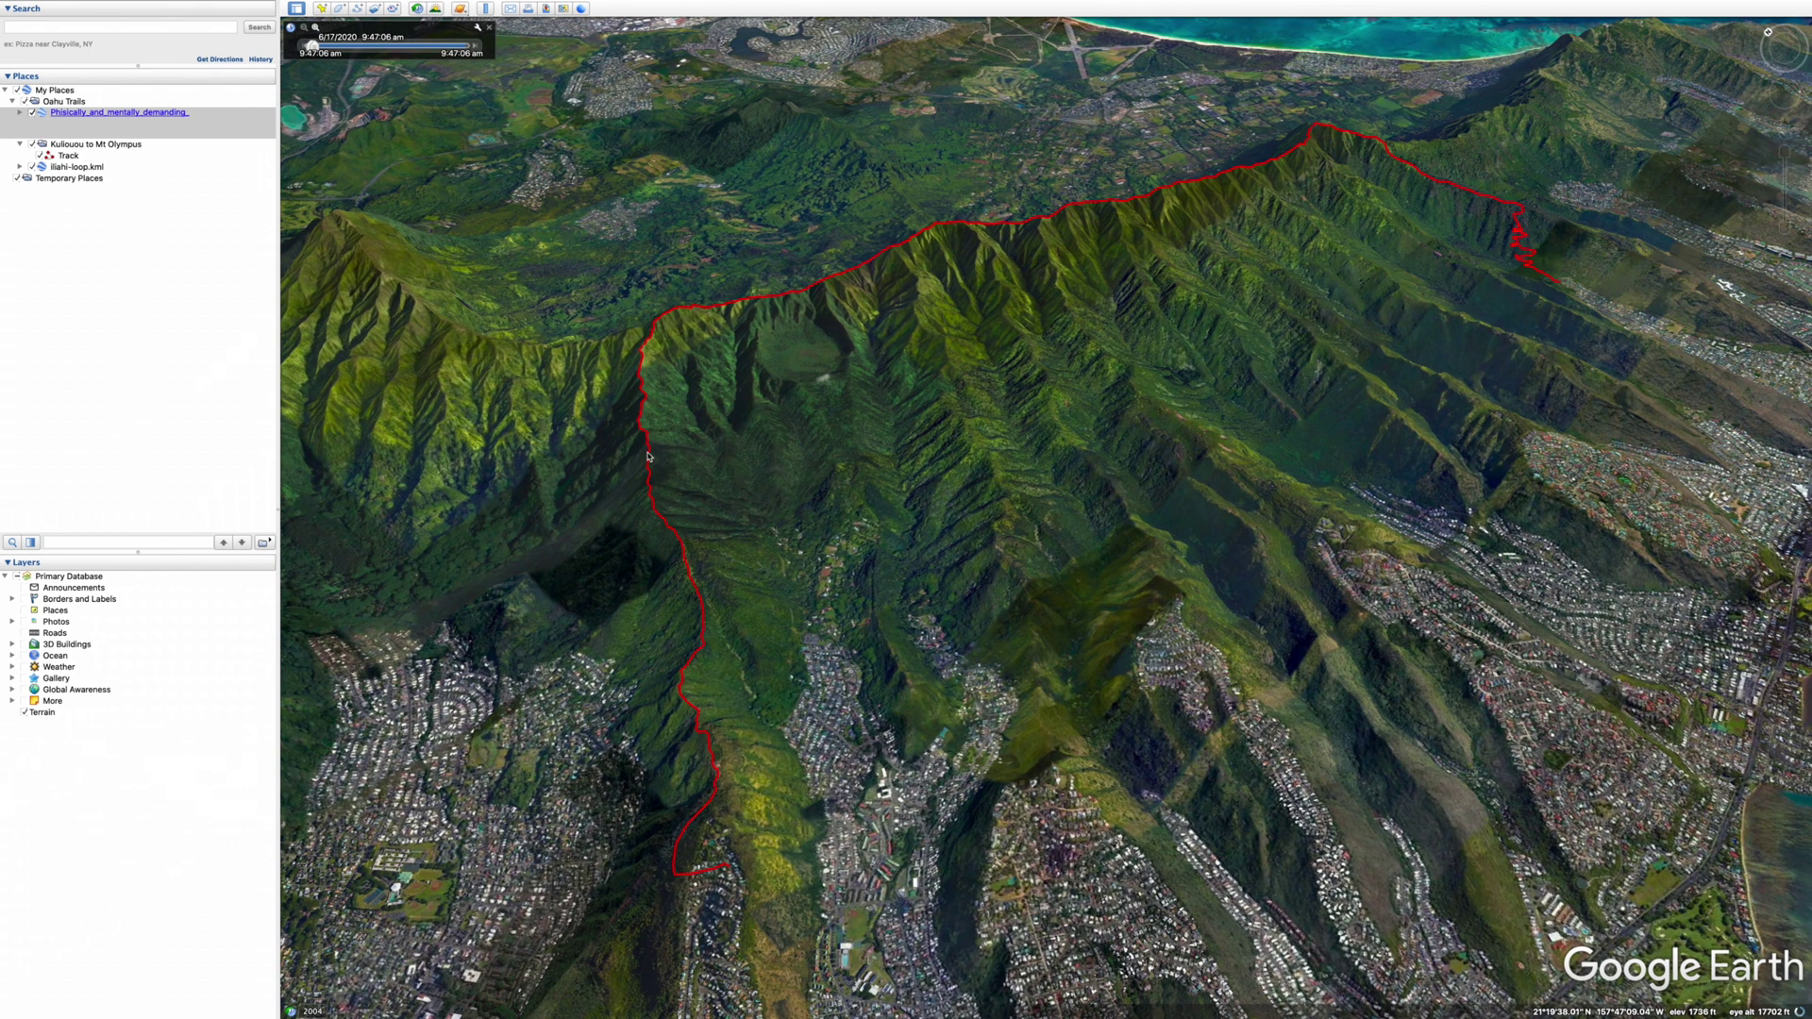
click(59, 155)
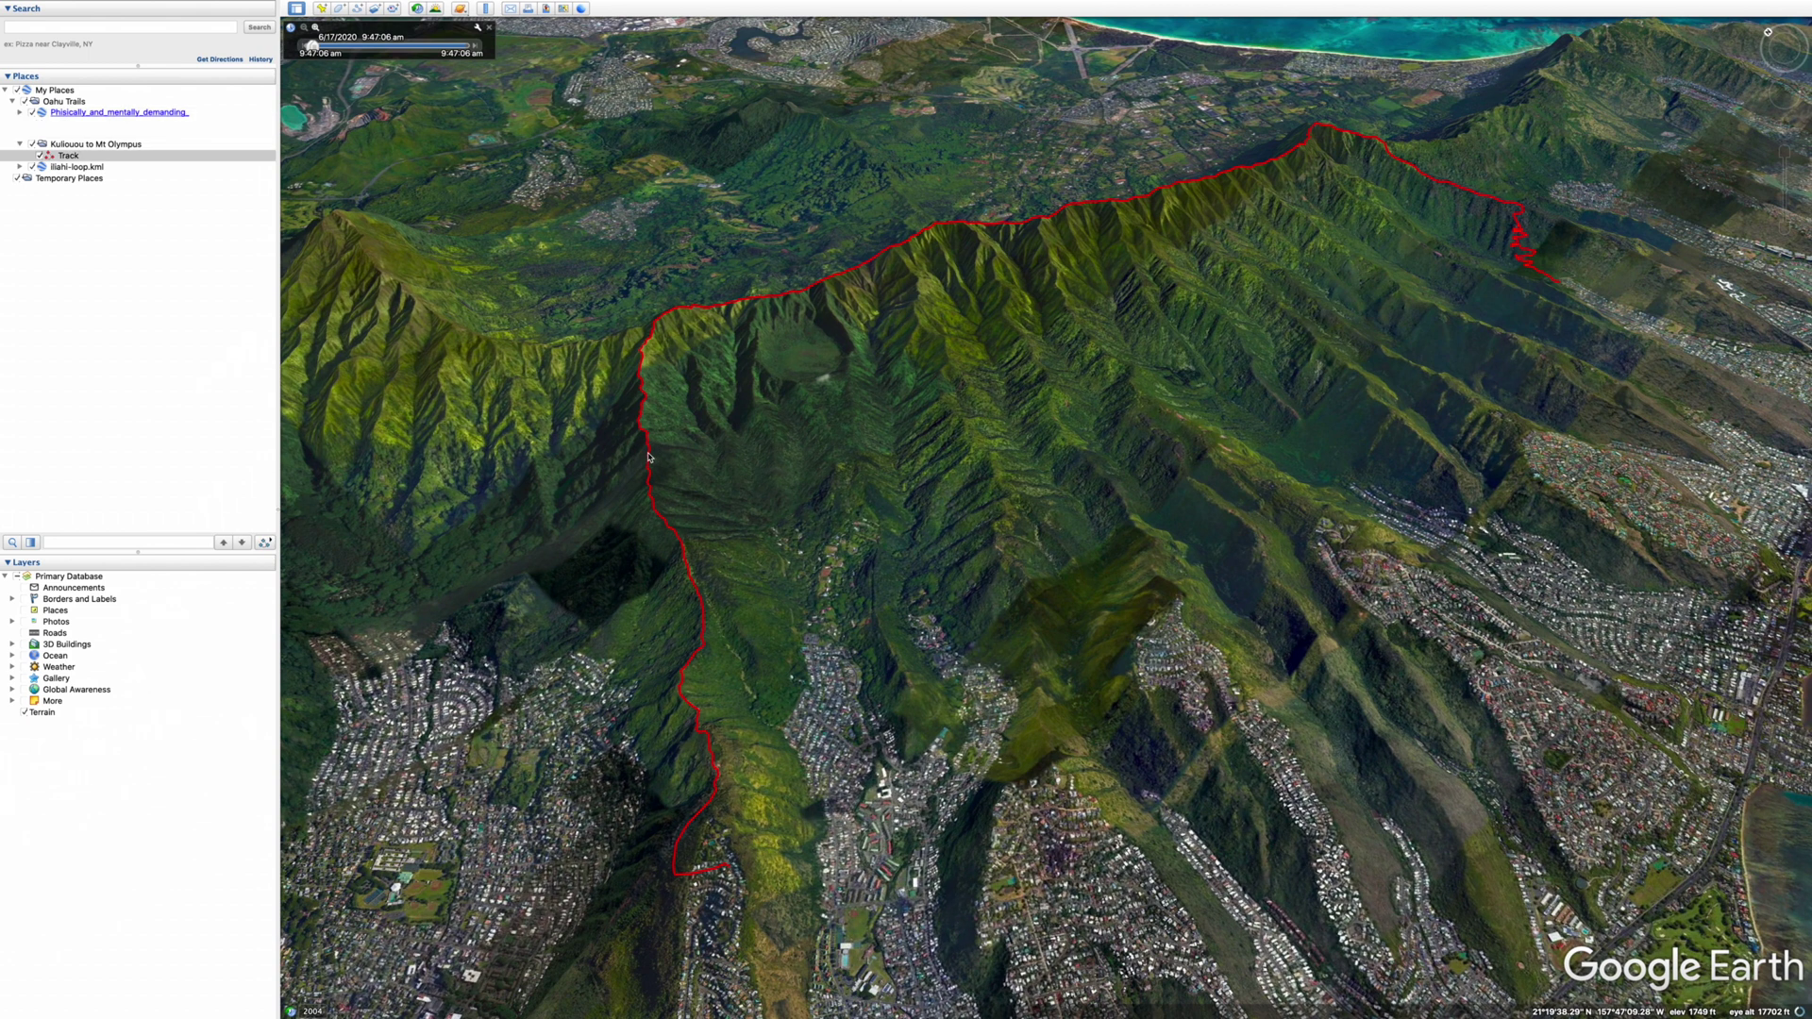
click(90, 145)
click(67, 155)
right_click(68, 155)
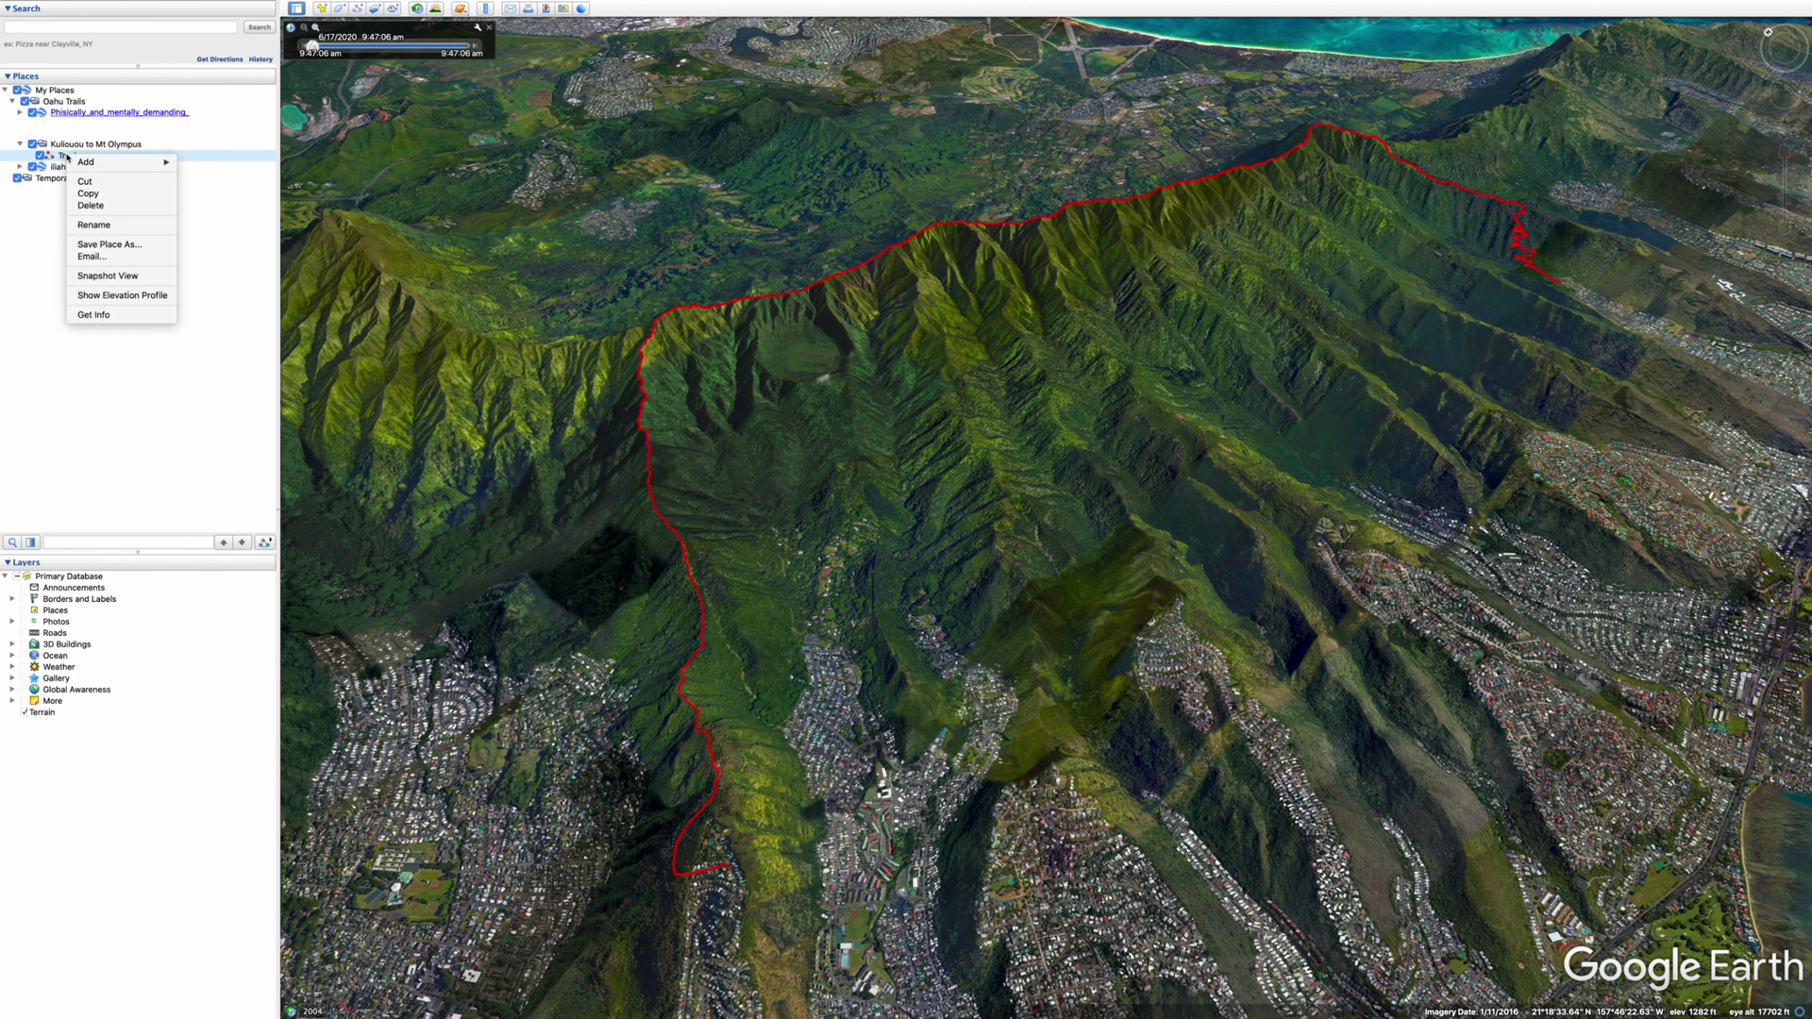
click(109, 316)
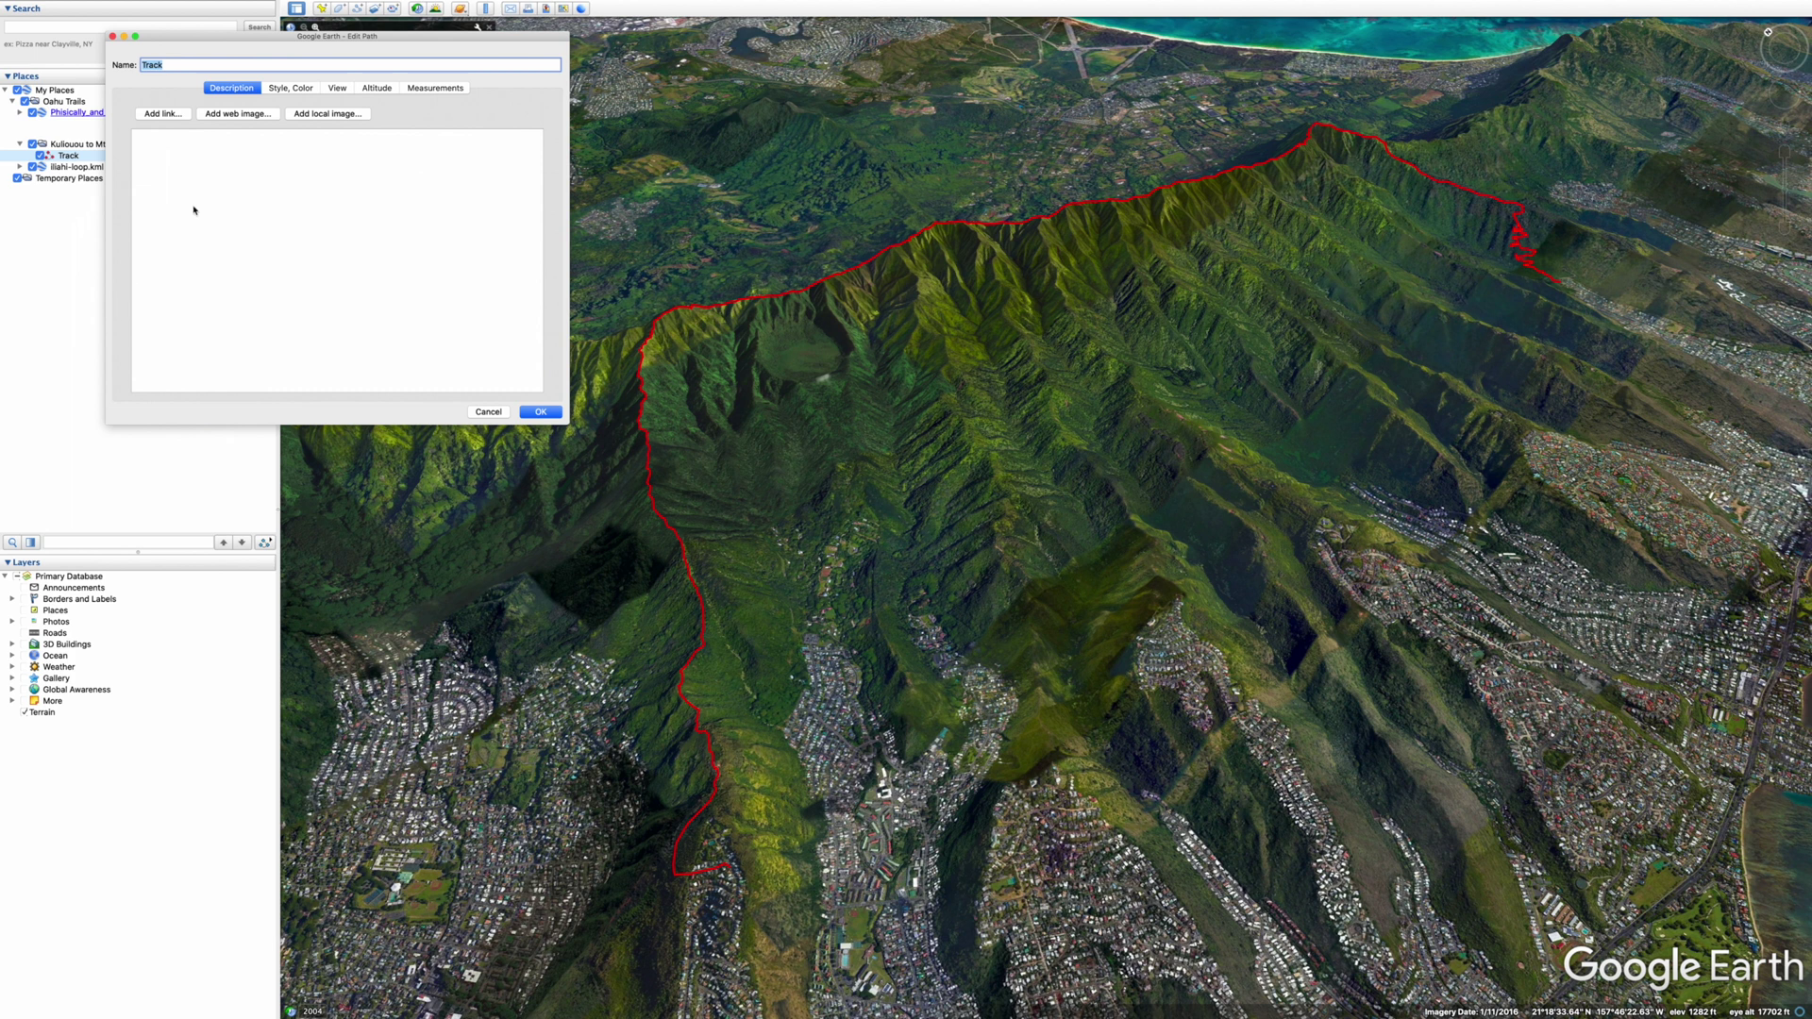
drag(397, 45, 351, 242)
drag(154, 267, 91, 267)
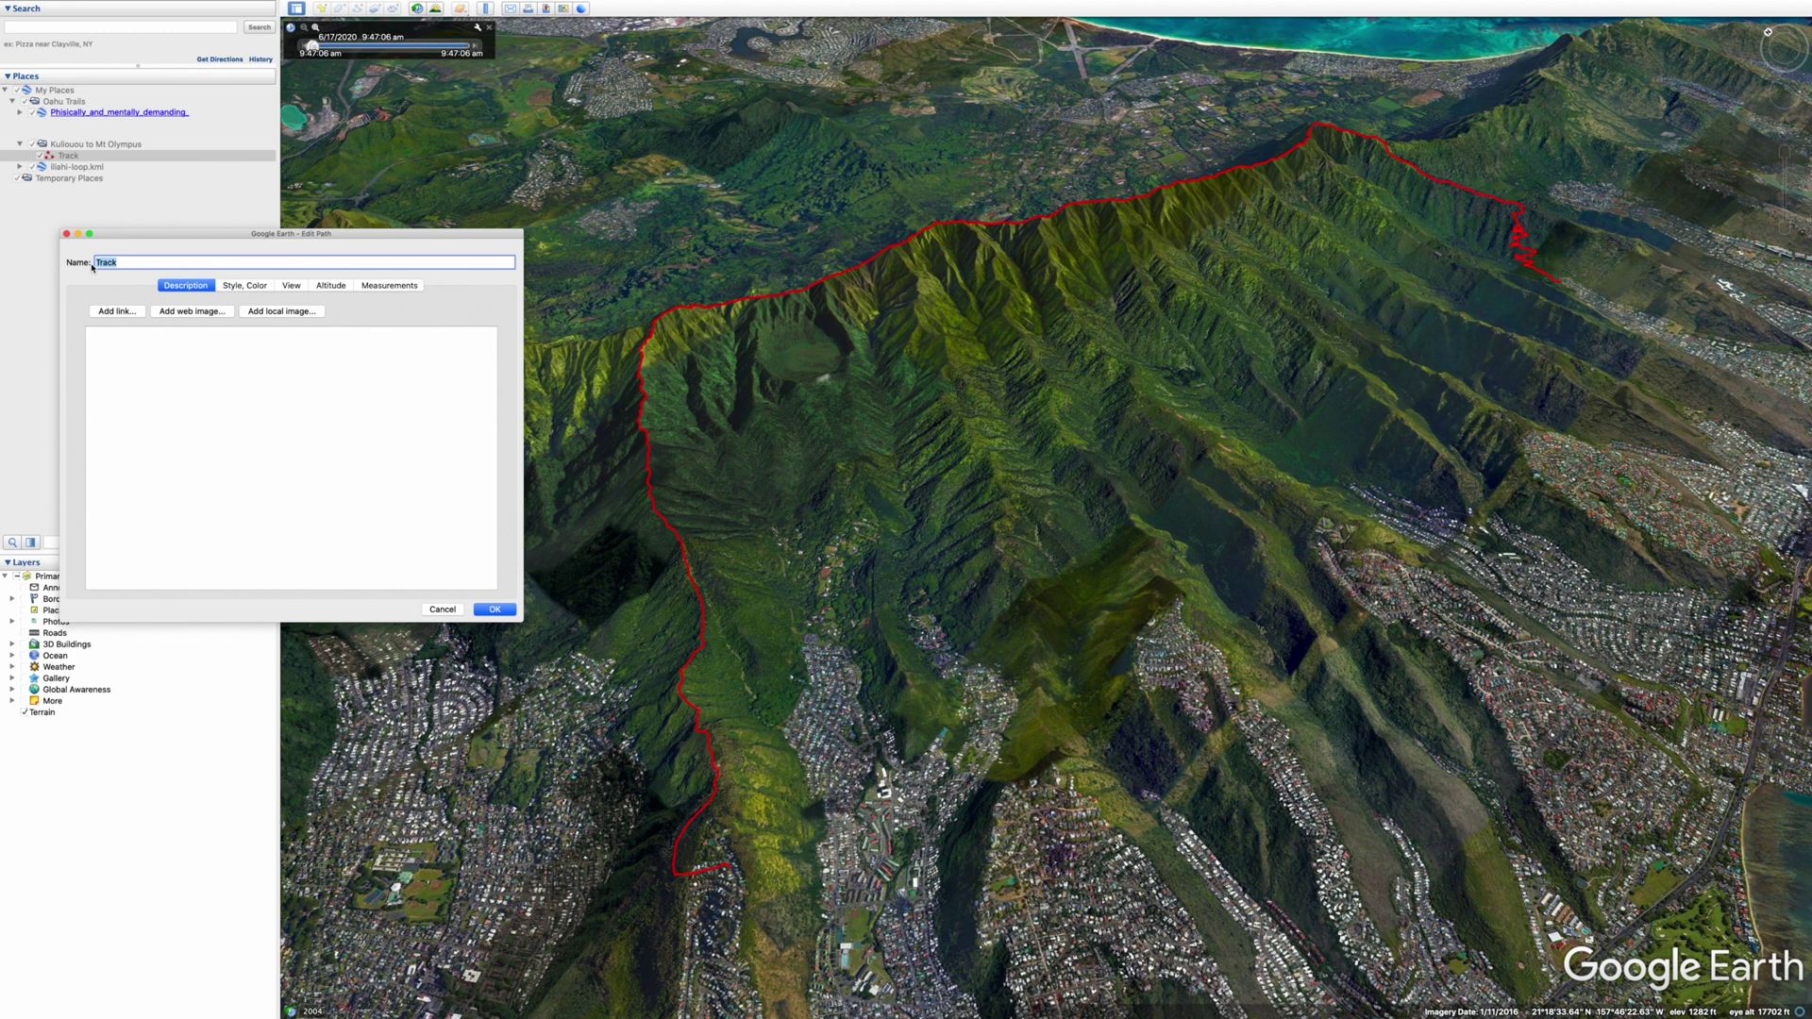
text(Koolau Crossover)
click(116, 353)
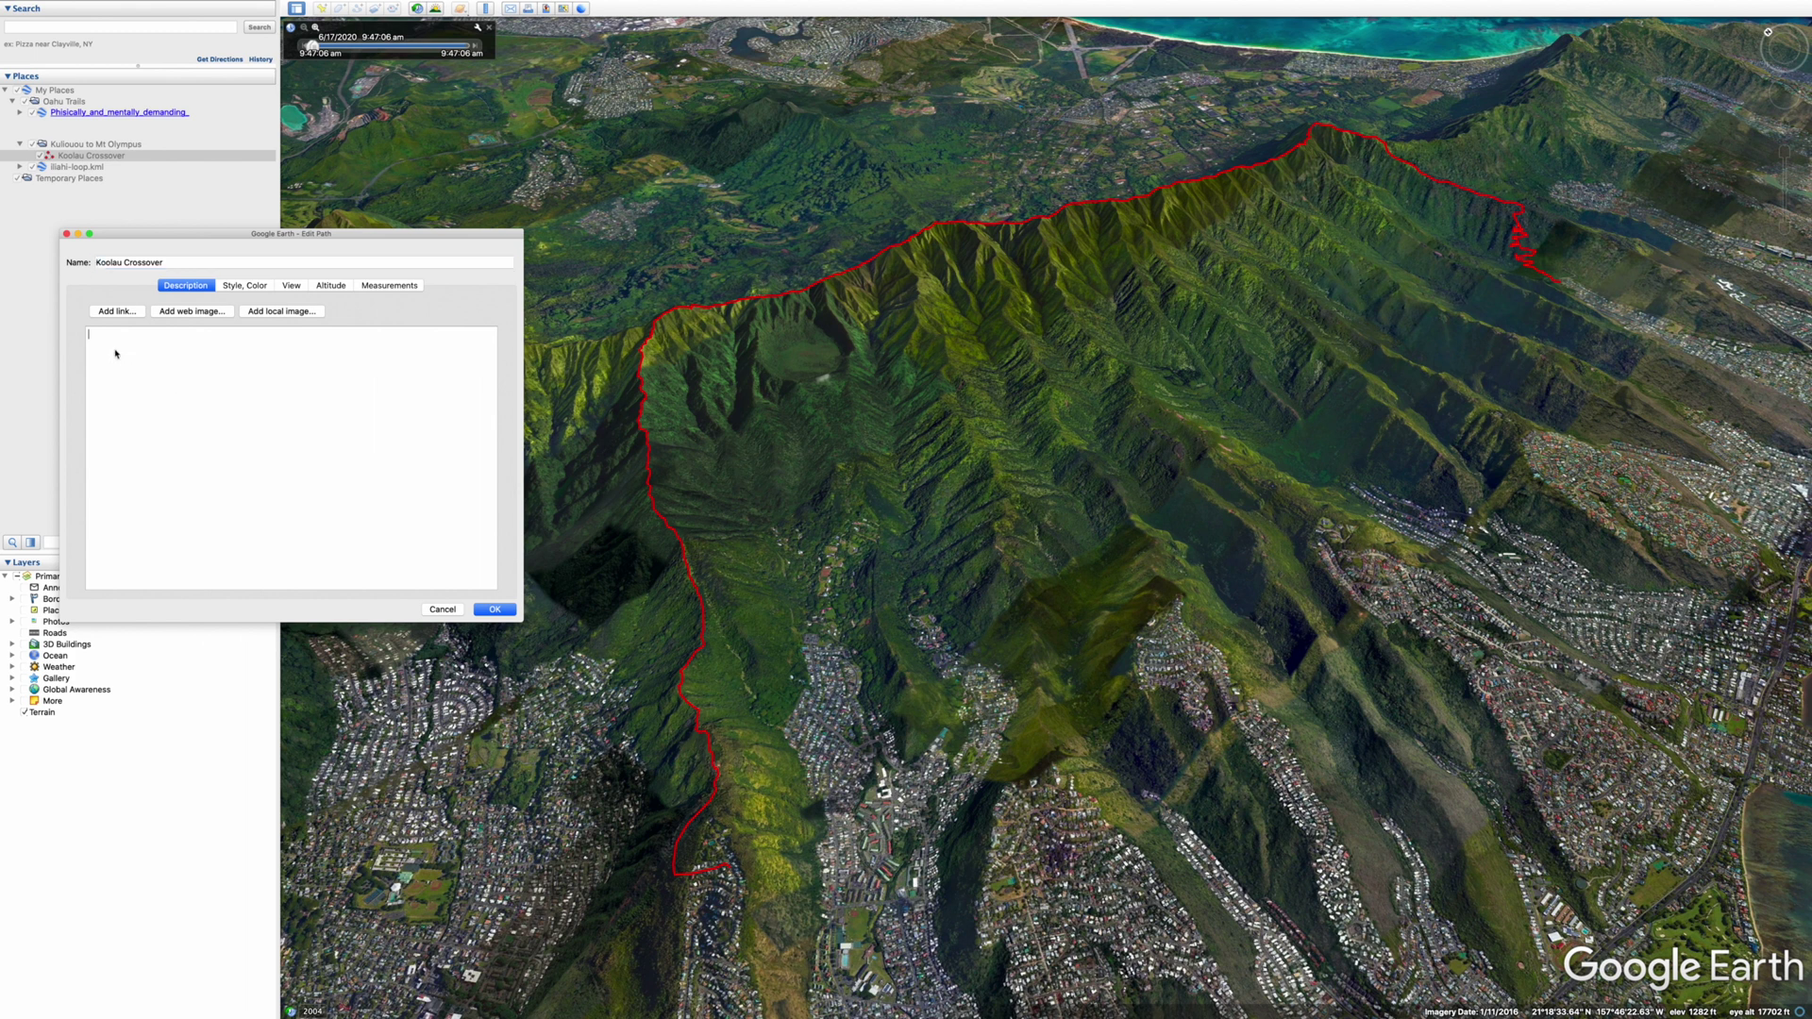
Change the Koolau Crossover path's line color to bright green
click(244, 286)
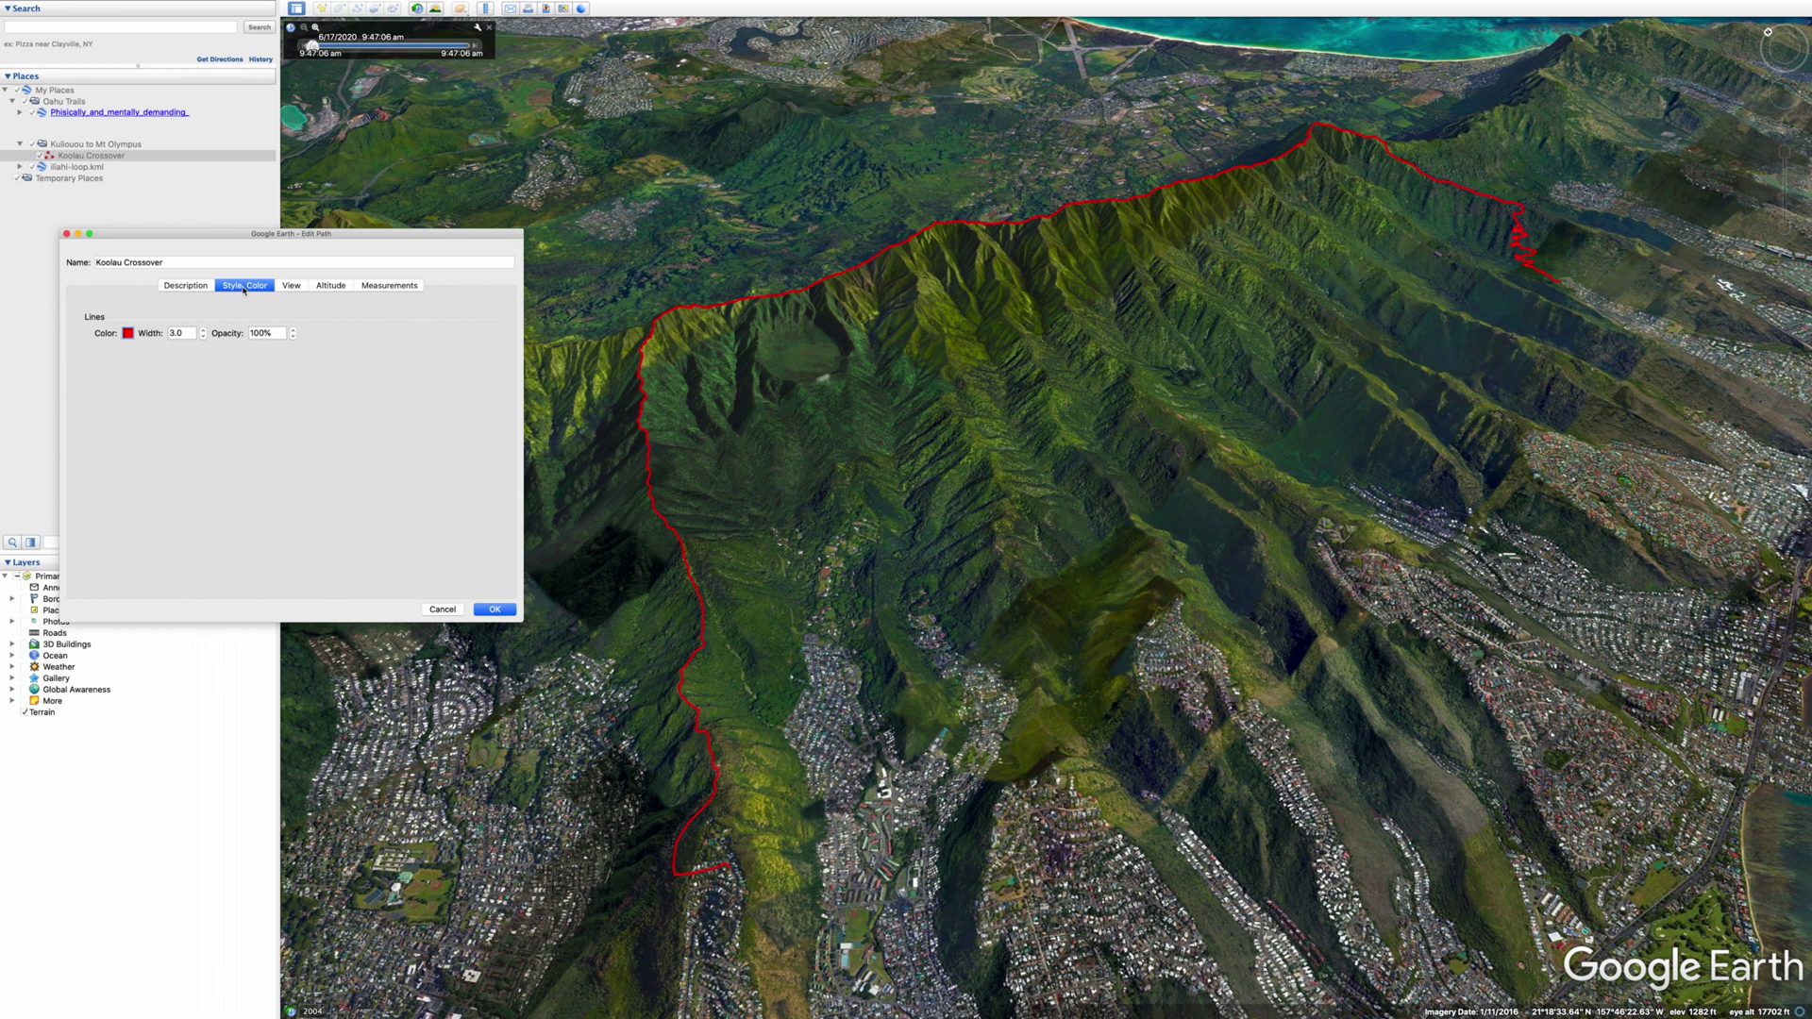
click(203, 337)
click(127, 333)
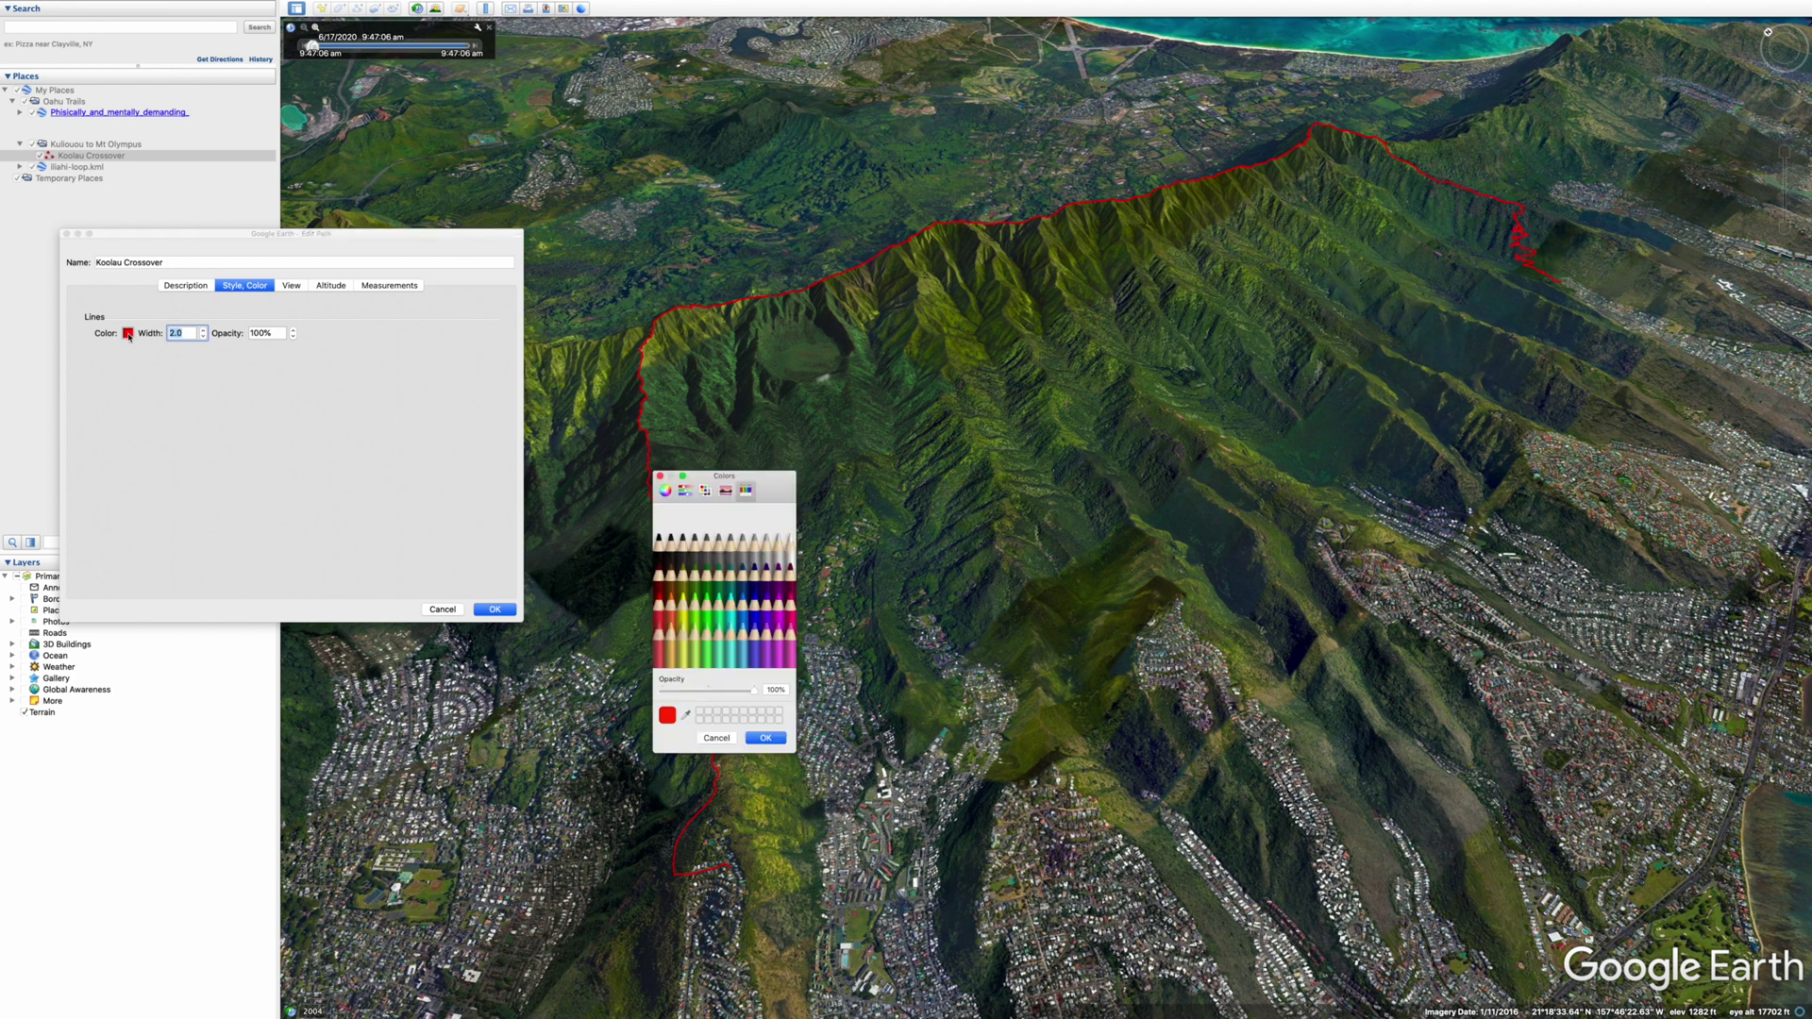
click(697, 615)
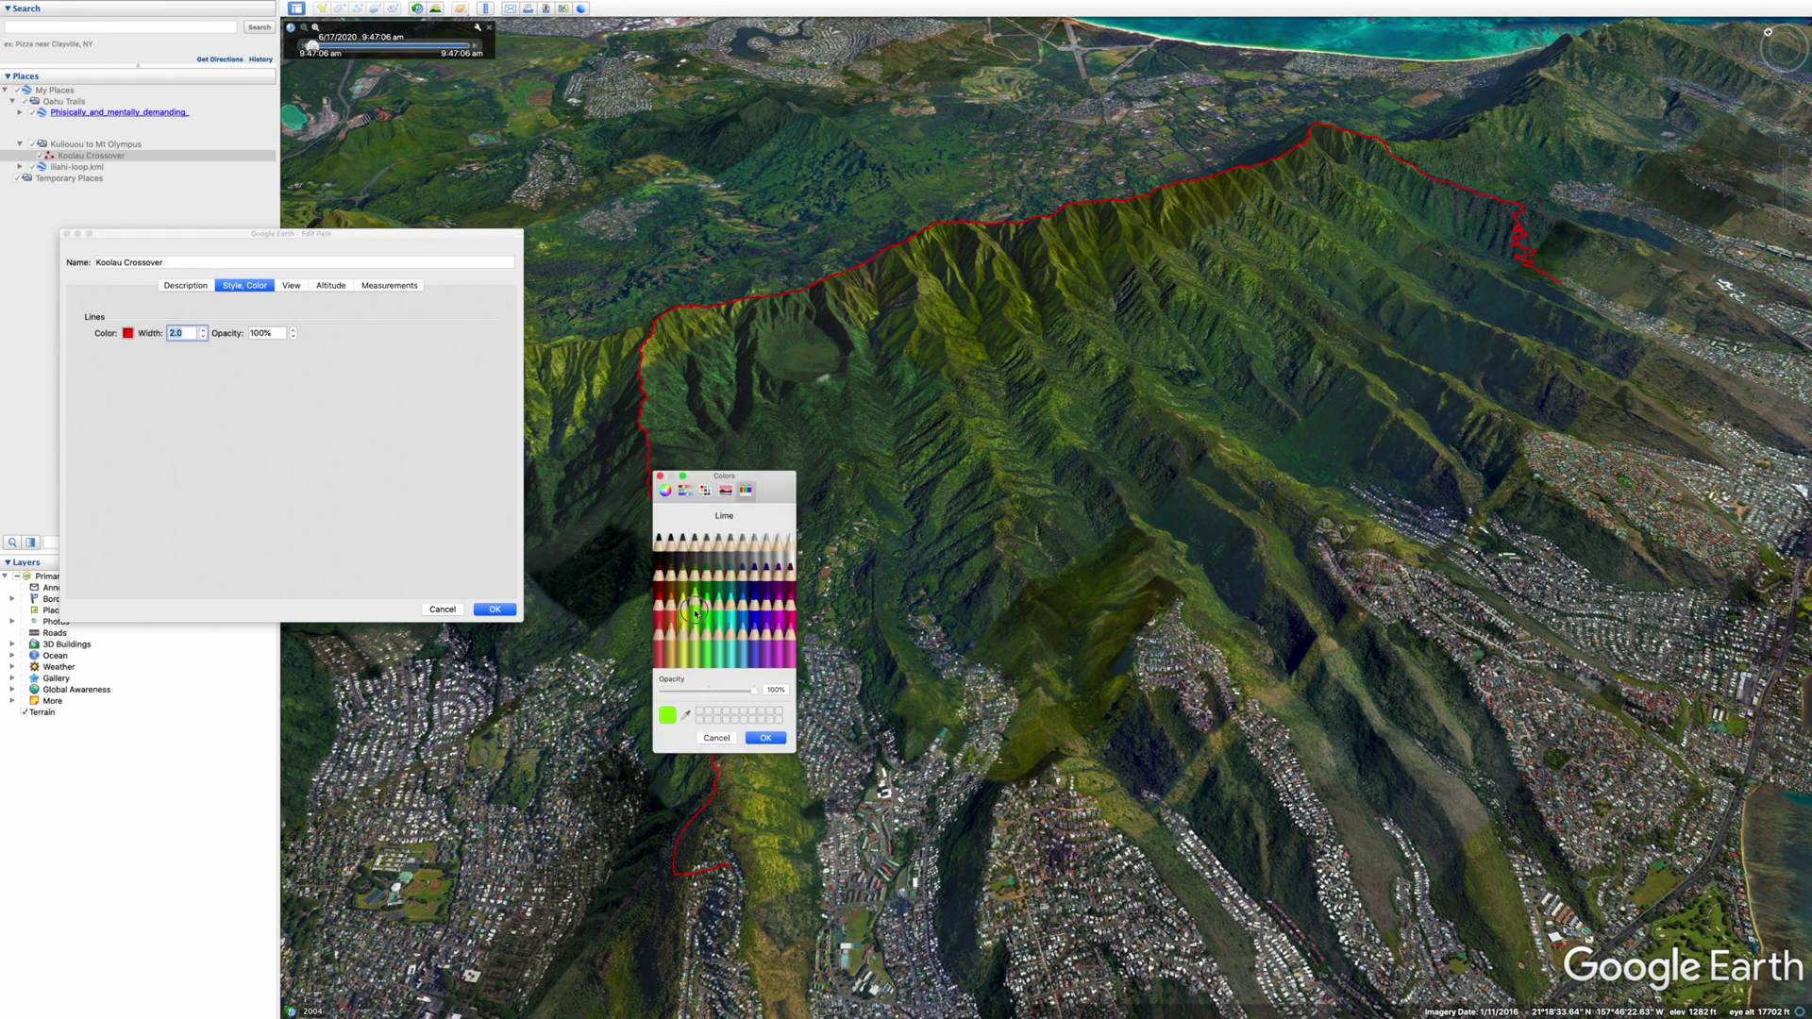
click(764, 739)
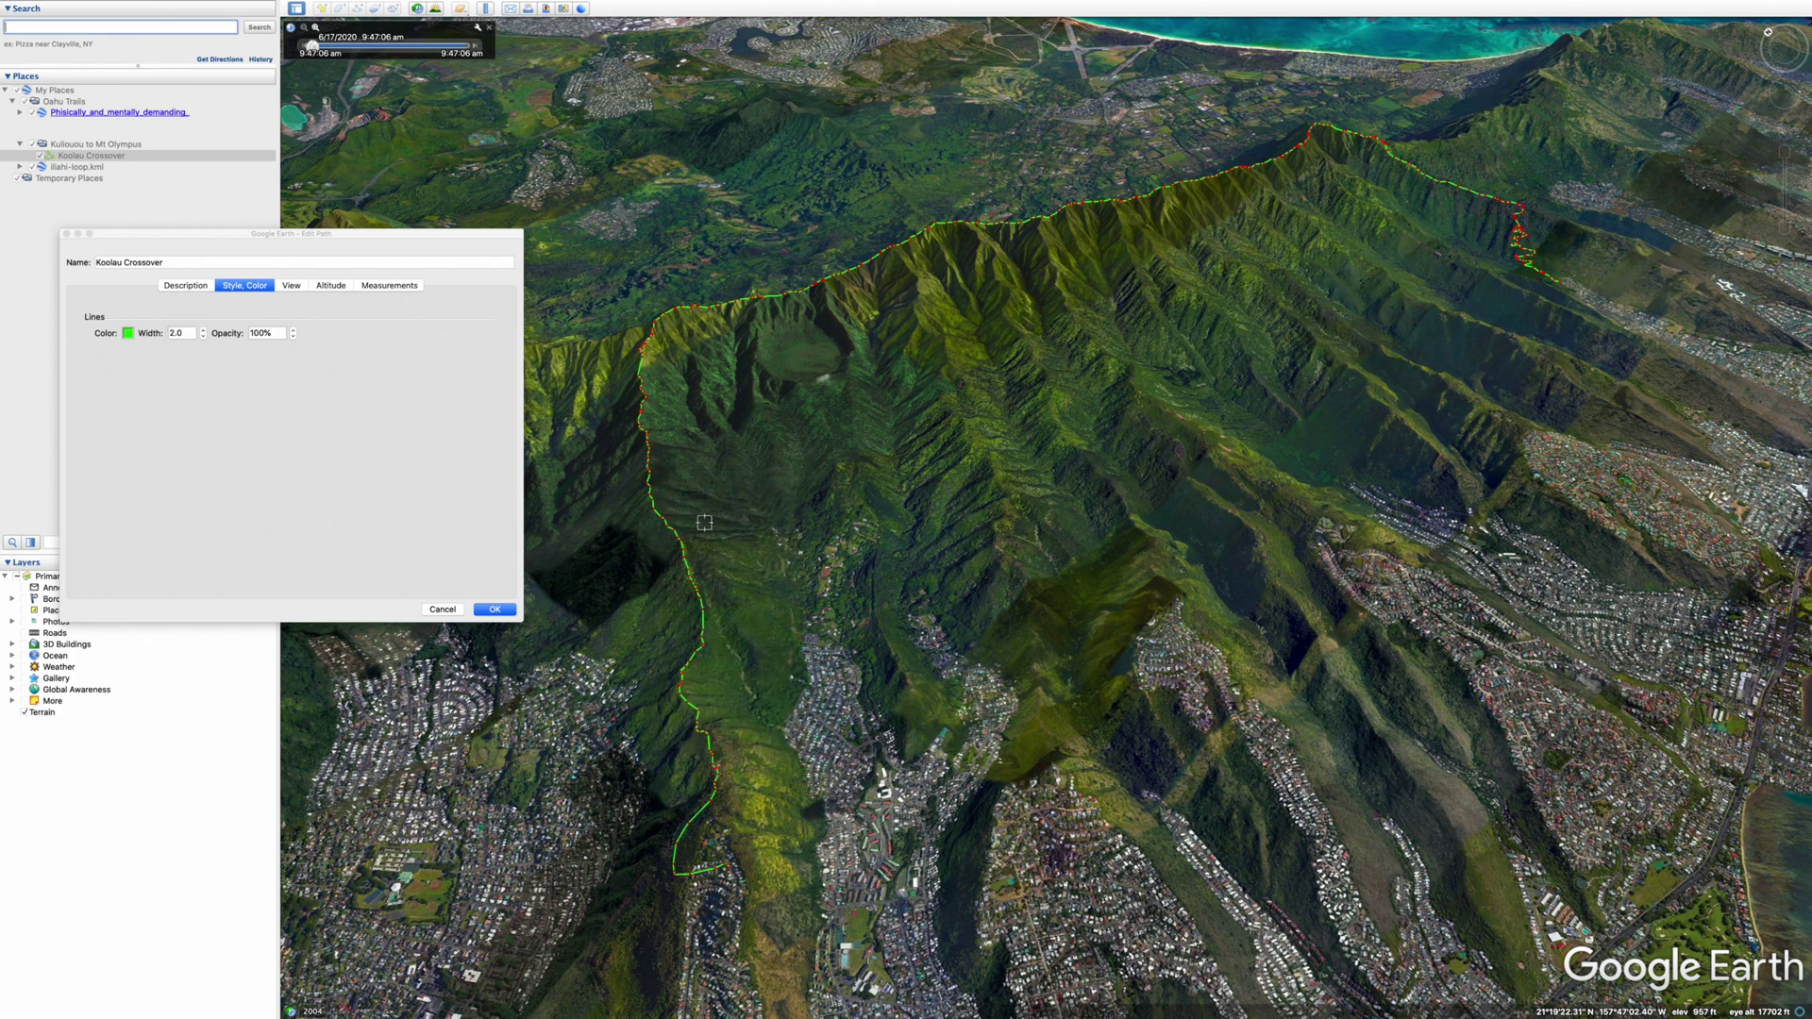
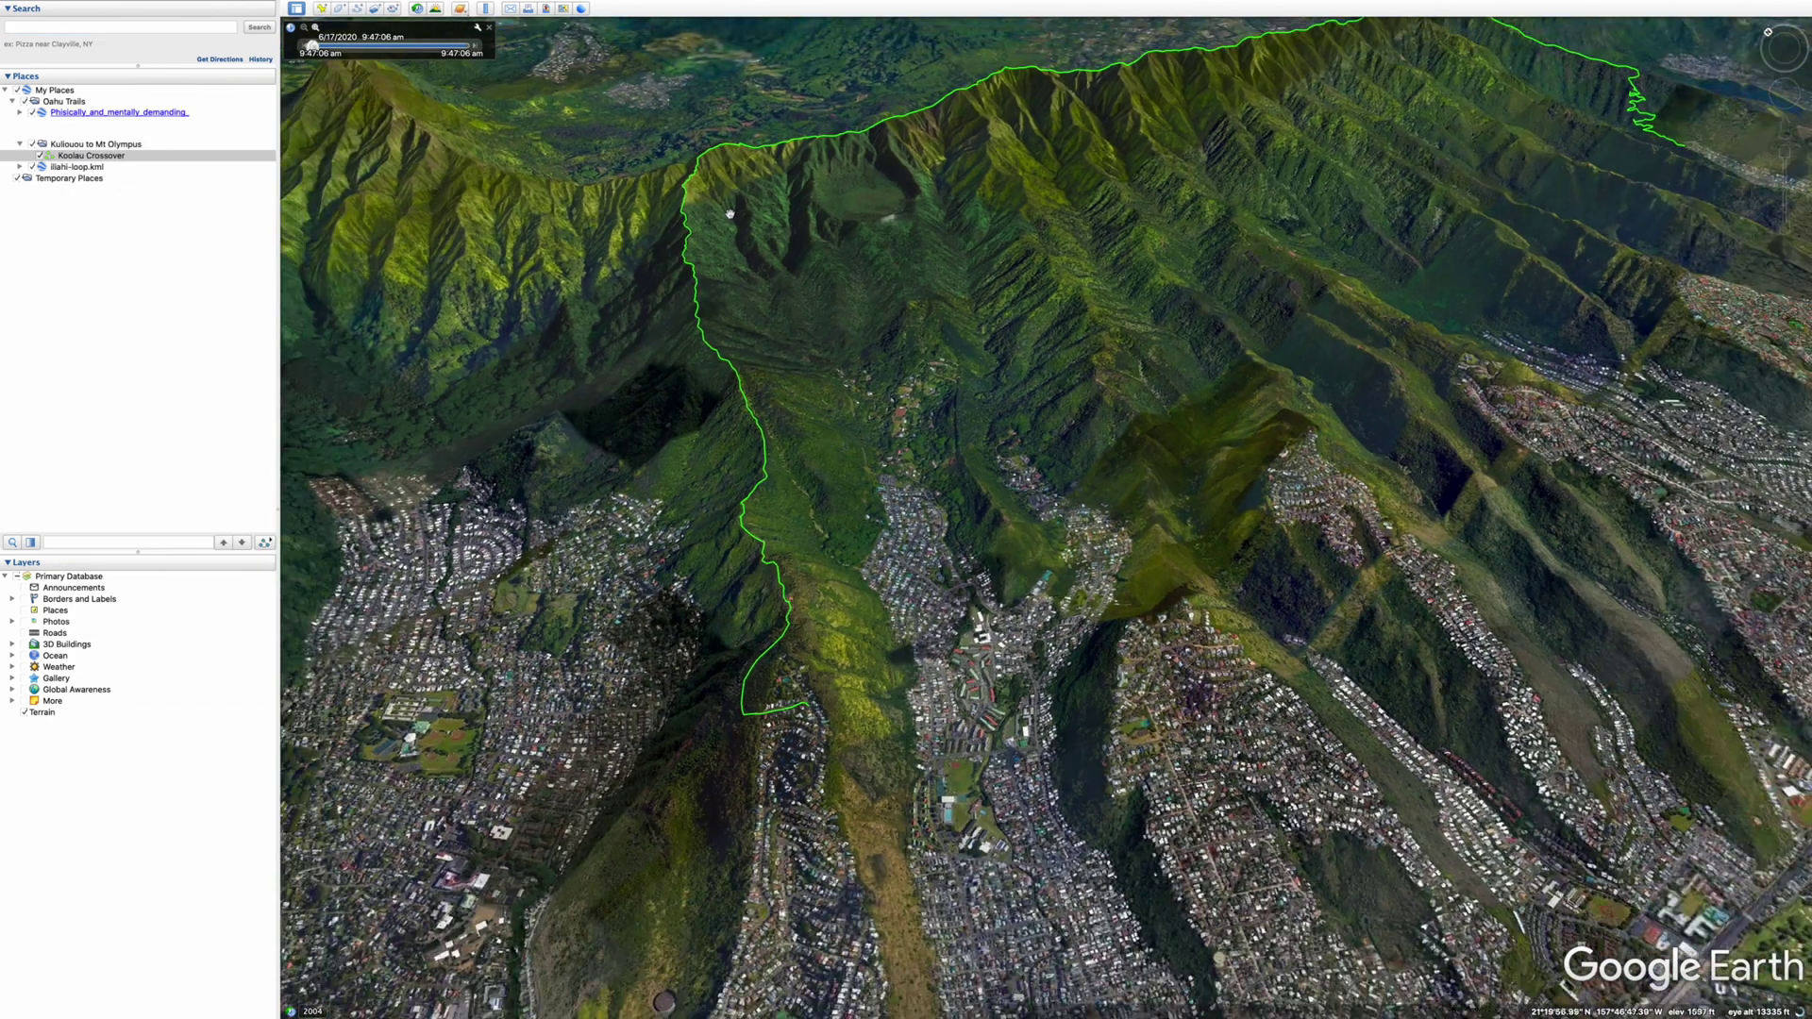
Add a placemark in the Kuliouou to Mt Olympus folder, position it in the crater below the ridge, and name it Ka'au crater
drag(1206, 150, 1173, 223)
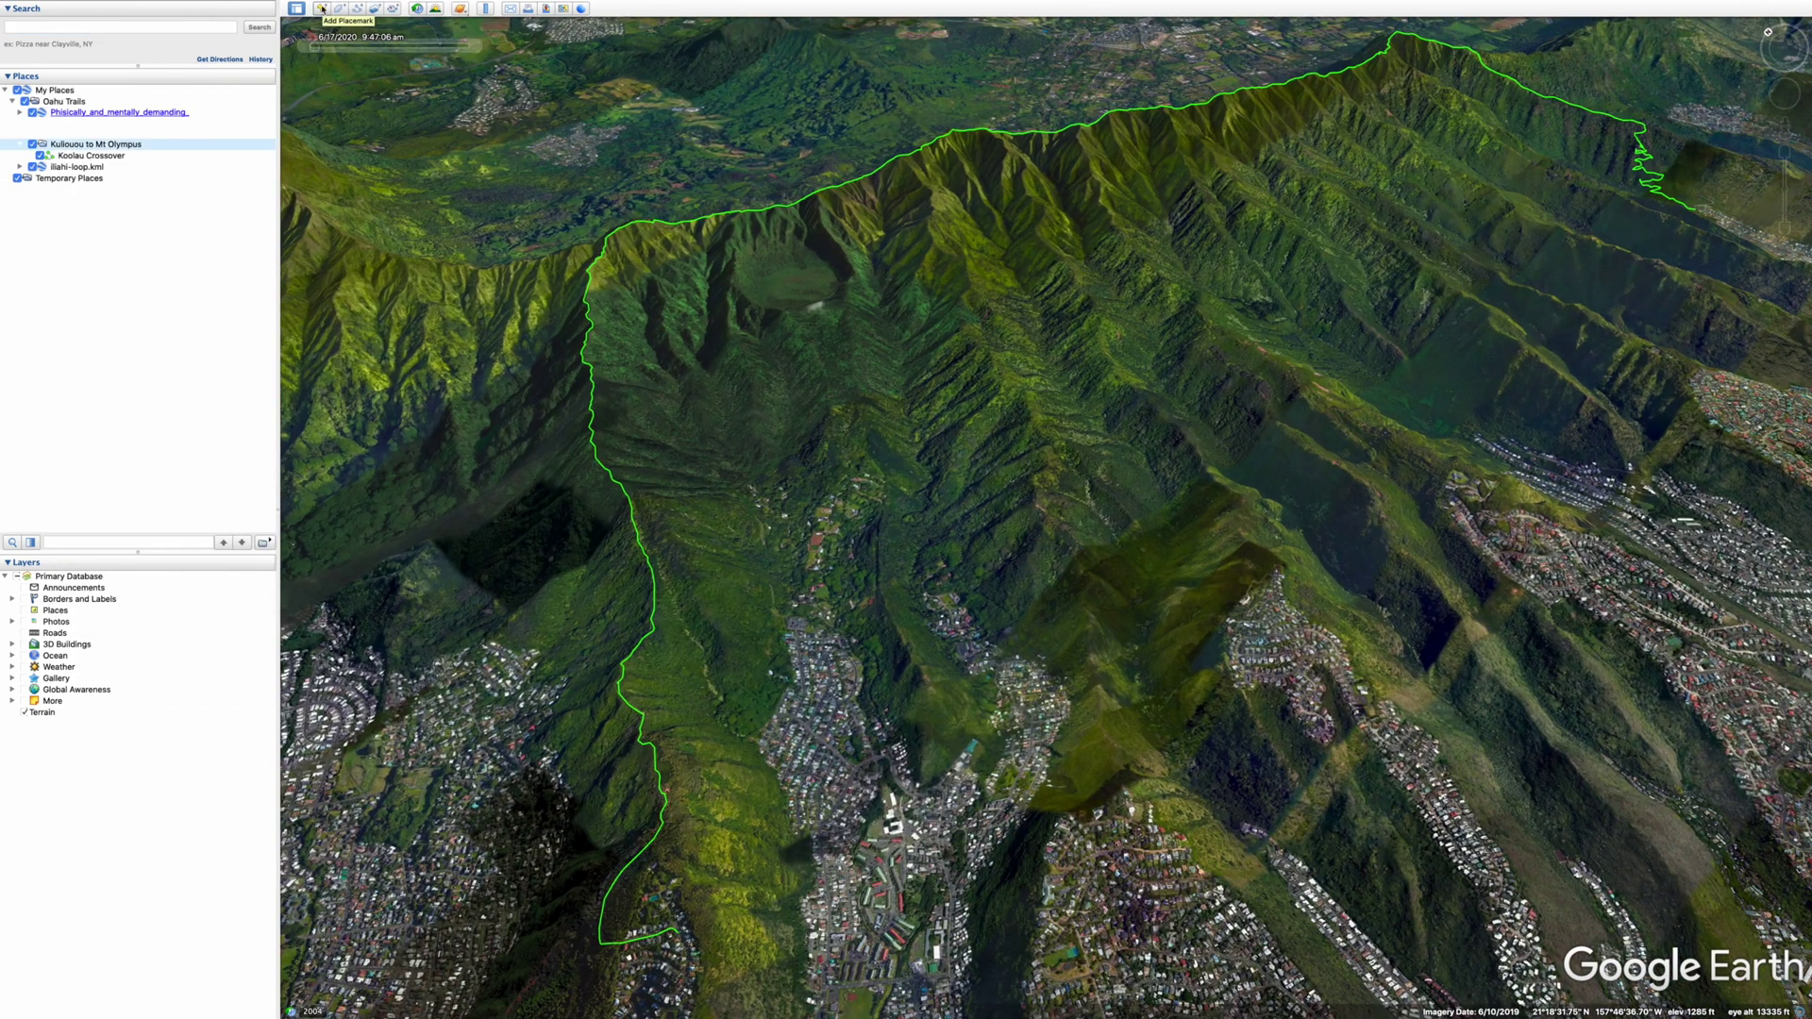
click(322, 9)
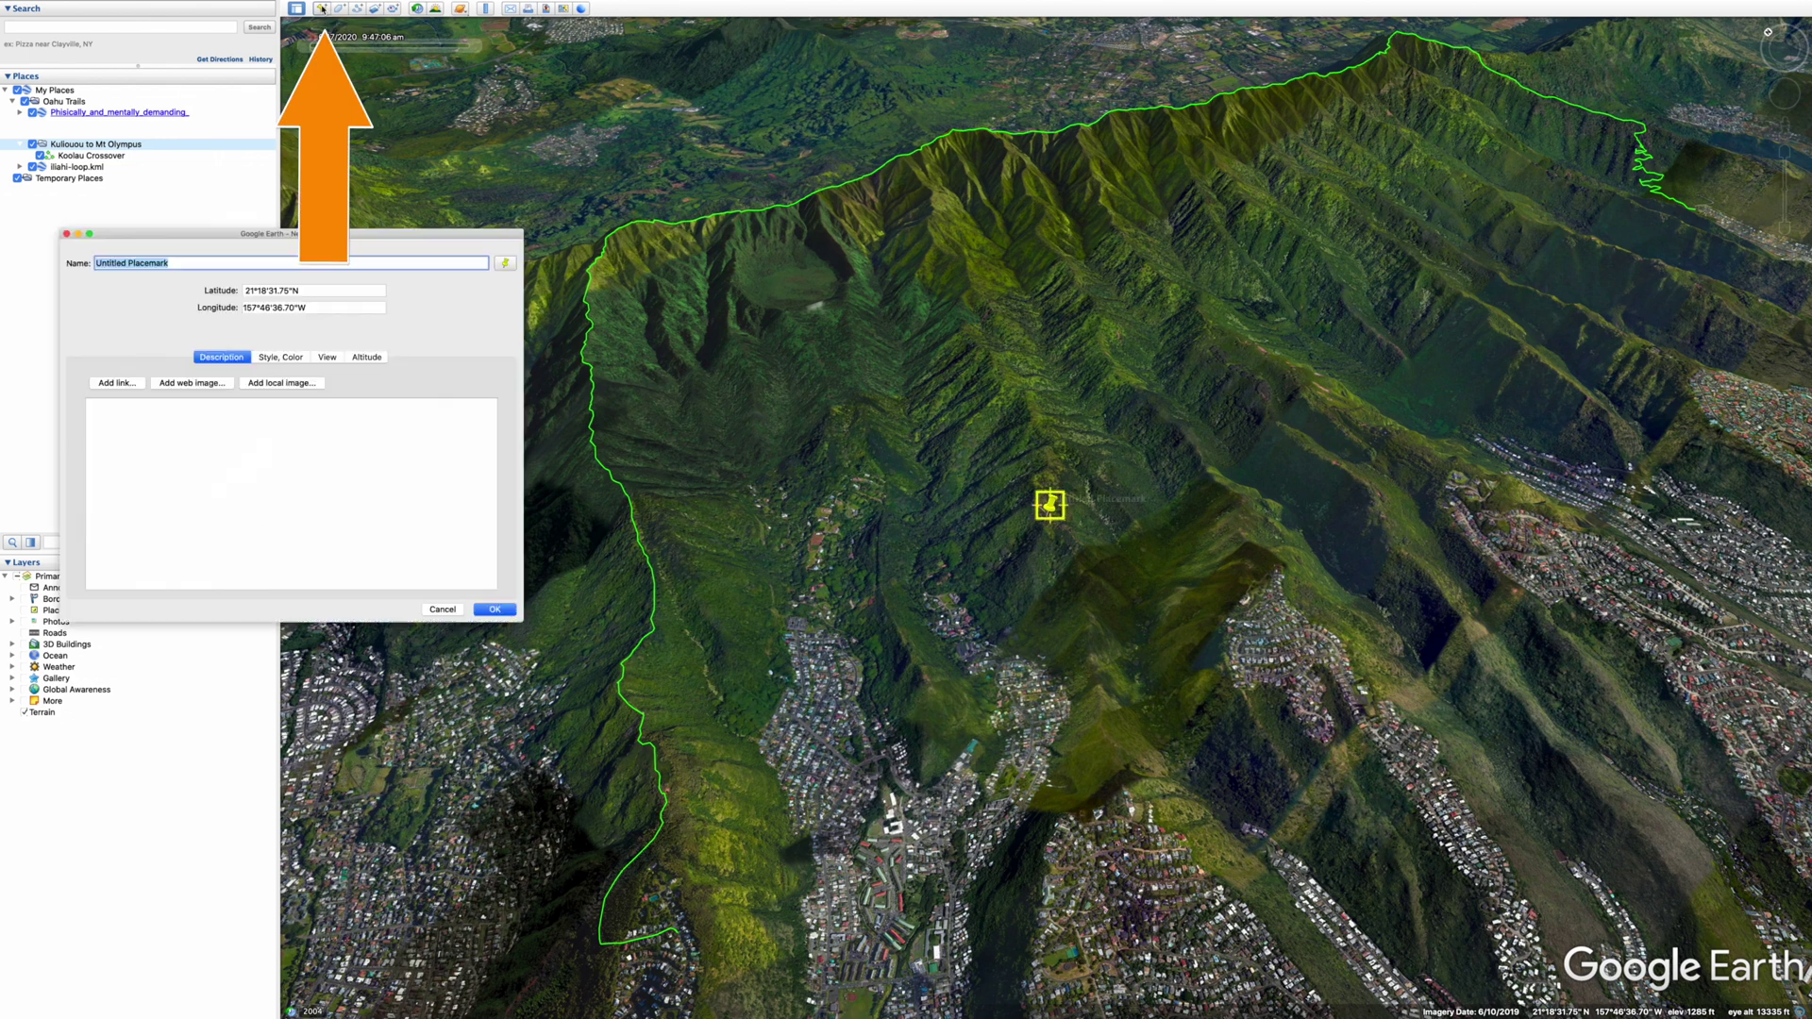
scroll(961, 338, up, 5)
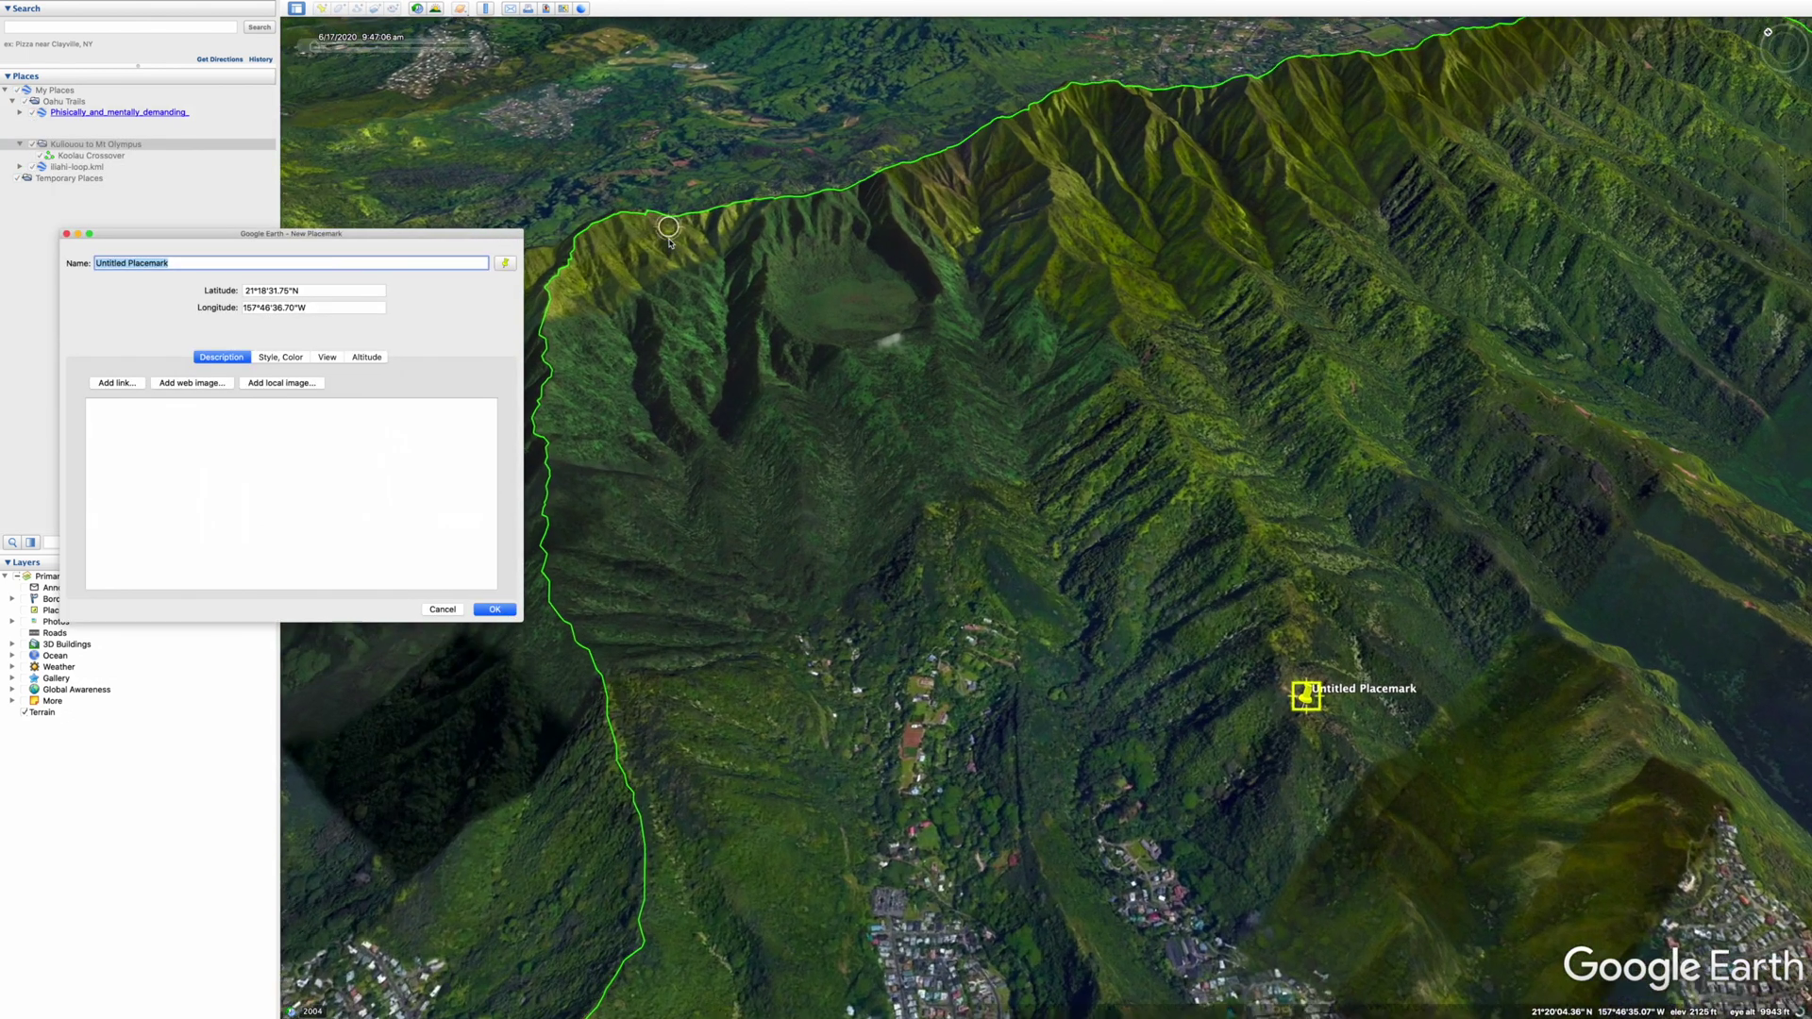
drag(865, 303, 783, 228)
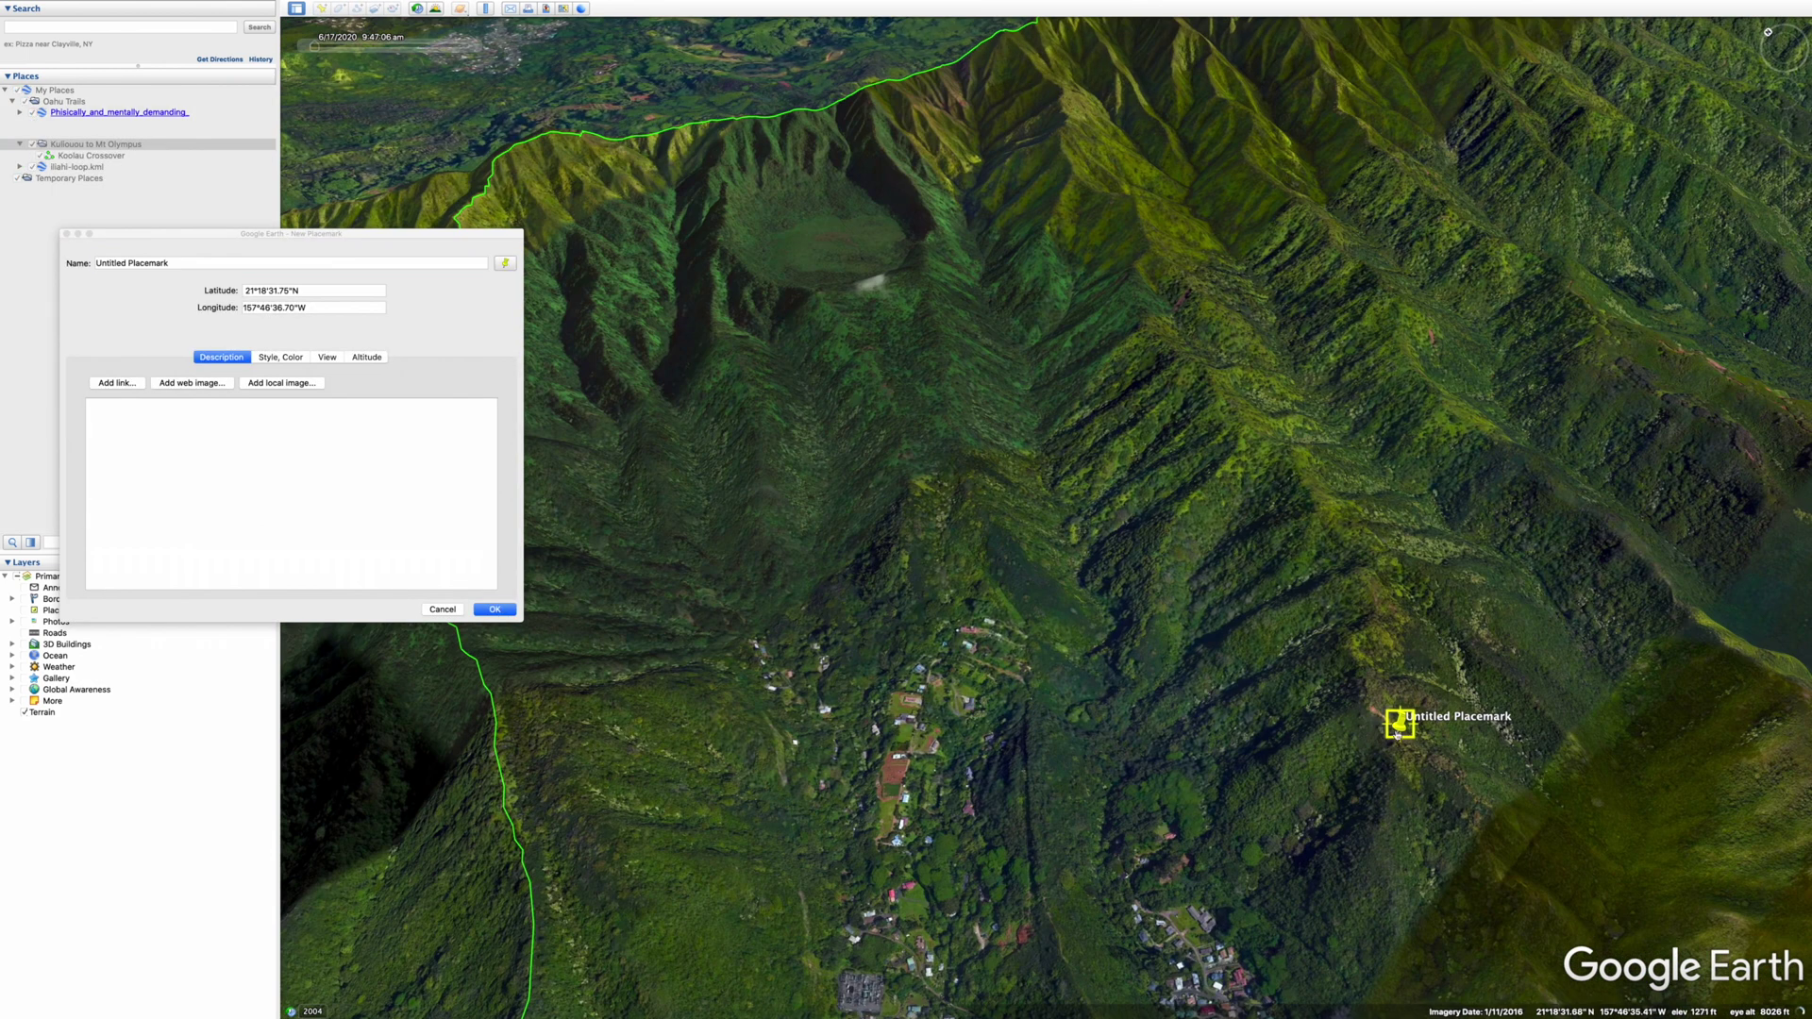
drag(1400, 726, 820, 240)
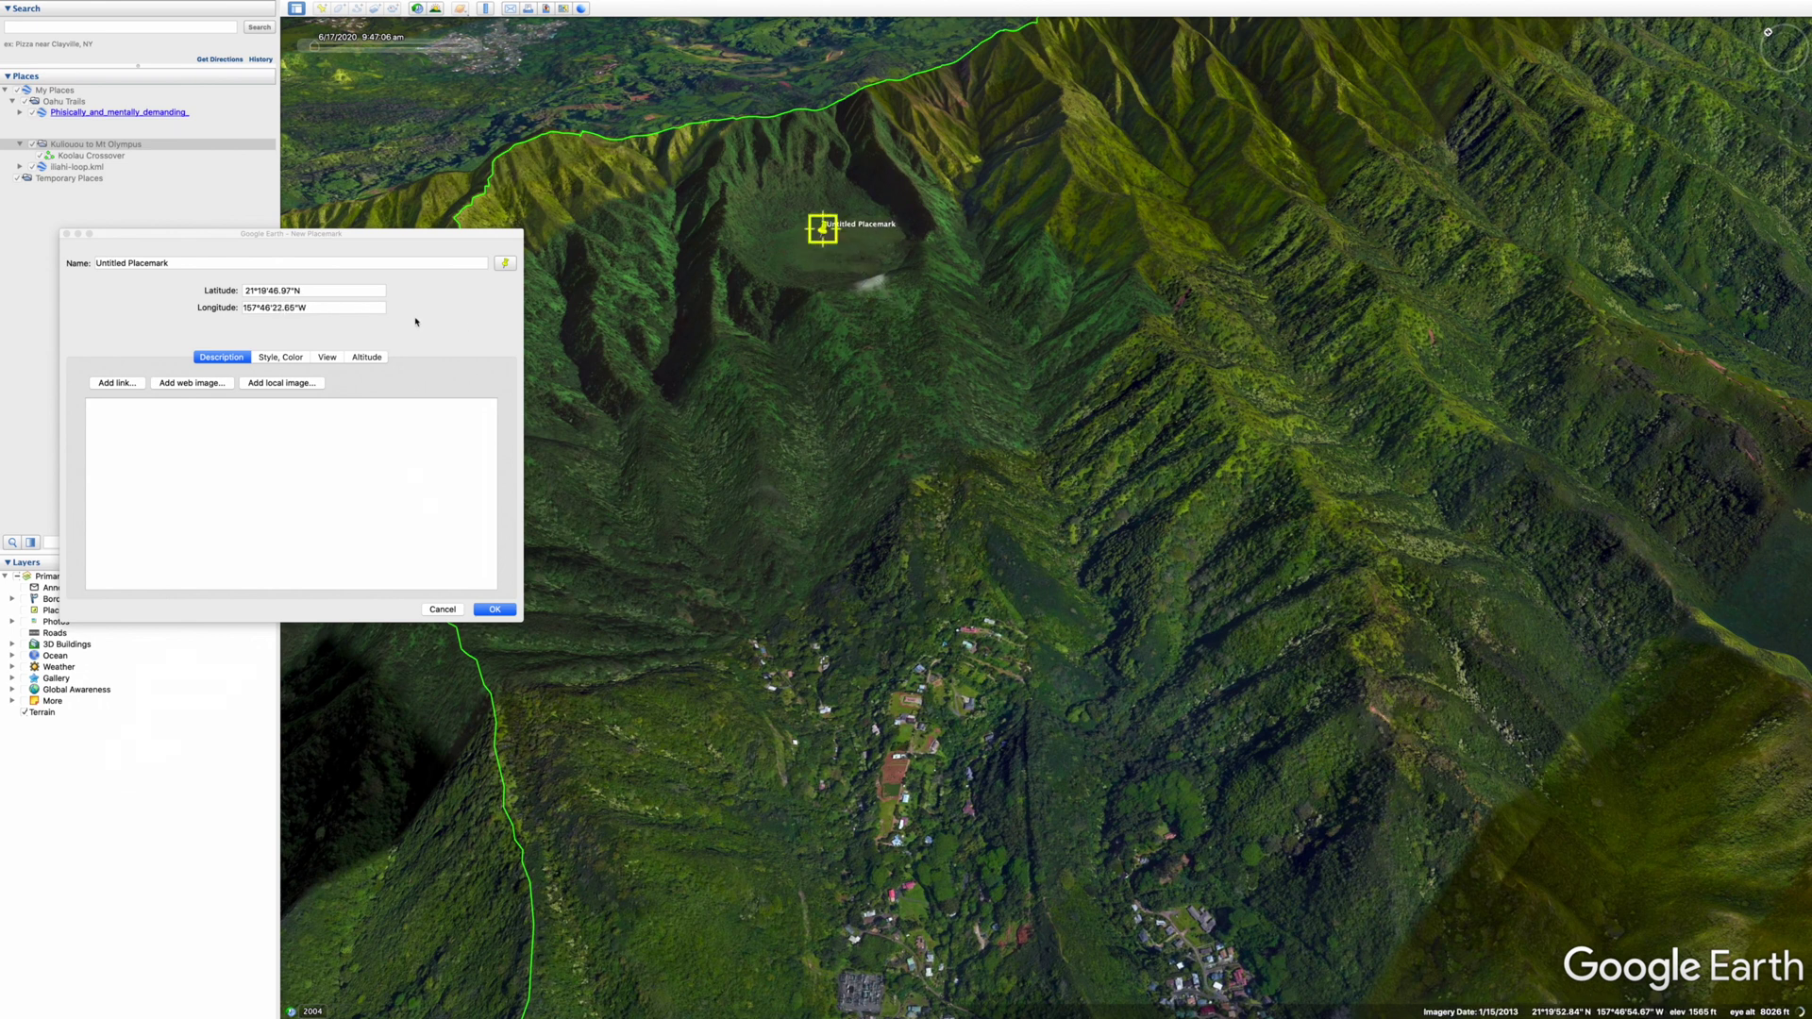
click(453, 279)
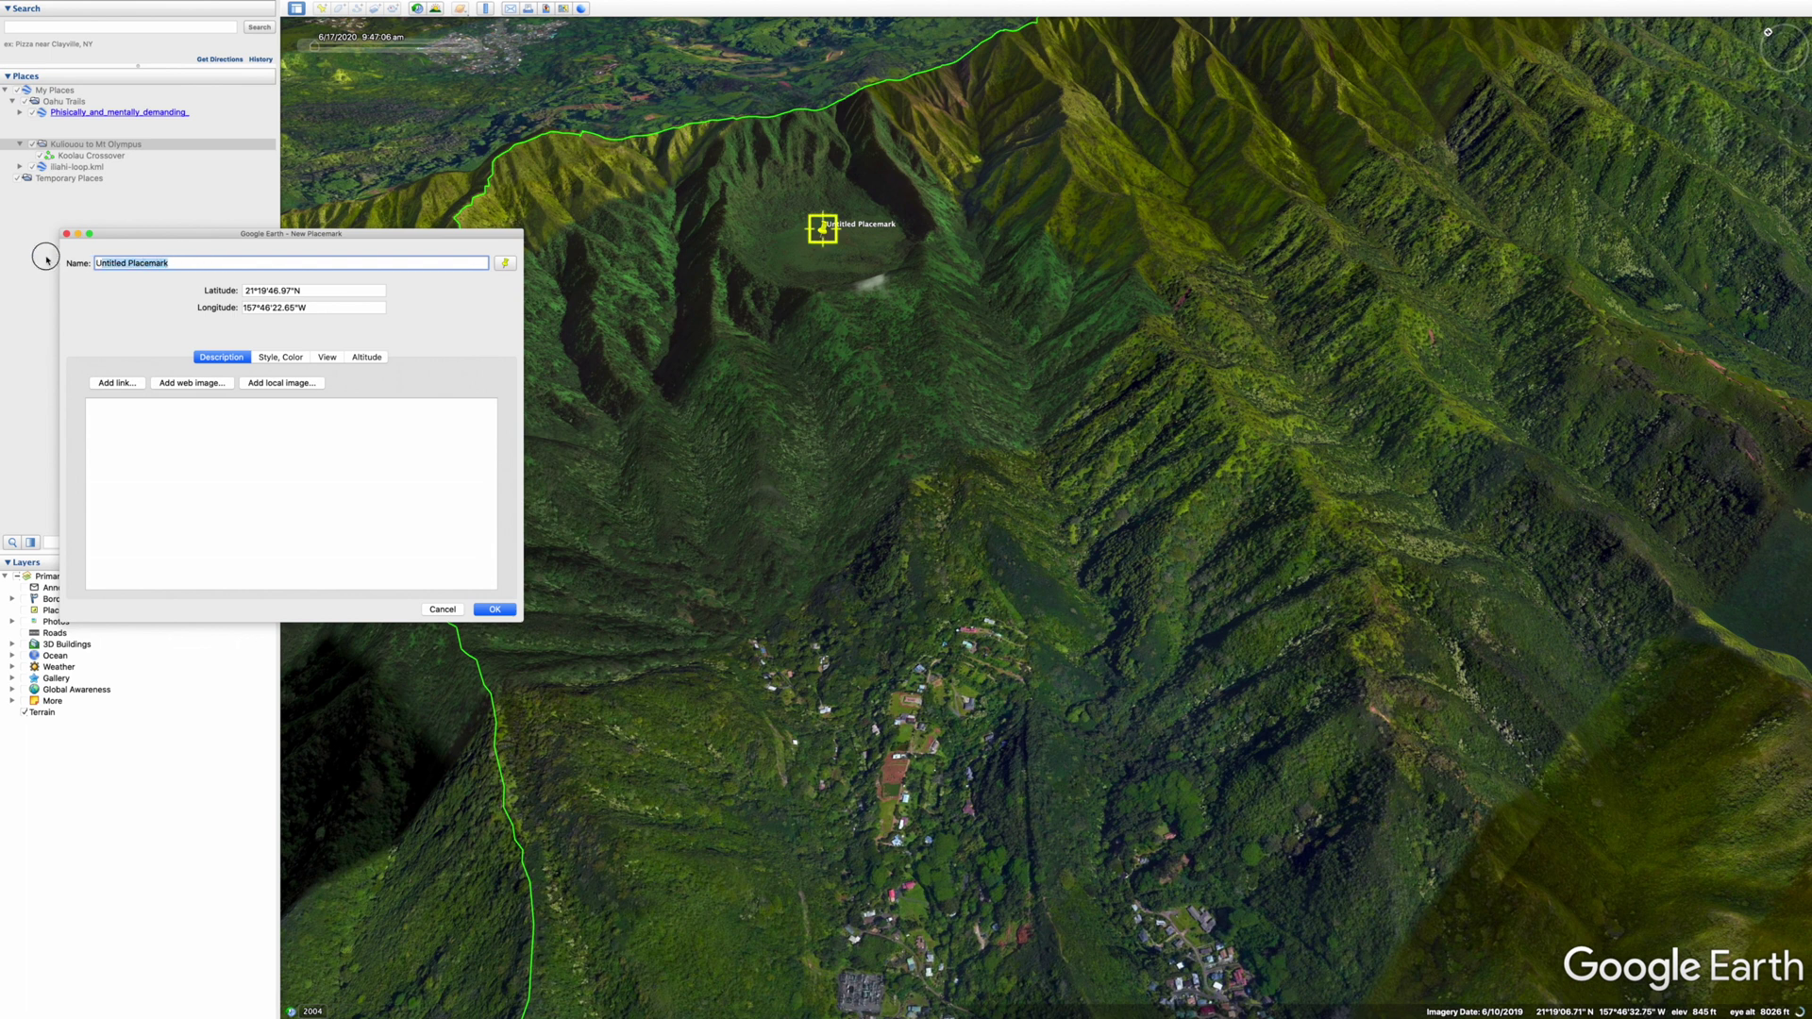
text(Ka'au crater)
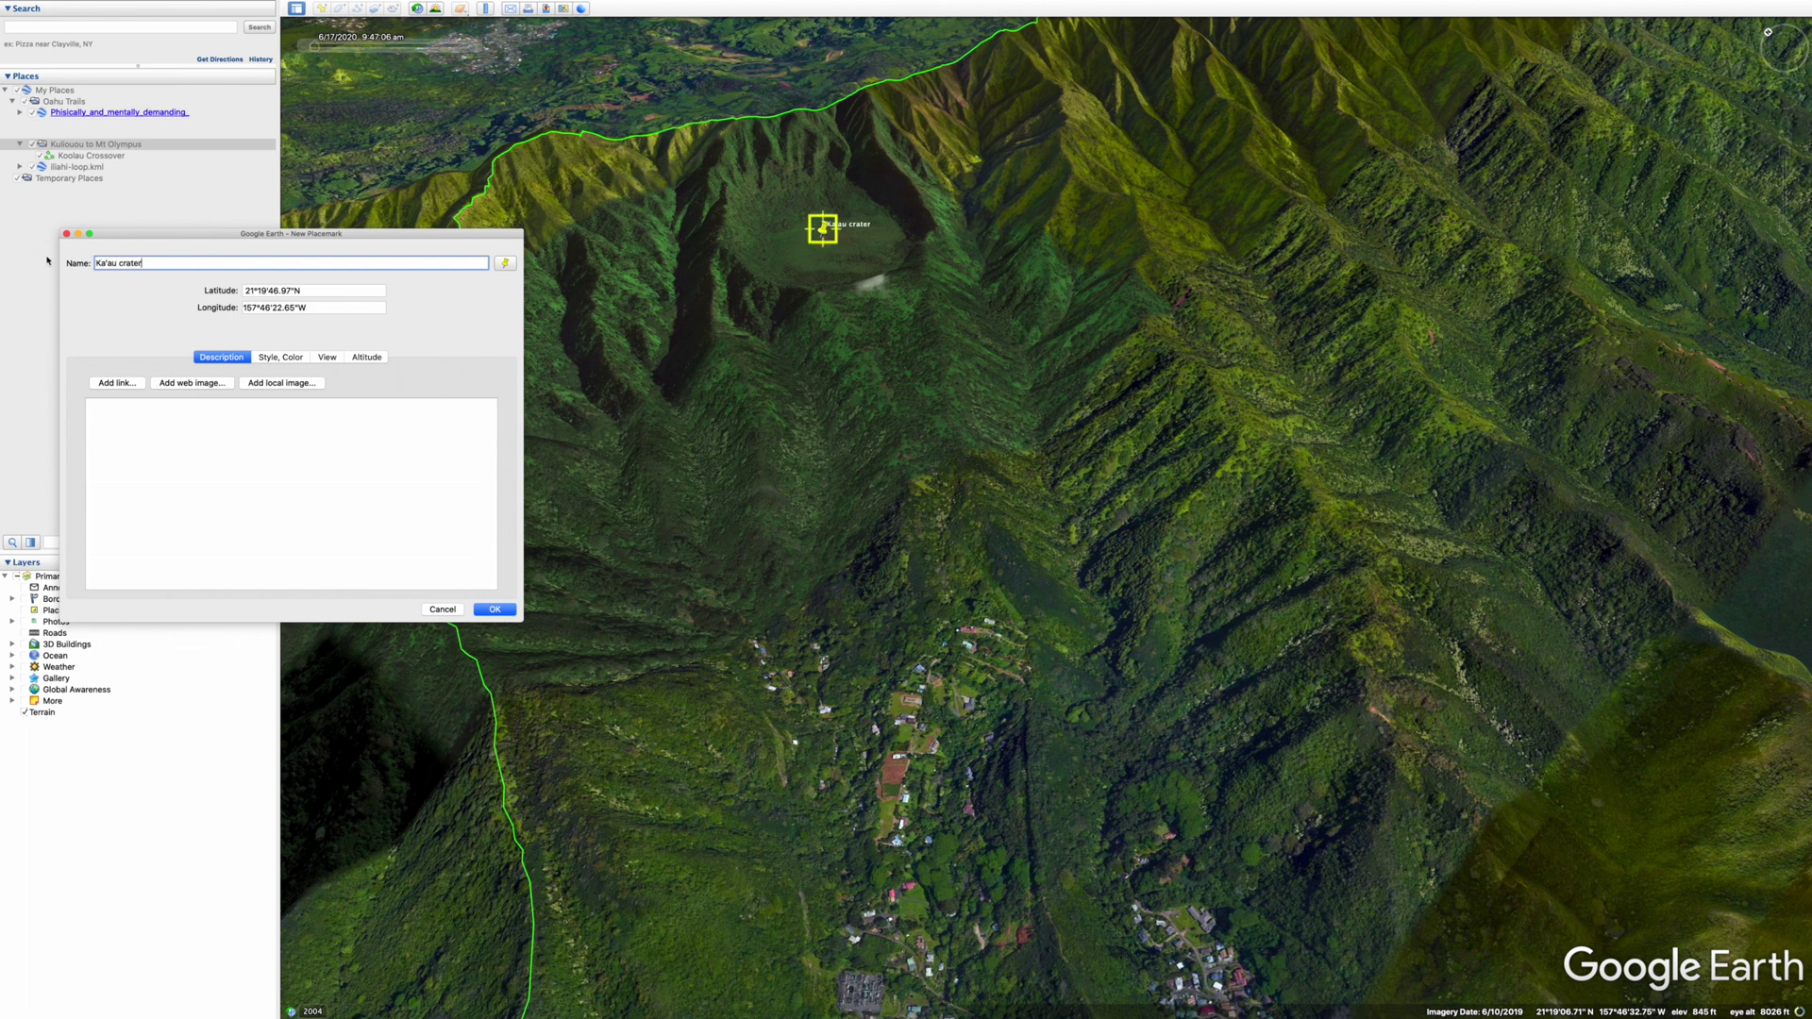
Give the Ka'au crater placemark the yellow star marker icon tinted light green, and save the placemark
click(507, 264)
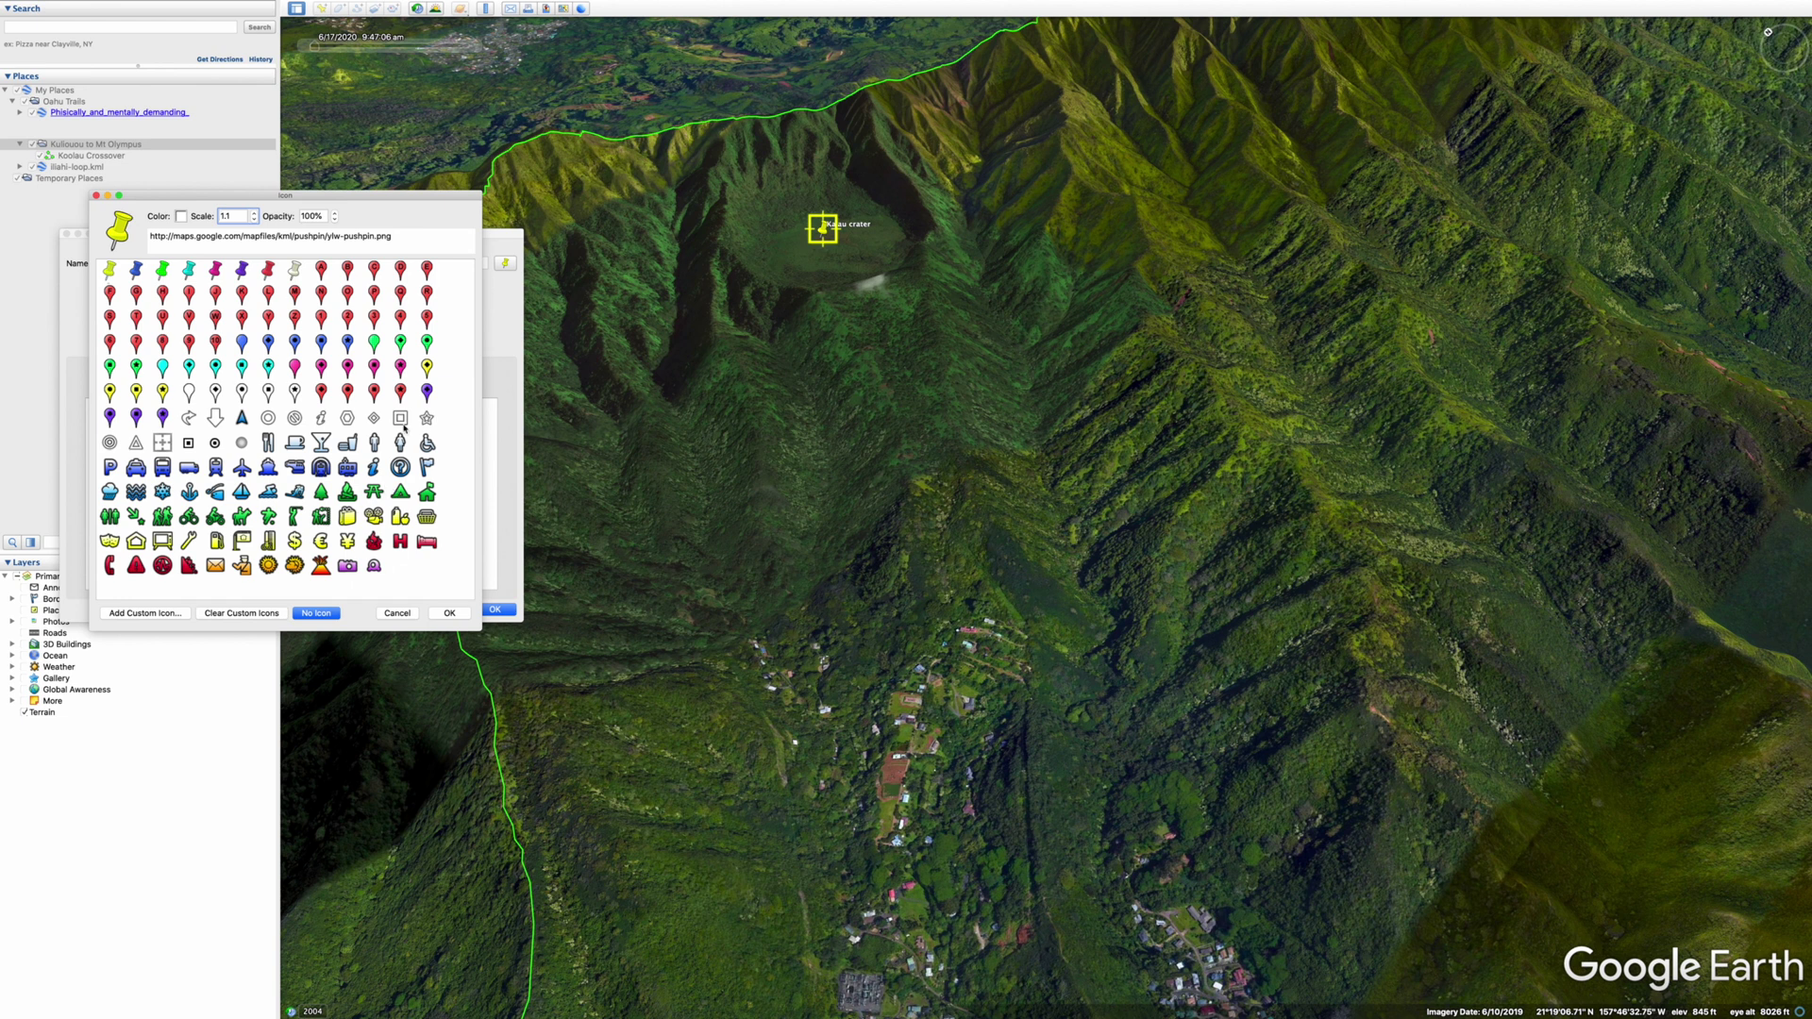
click(784, 259)
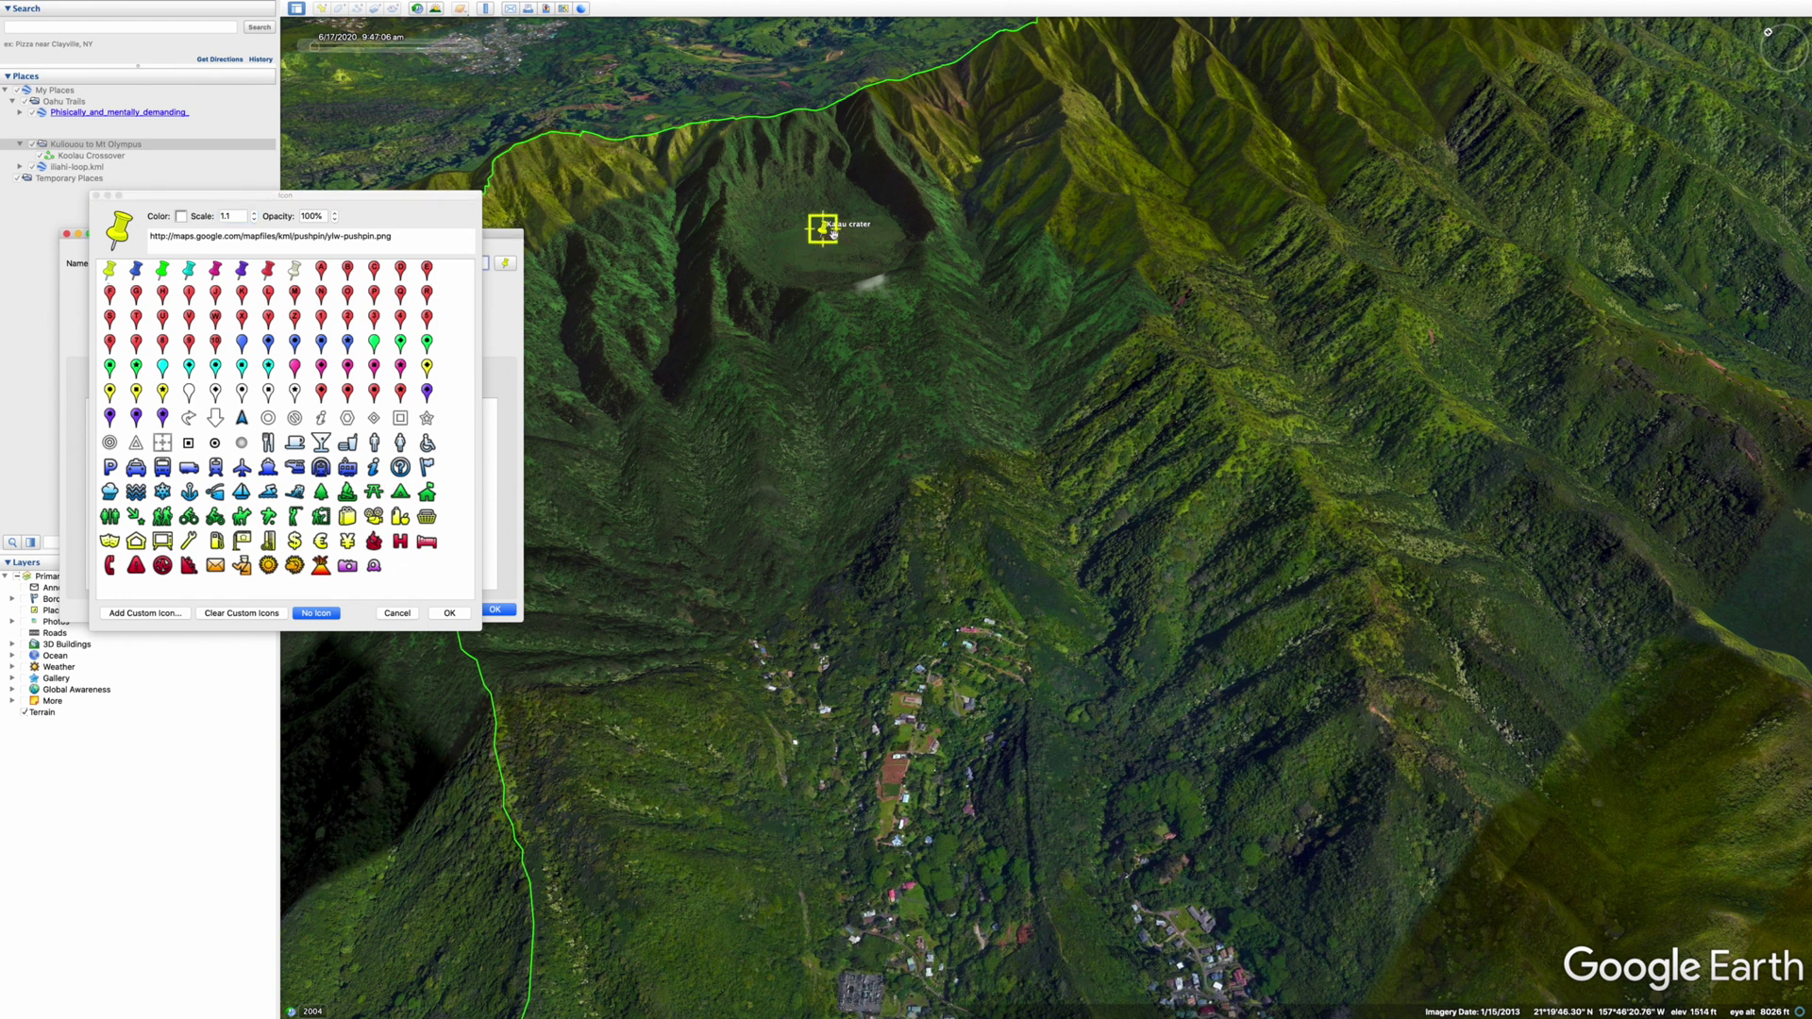
click(400, 495)
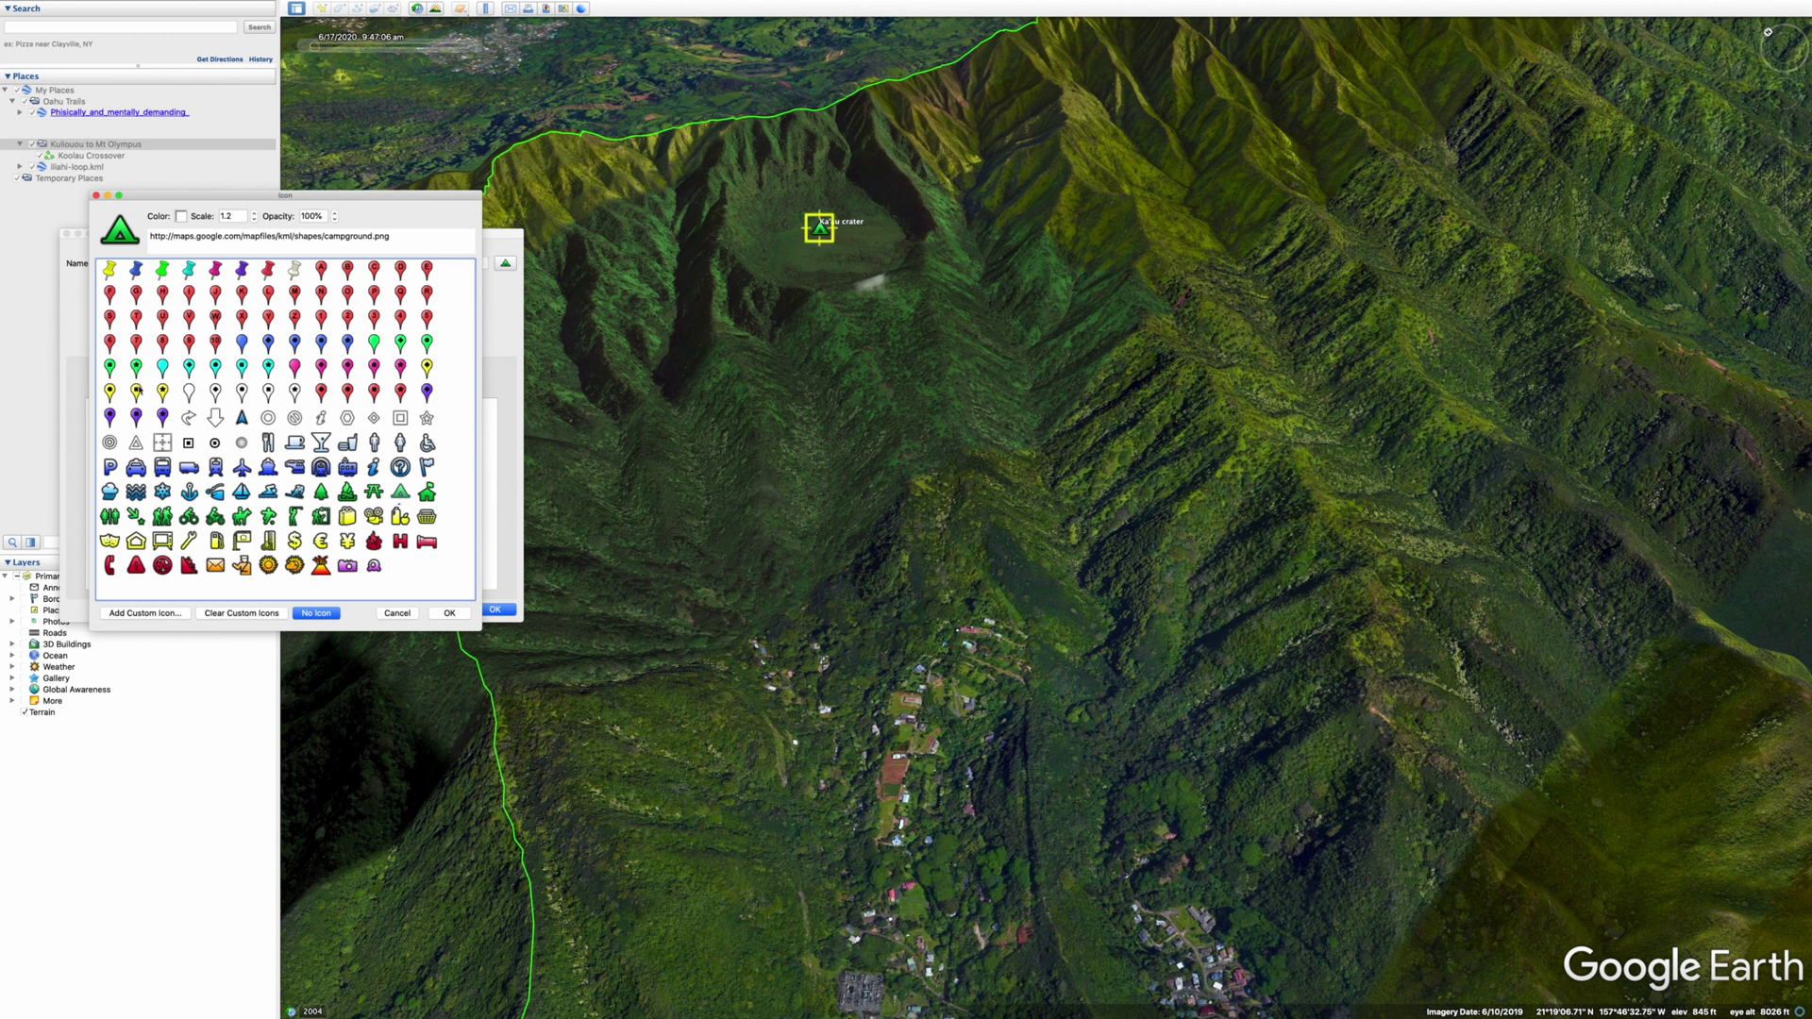
click(162, 392)
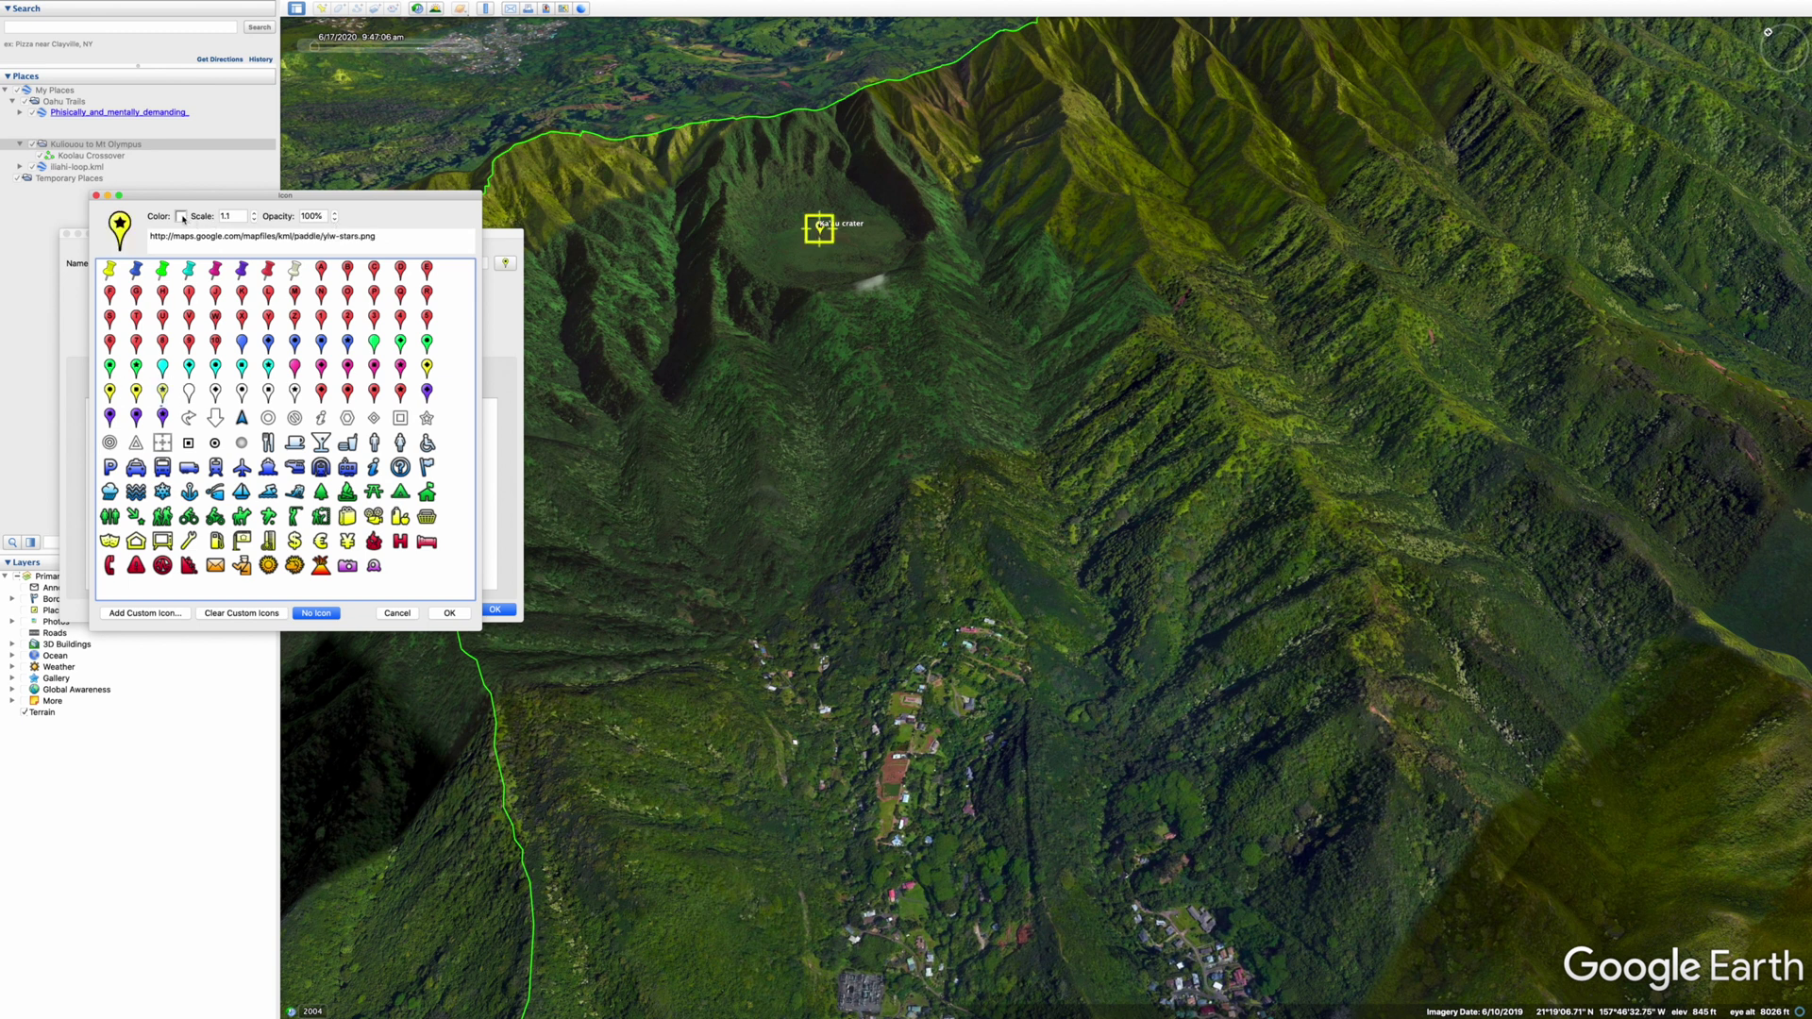
click(182, 218)
click(720, 670)
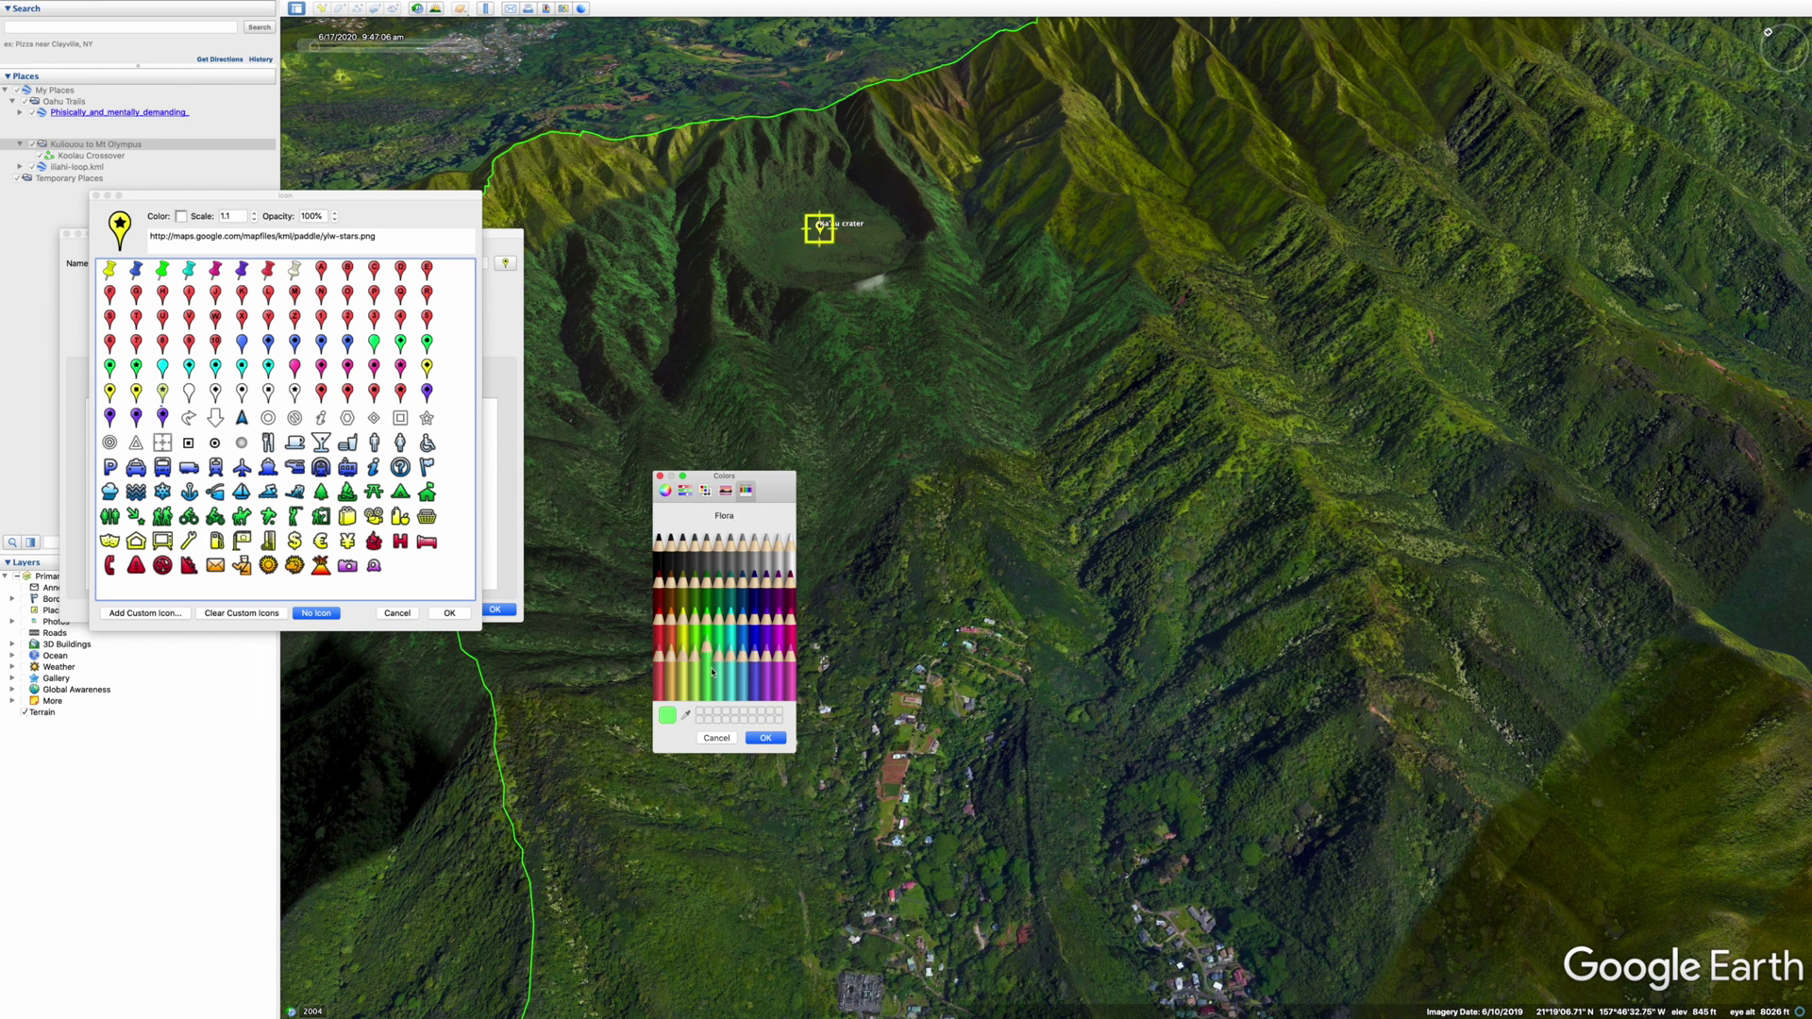
click(765, 738)
click(446, 613)
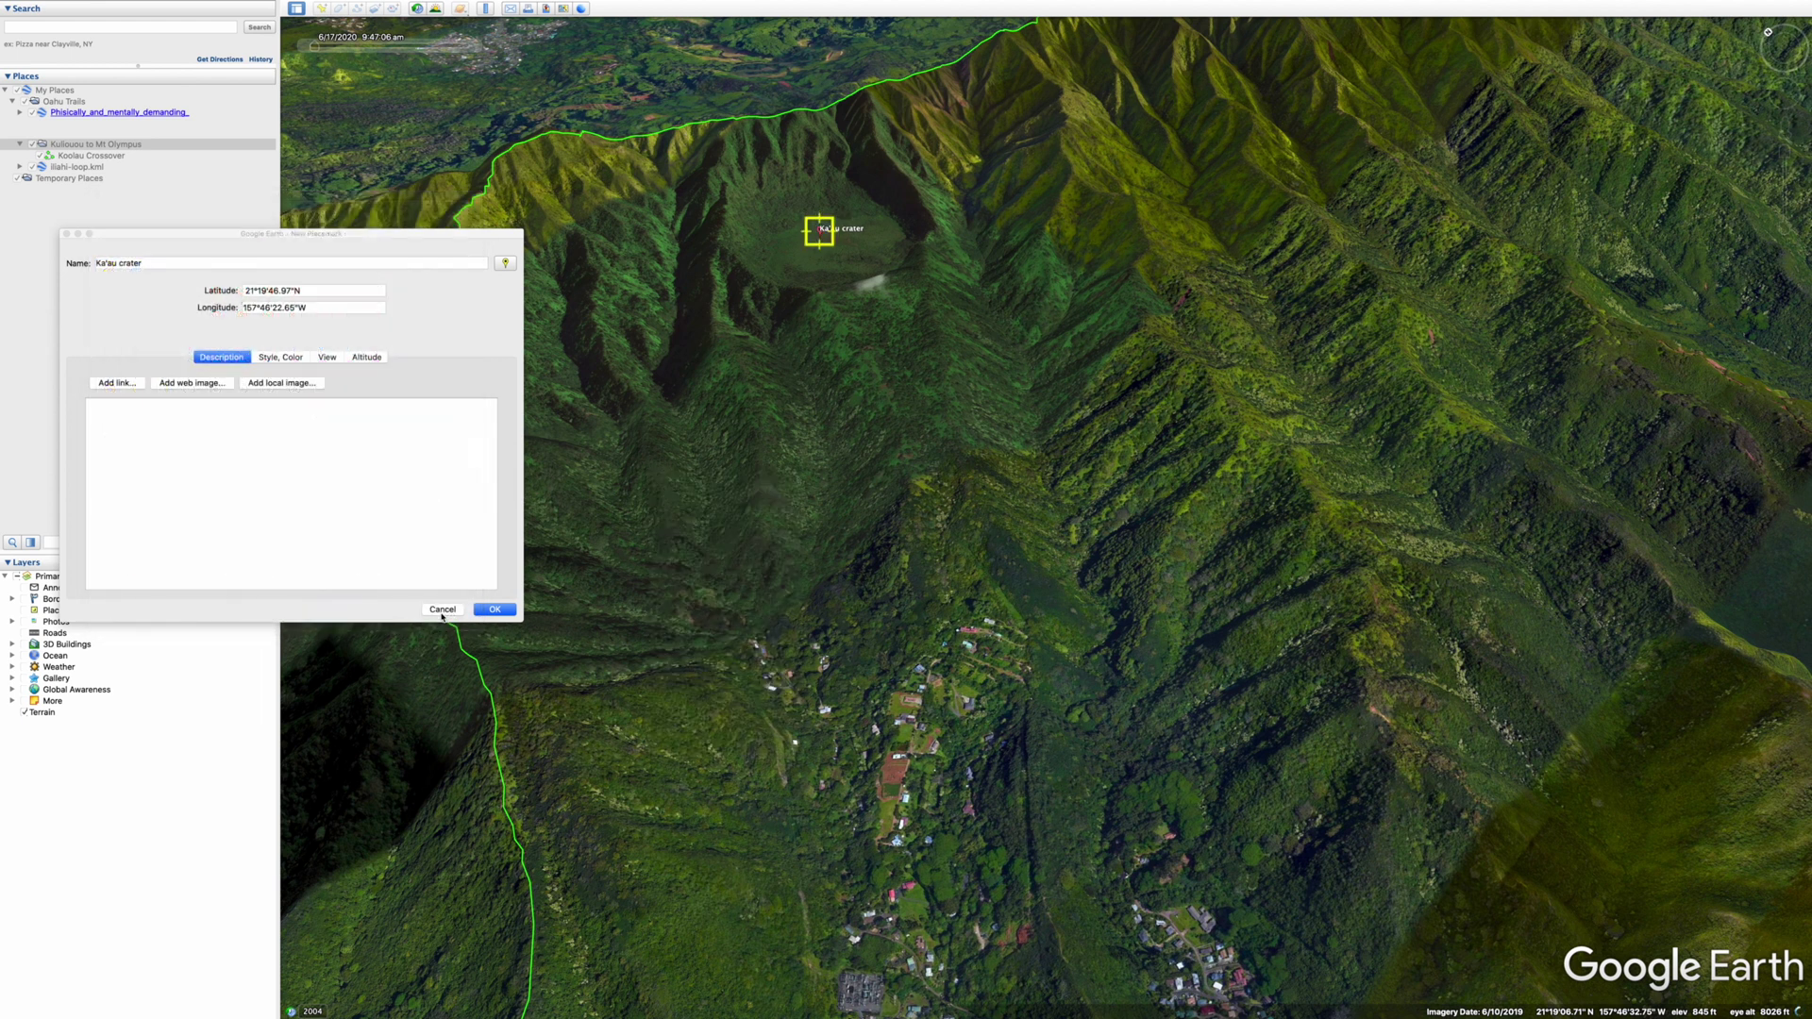
click(494, 609)
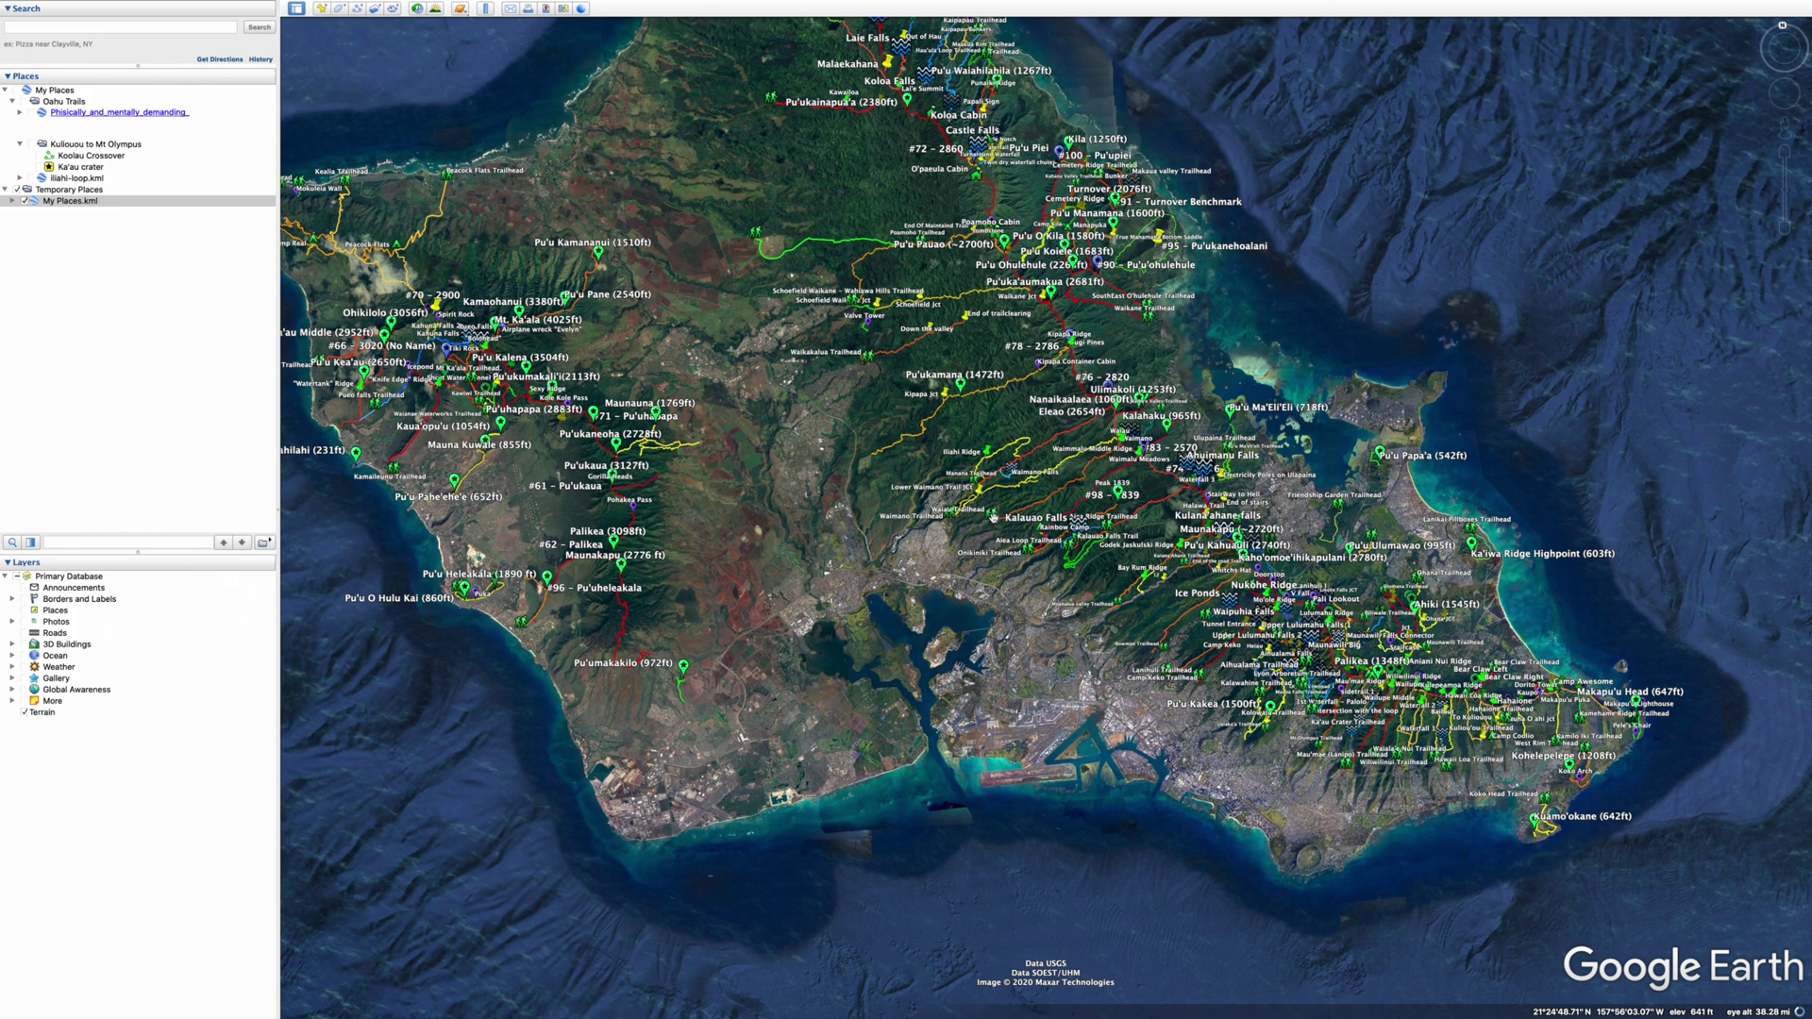
scroll(1000, 524, up, 3)
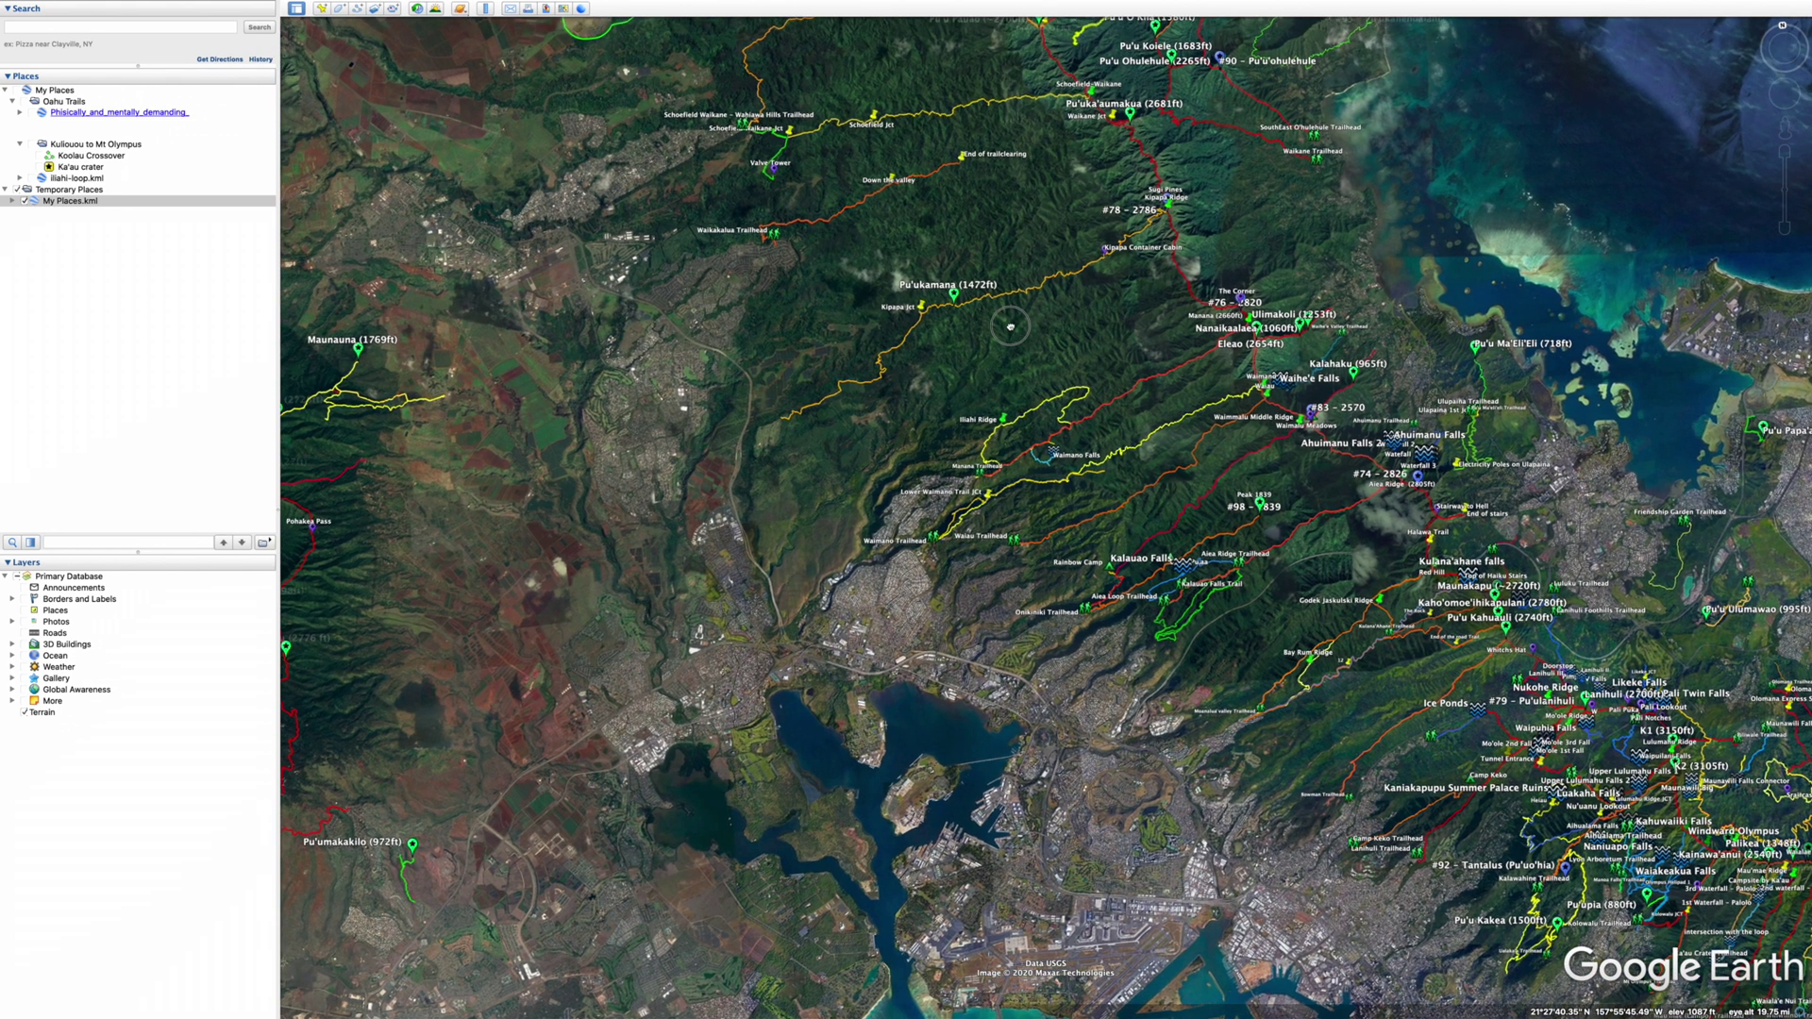
drag(1009, 314, 1037, 334)
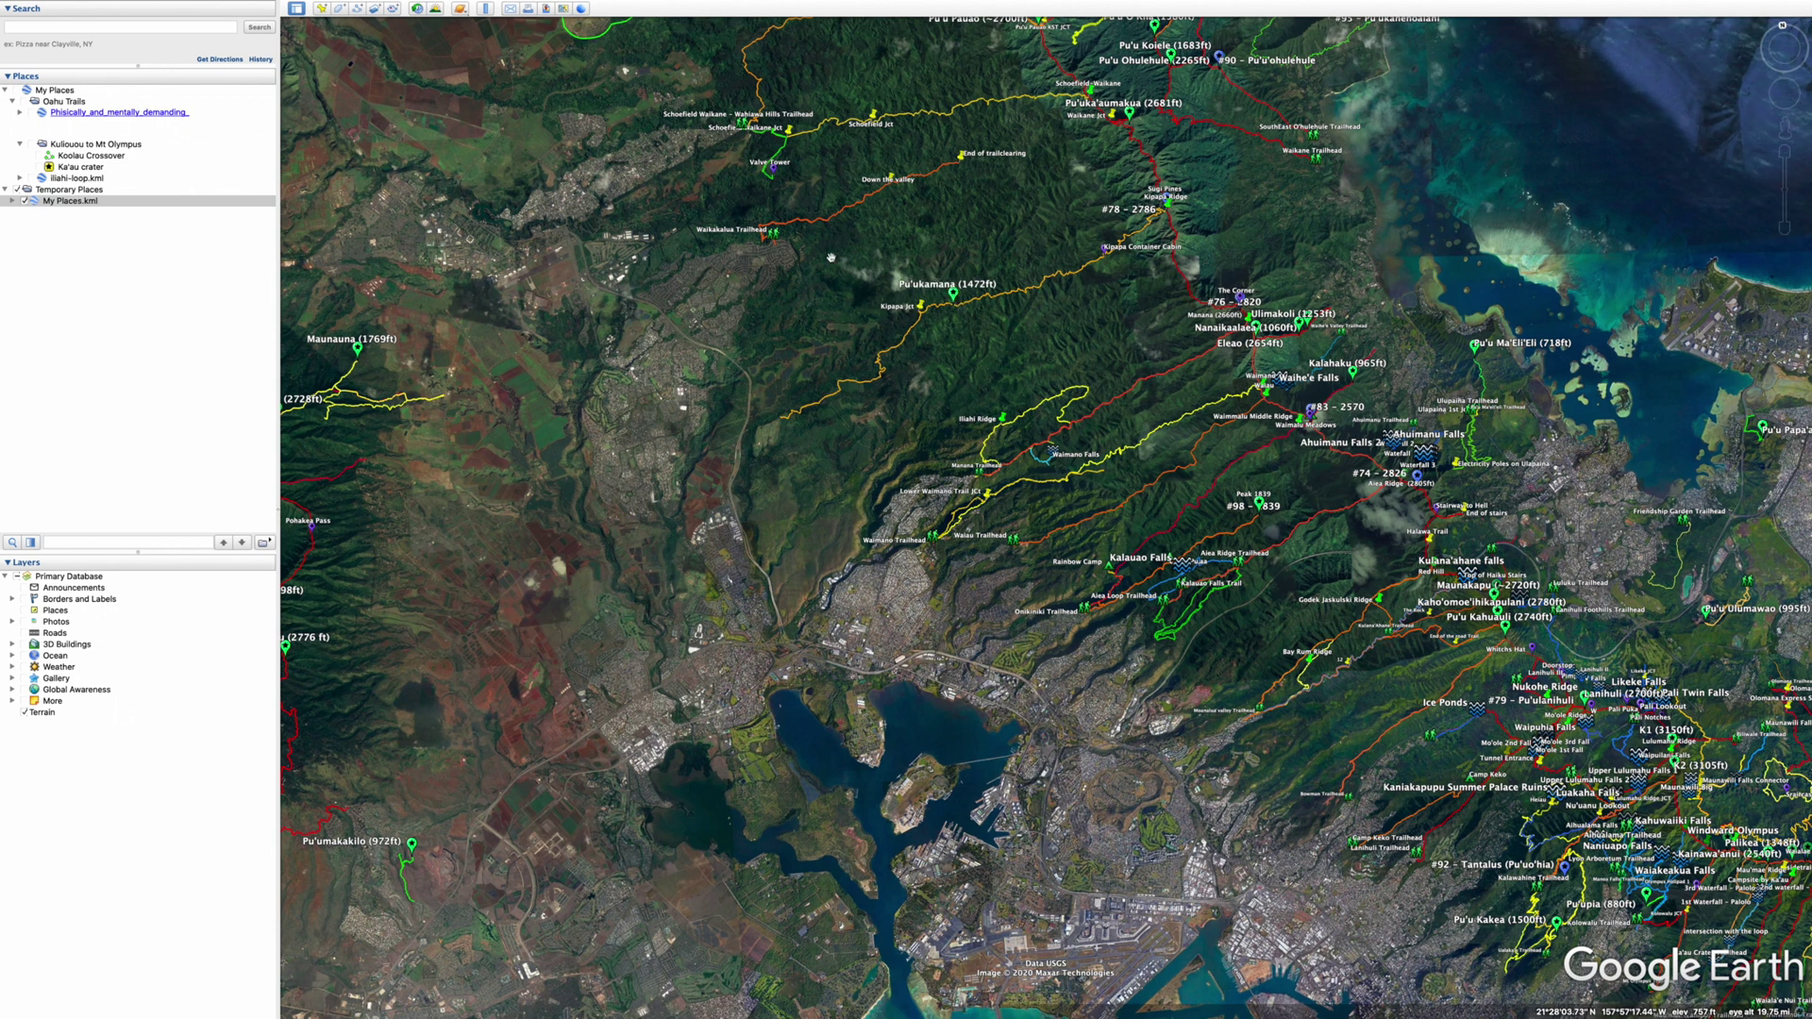
scroll(825, 570, down, 3)
drag(929, 621, 1002, 564)
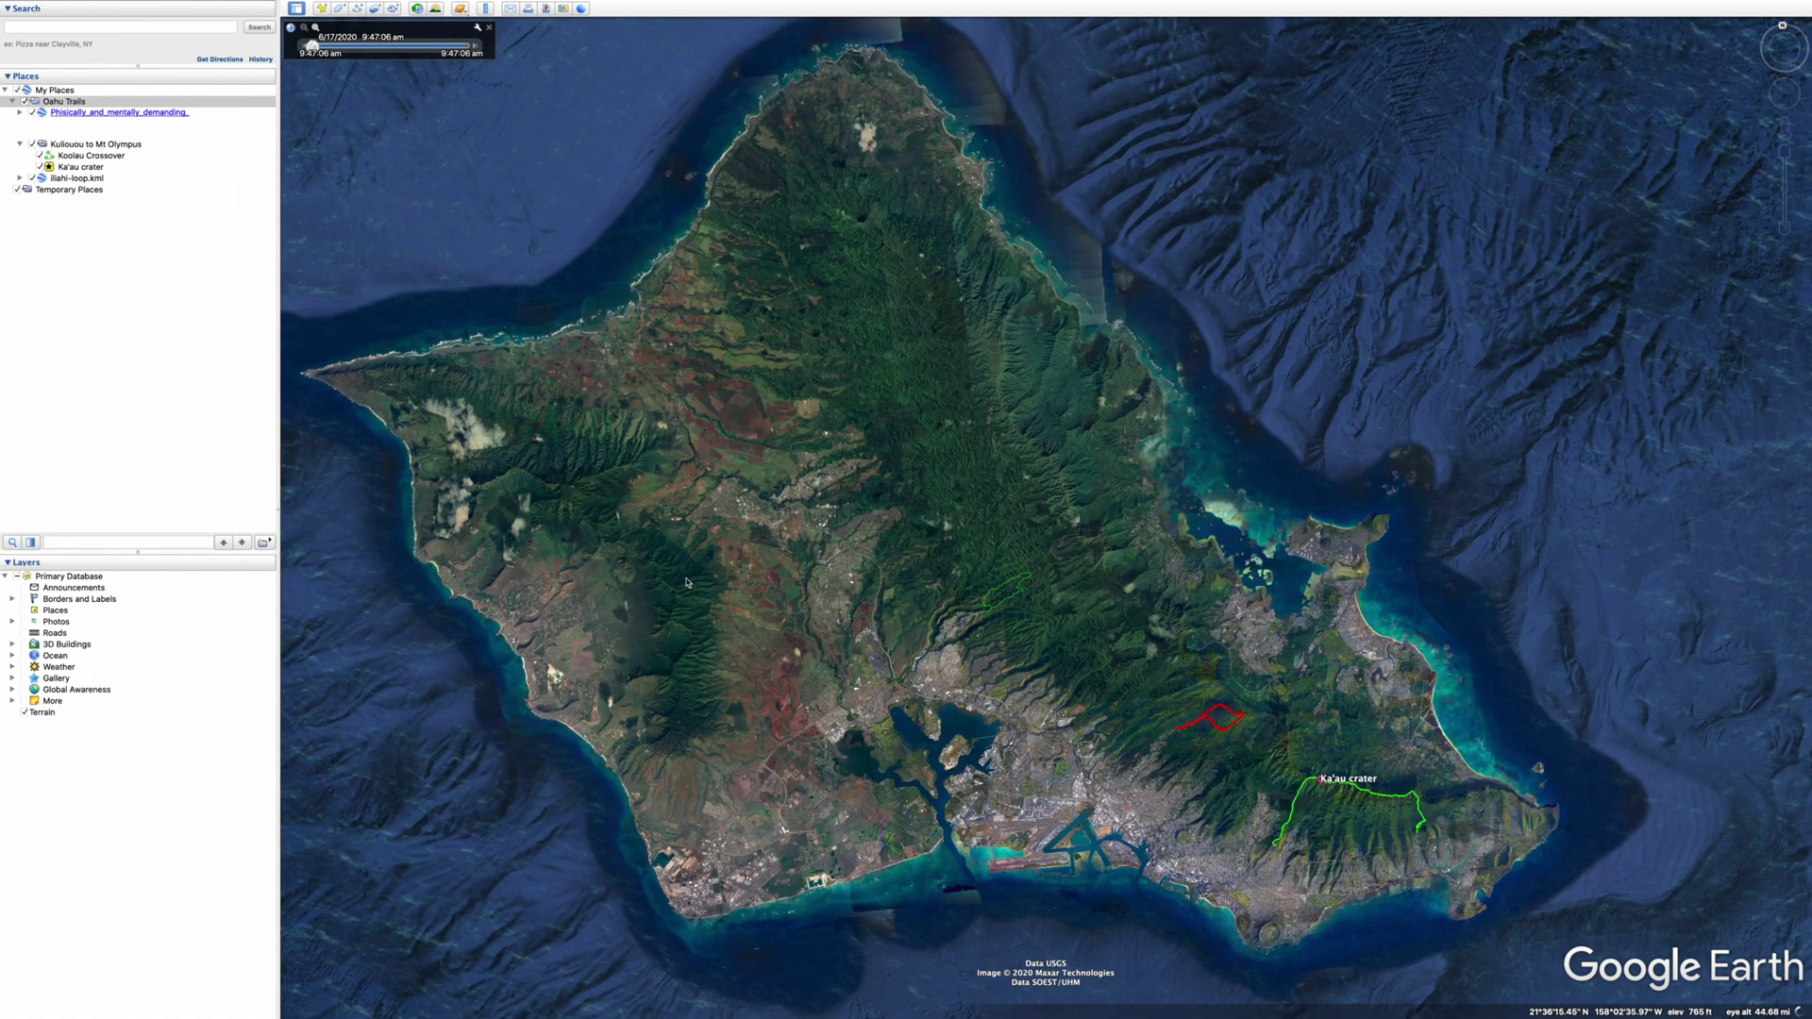
Save the whole My Places folder to the Desktop as a KML file named My Places and move its icon to an empty desktop area
click(44, 90)
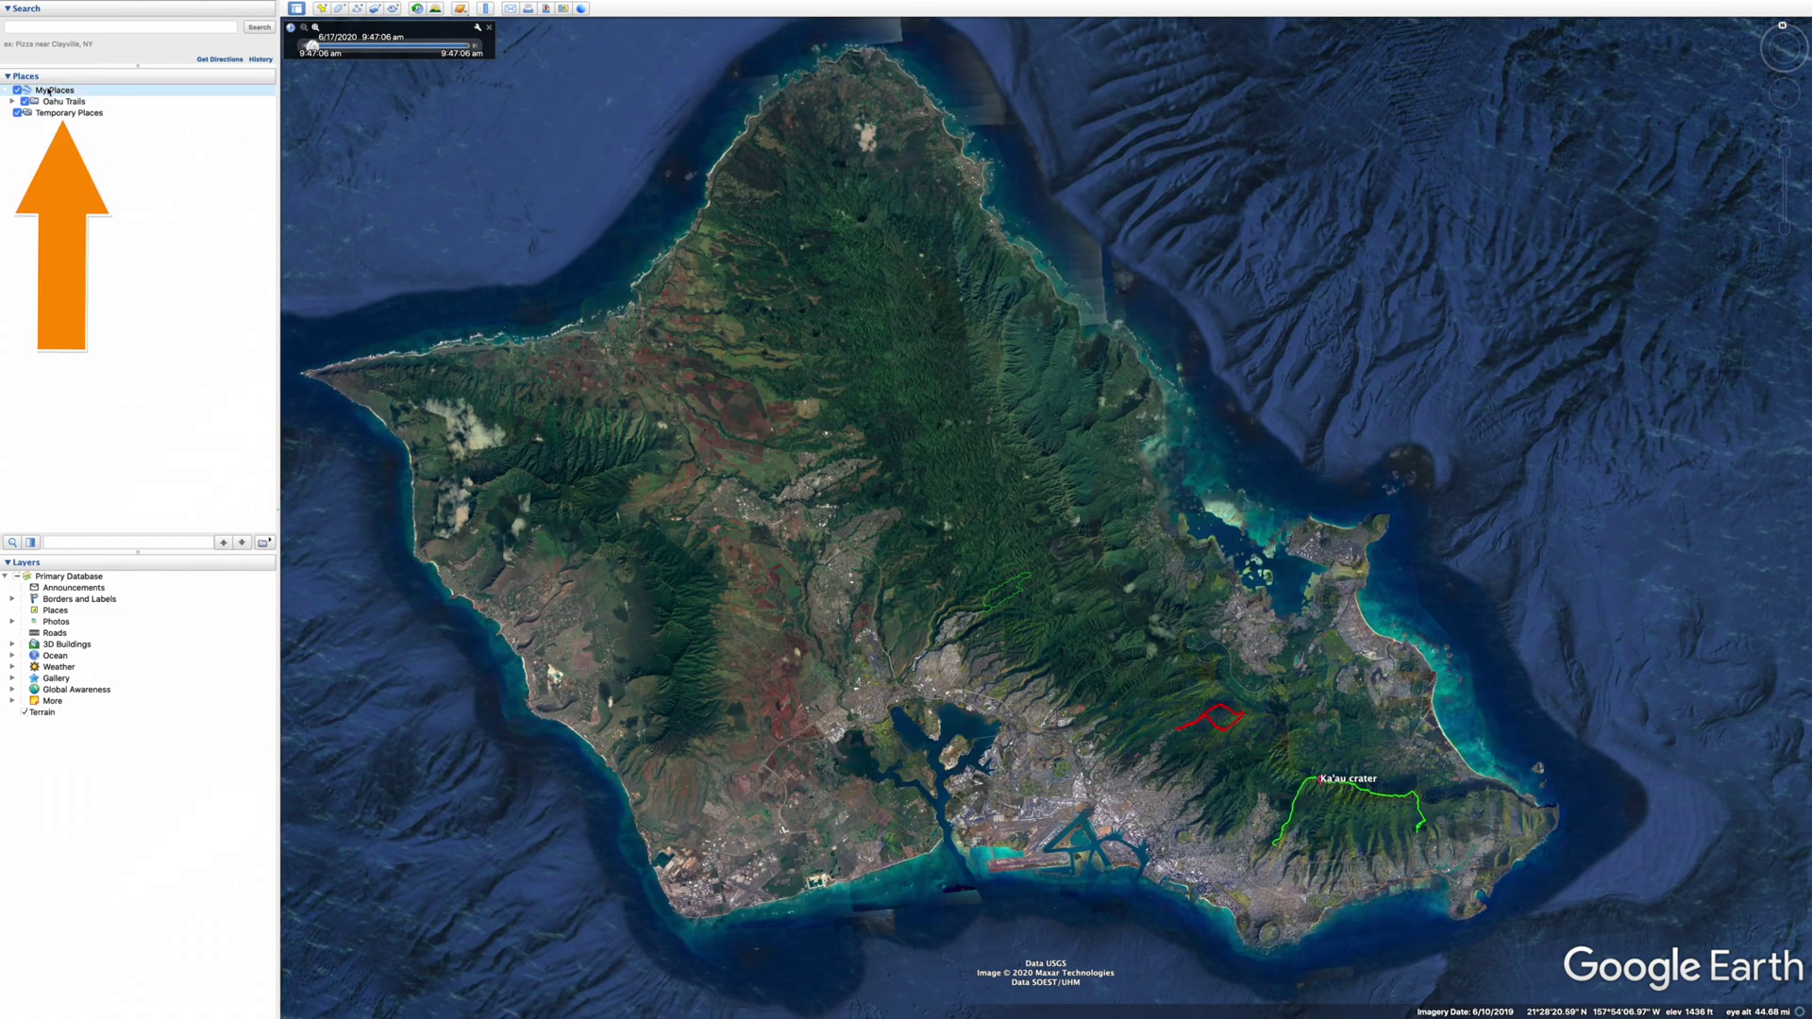
right_click(48, 92)
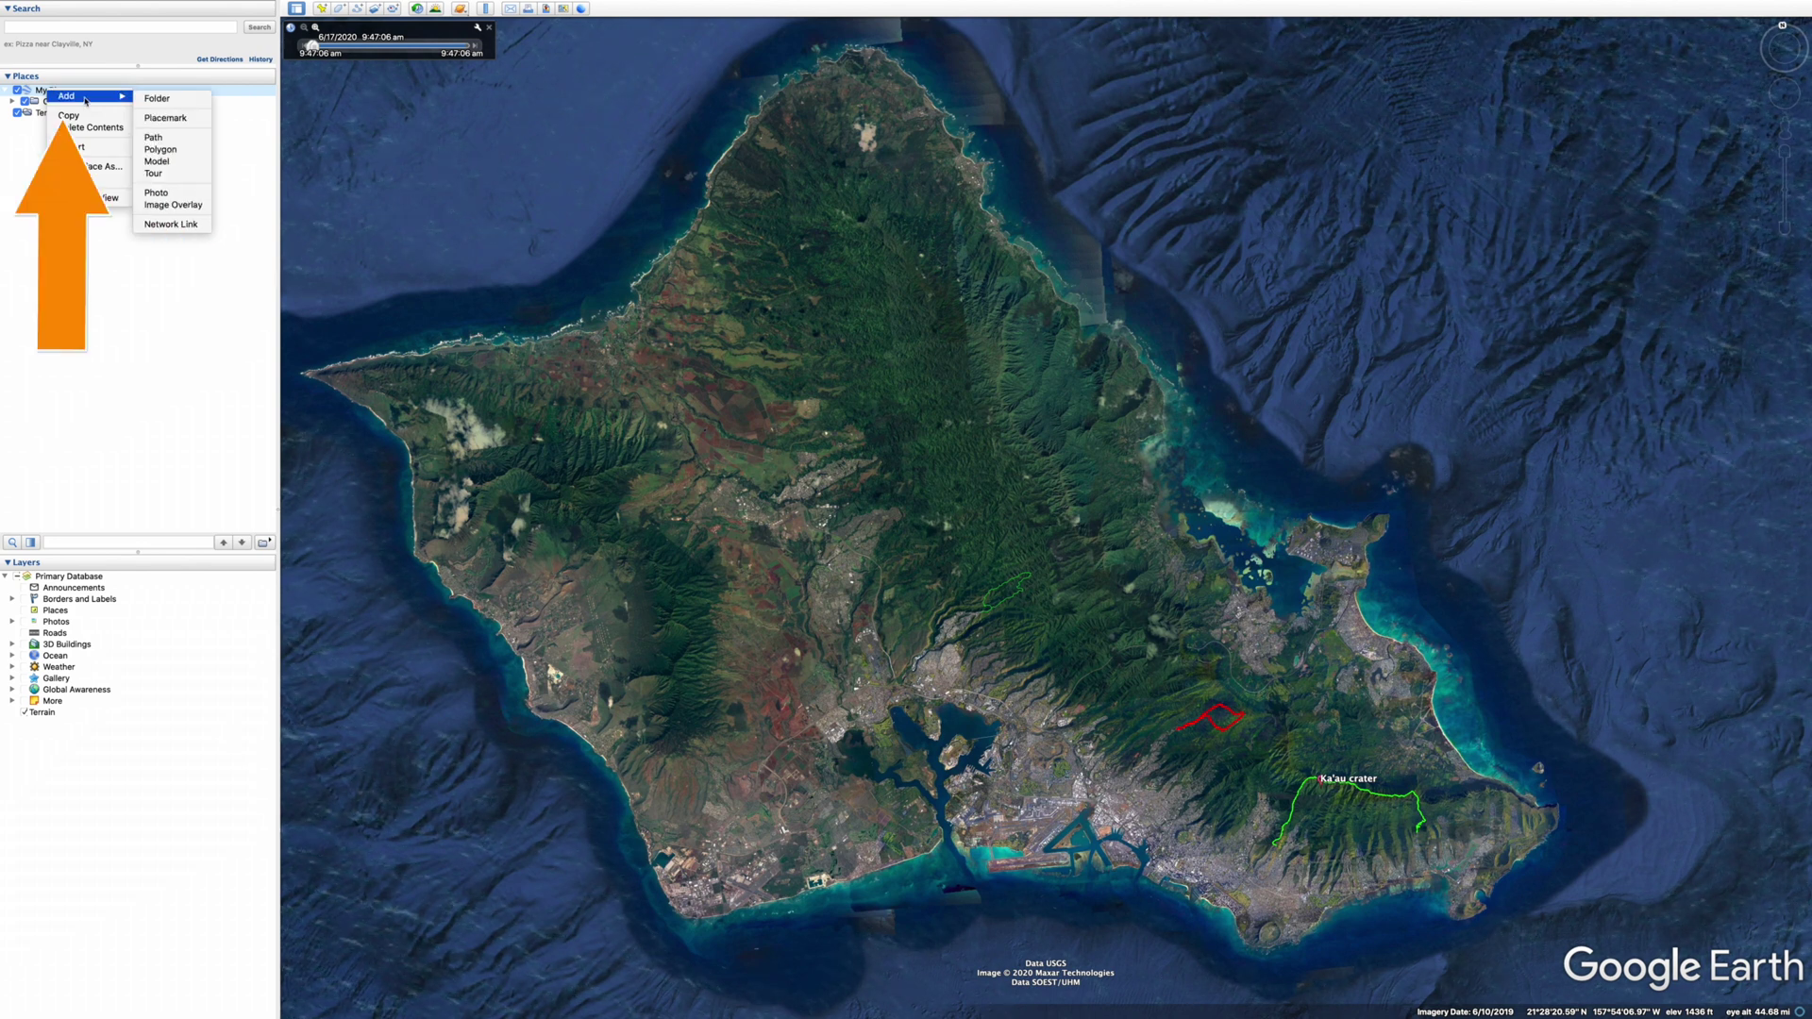
click(97, 167)
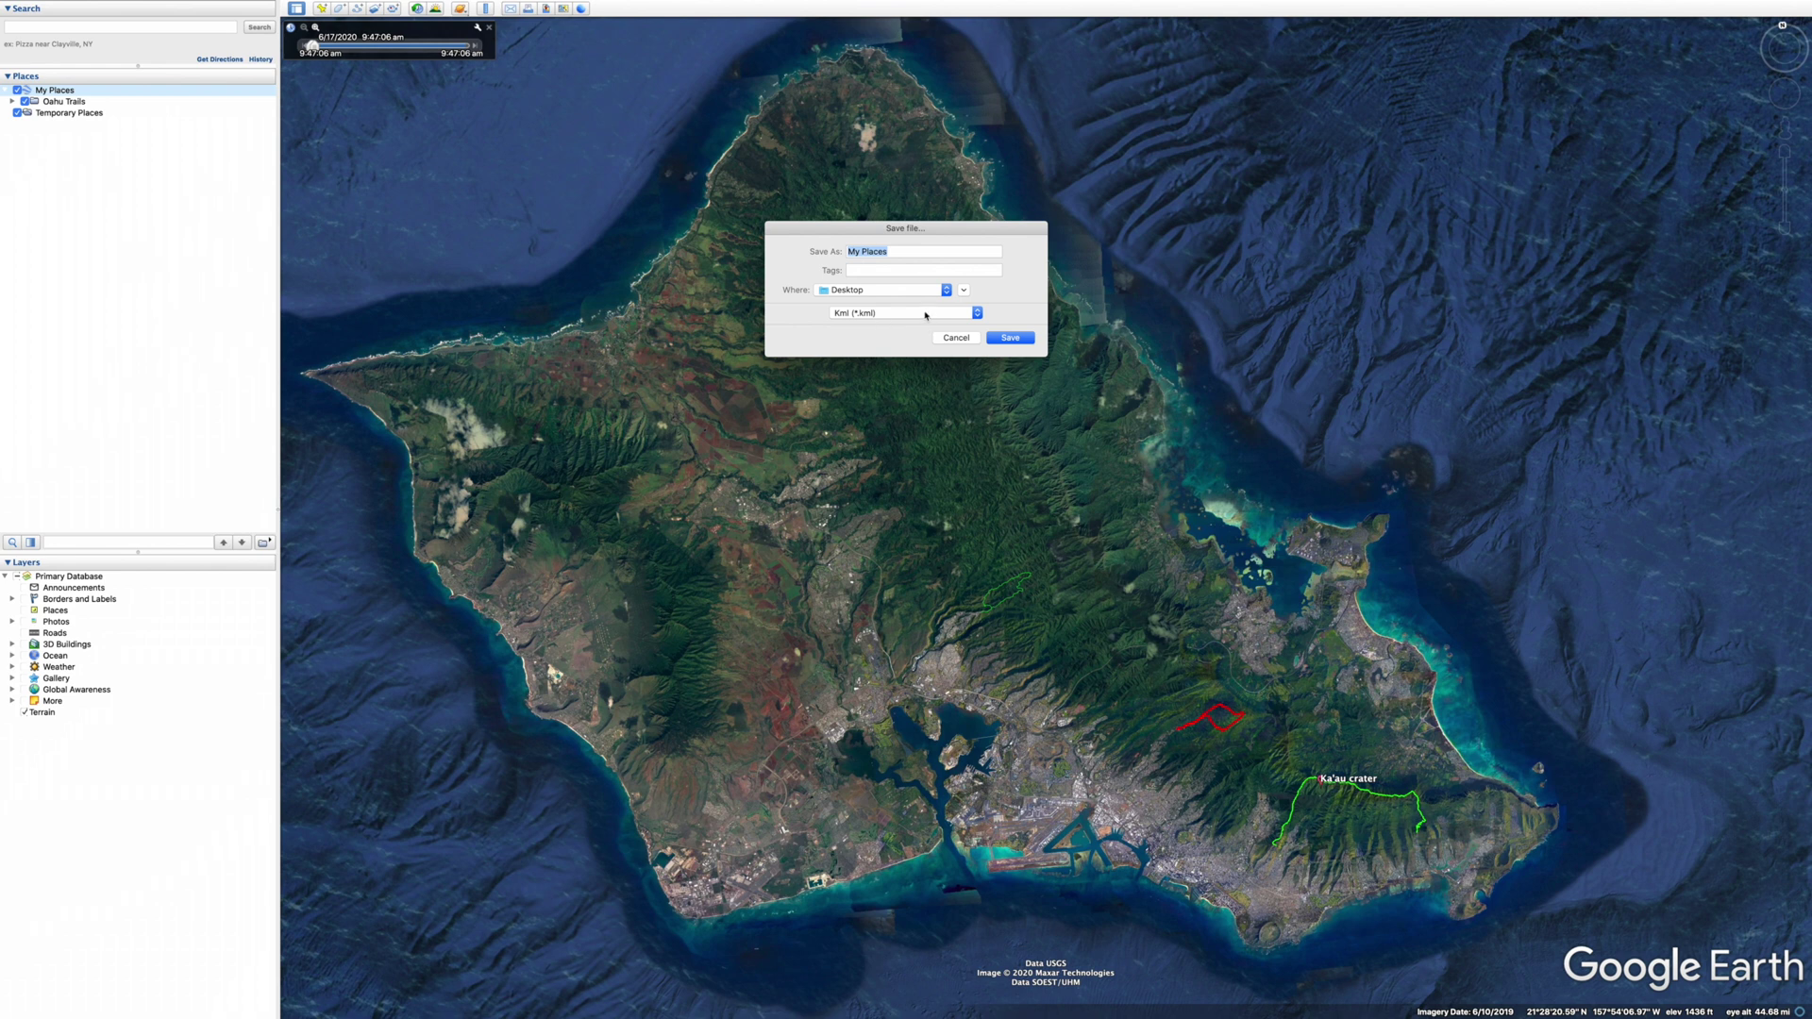
click(900, 253)
click(1004, 337)
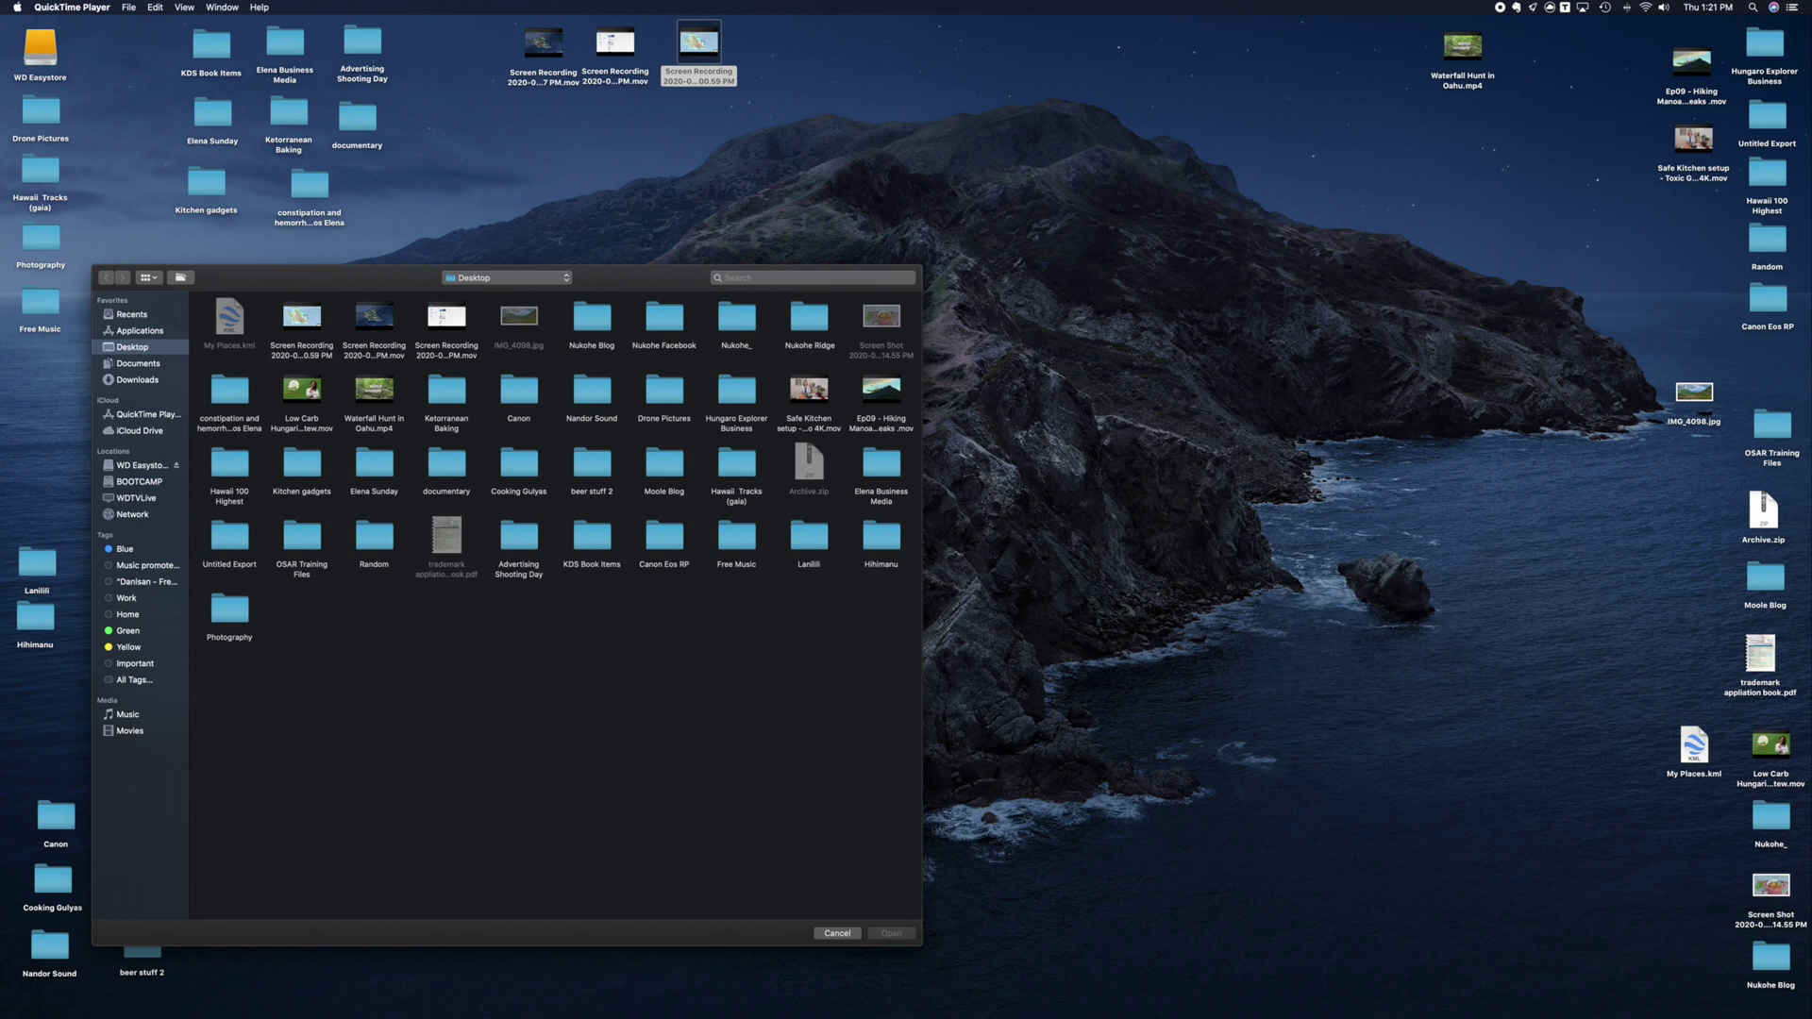
drag(1694, 746, 1218, 165)
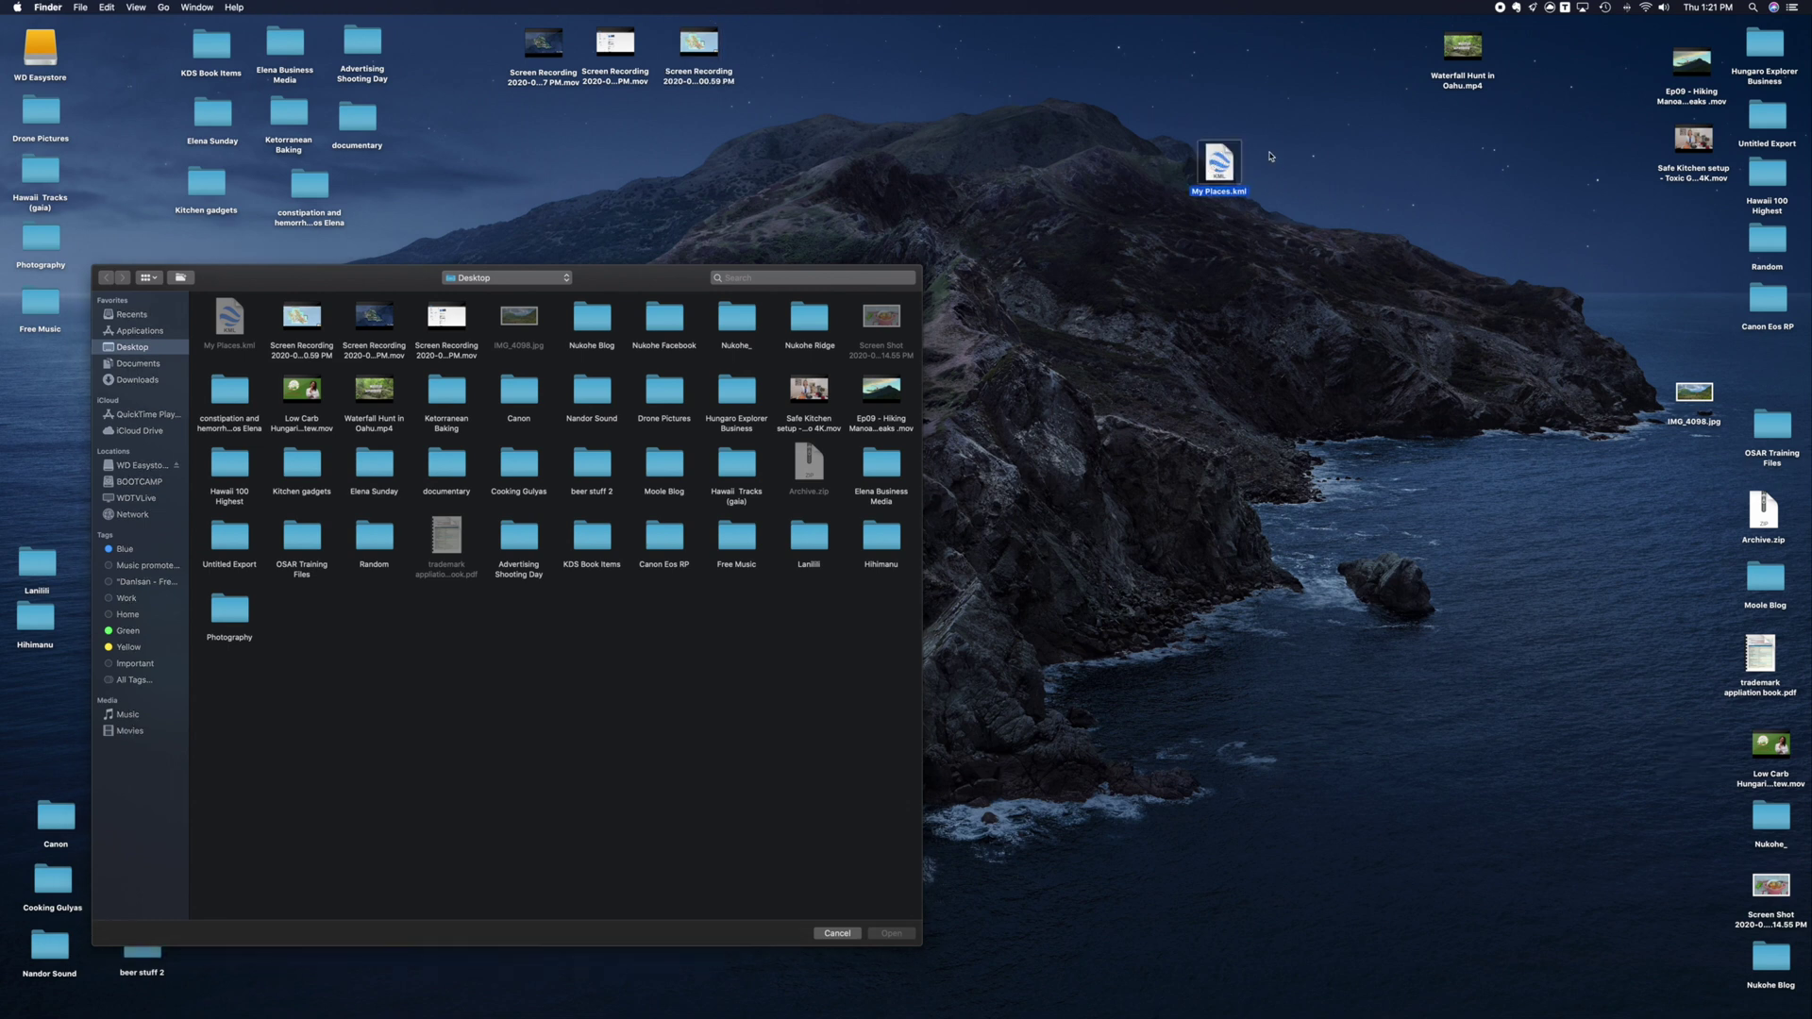
click(1257, 201)
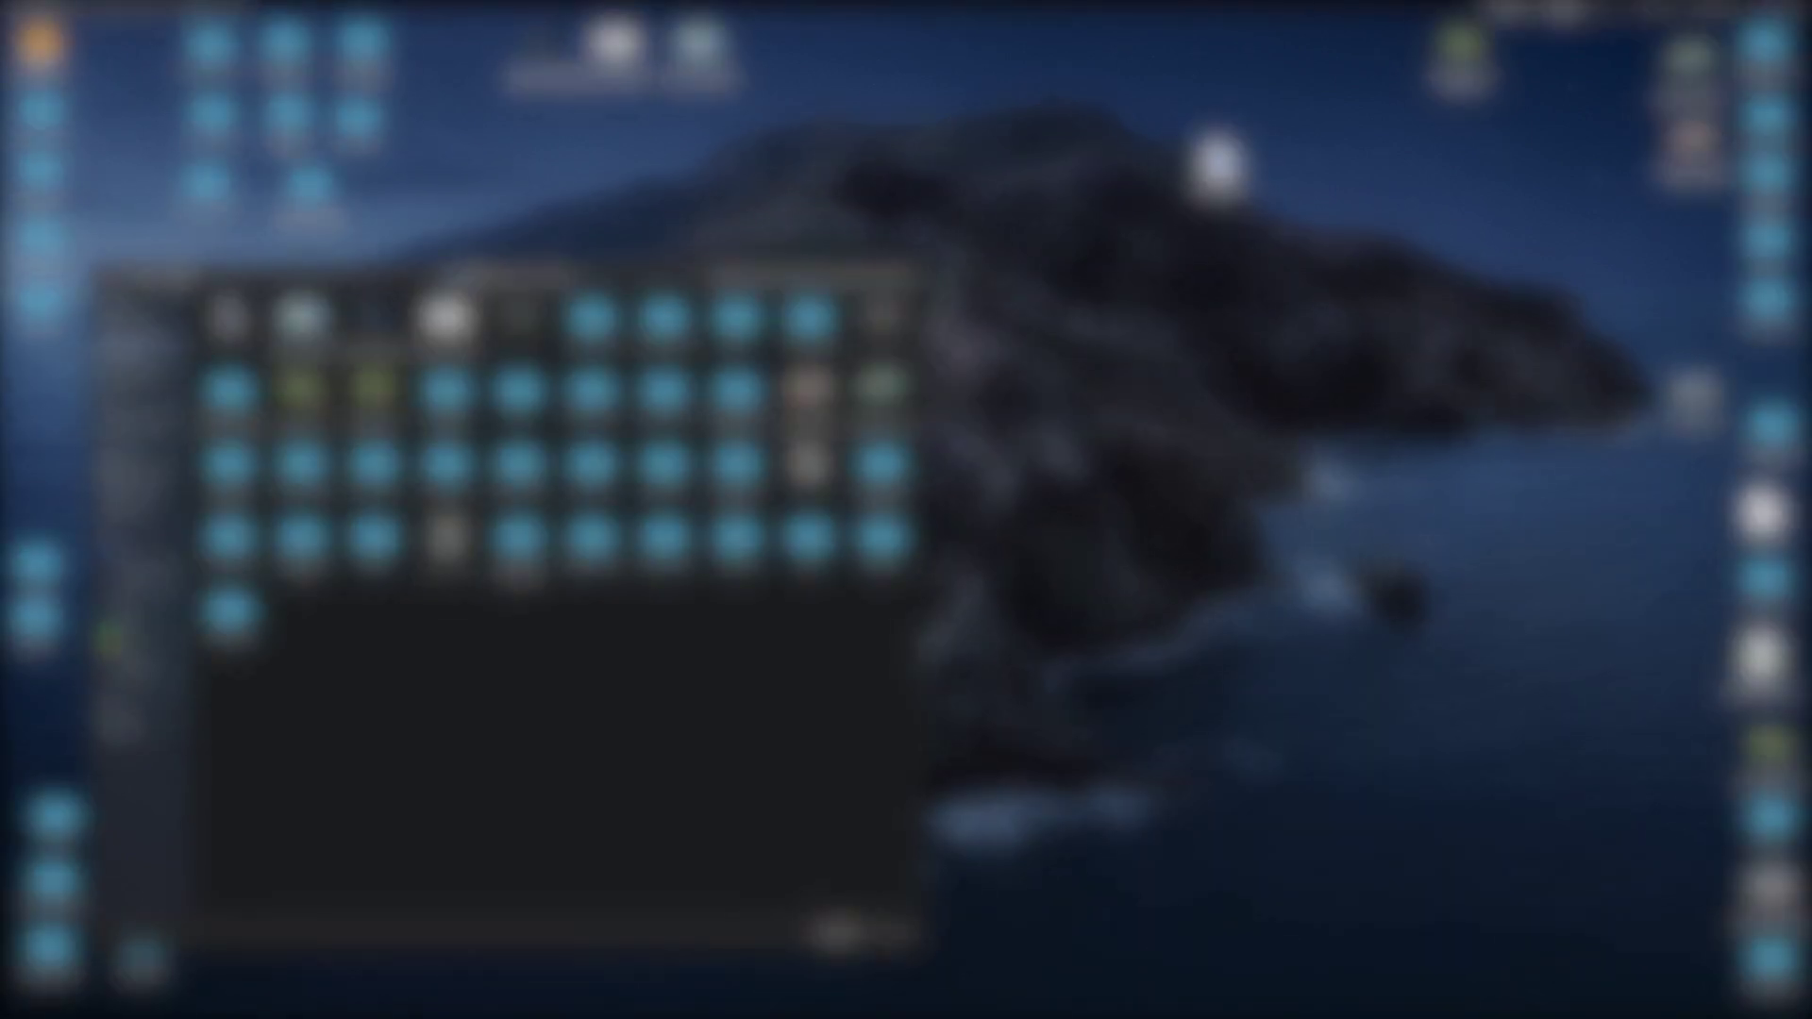